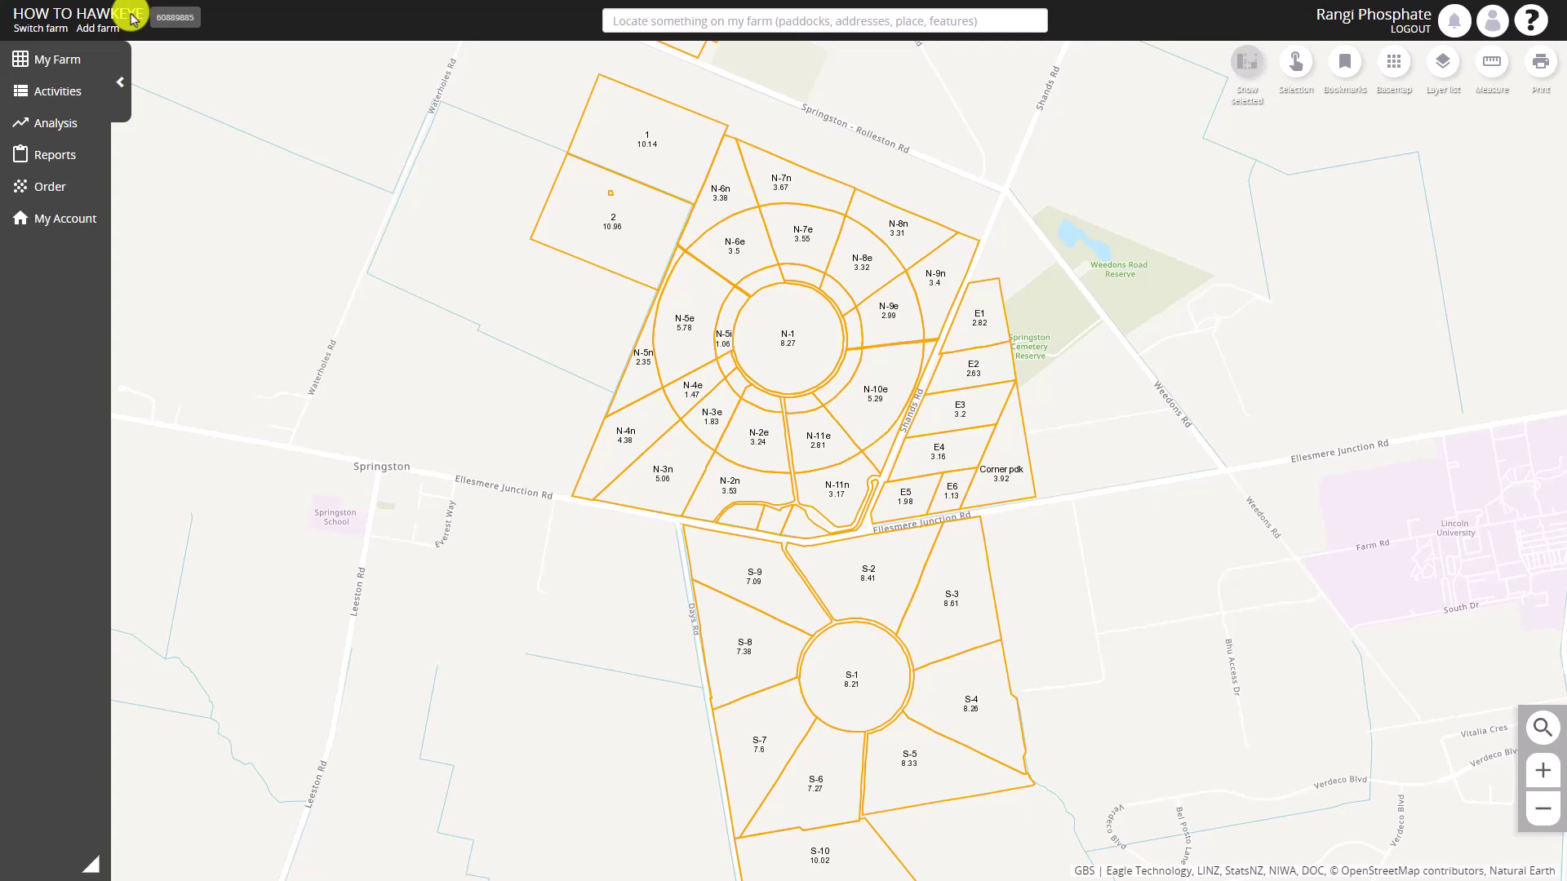
# Step: Open the Switch Farm dialog from the link under the farm name
pyautogui.click(54, 29)
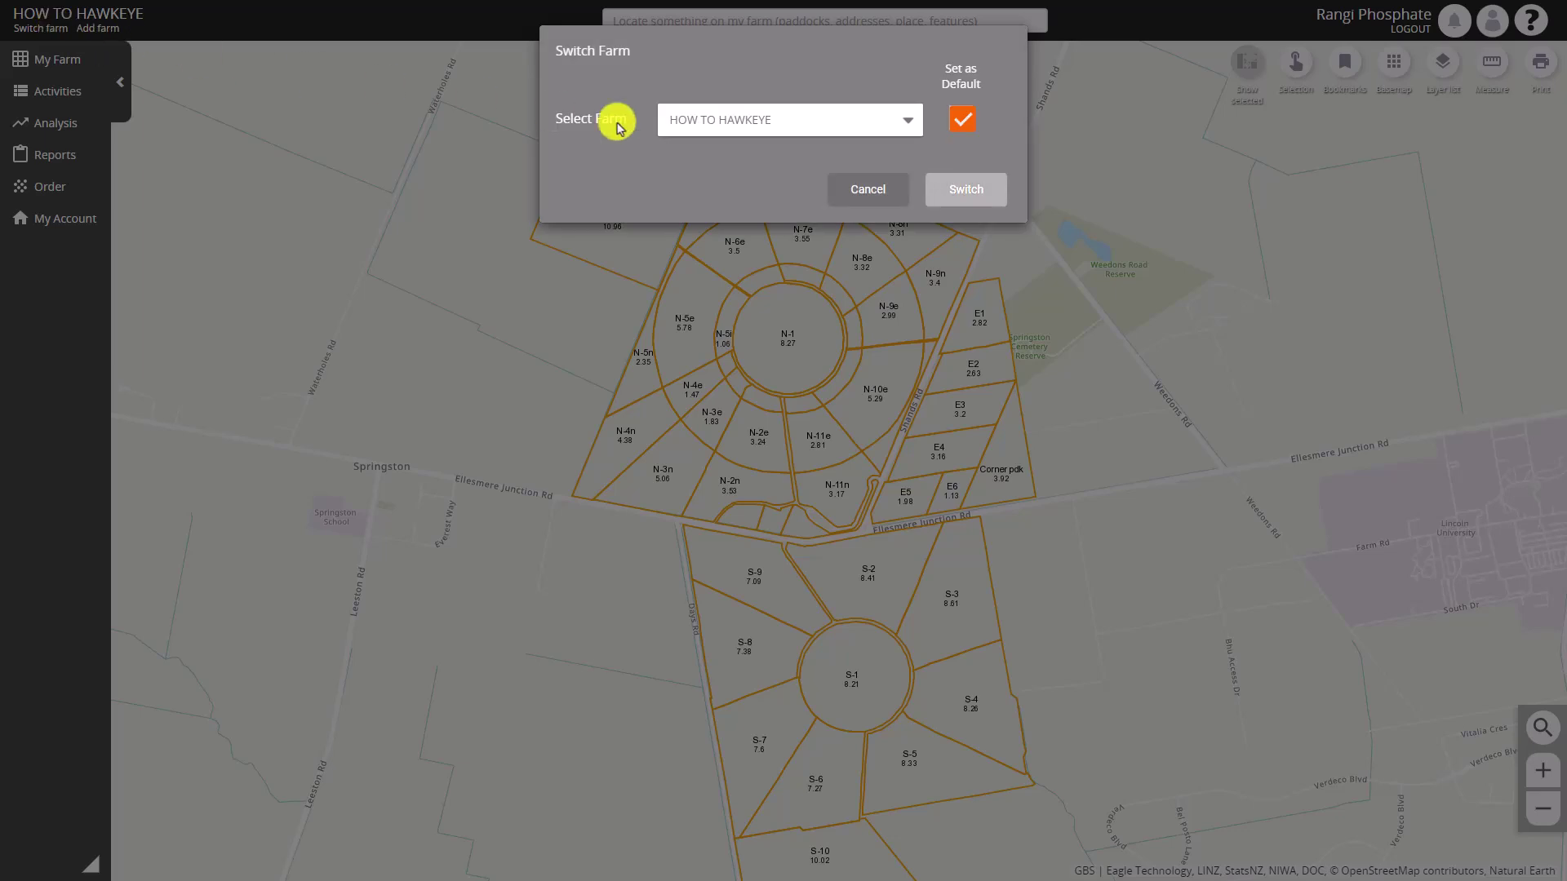
# Step: Browse the Select Farm list, then cancel to stay on HOW TO HAWKEYE
pyautogui.click(907, 121)
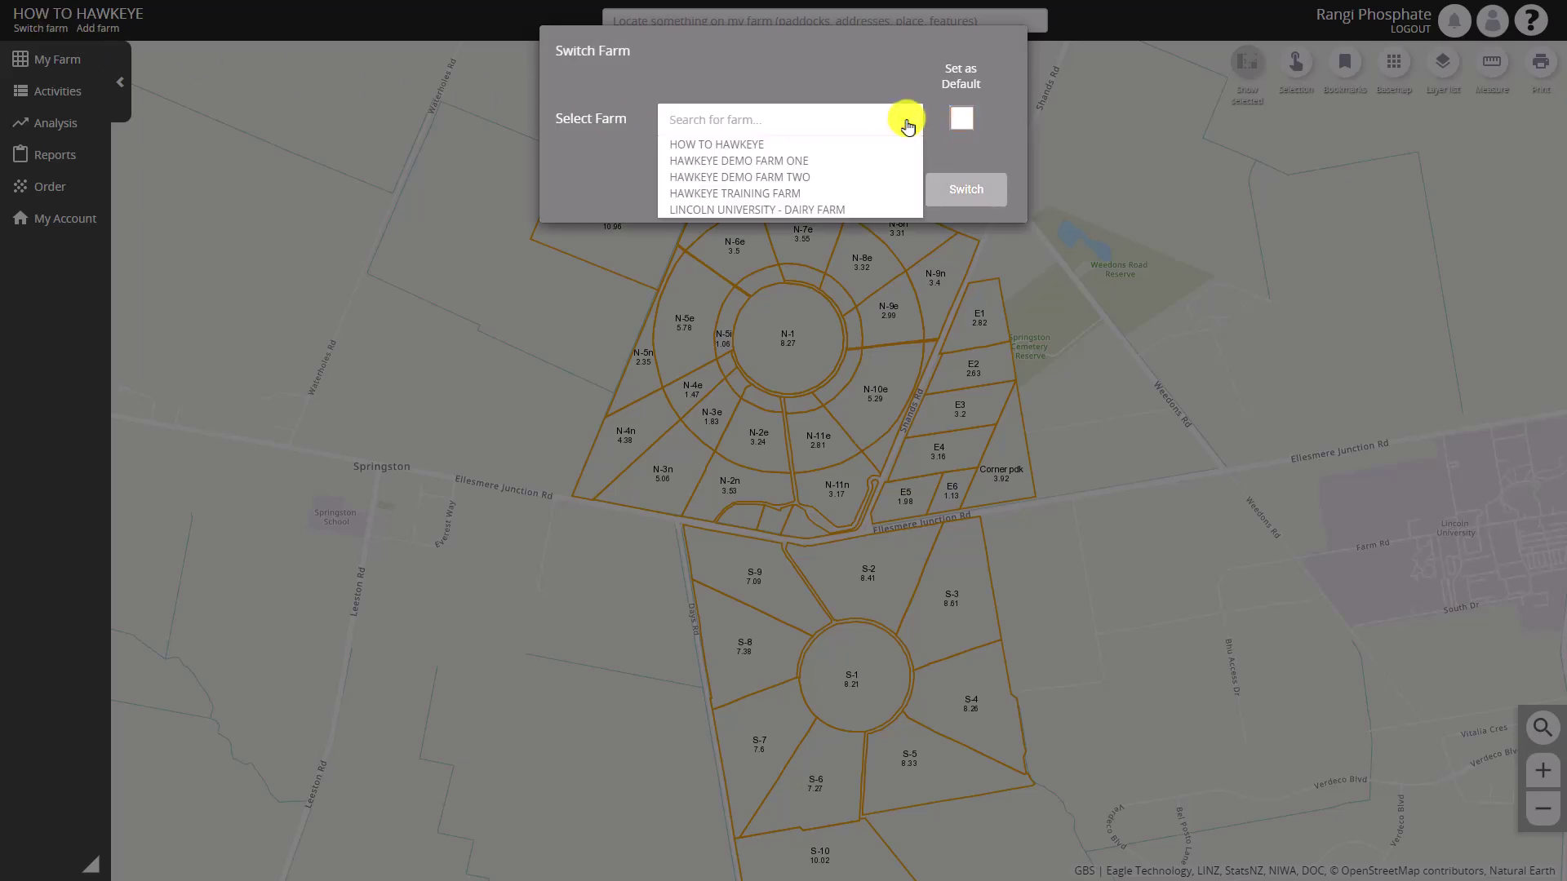
pyautogui.click(898, 85)
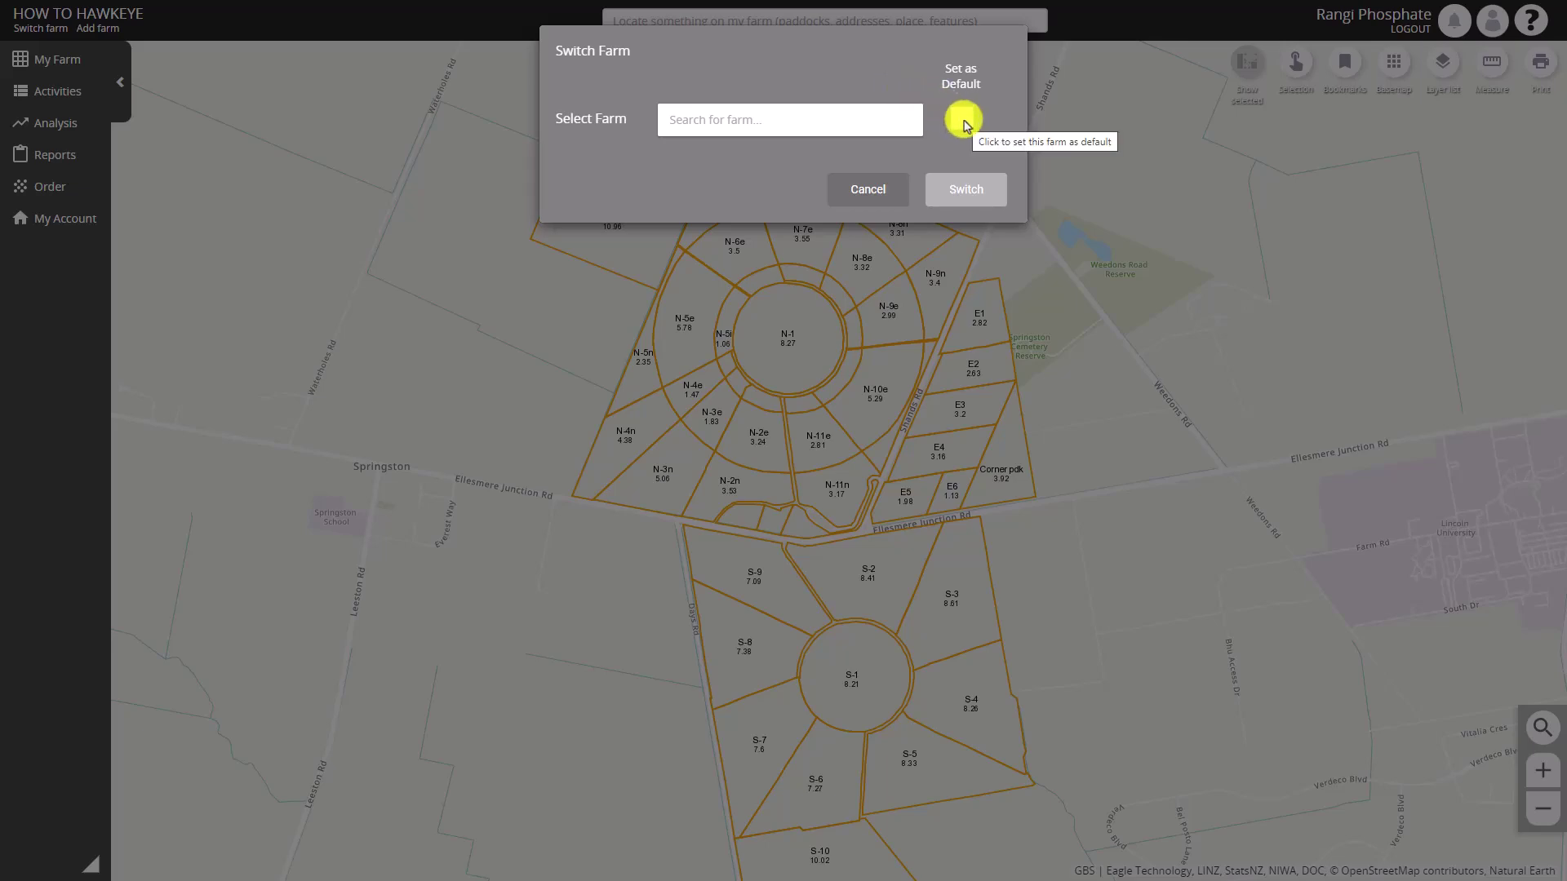
pyautogui.click(869, 190)
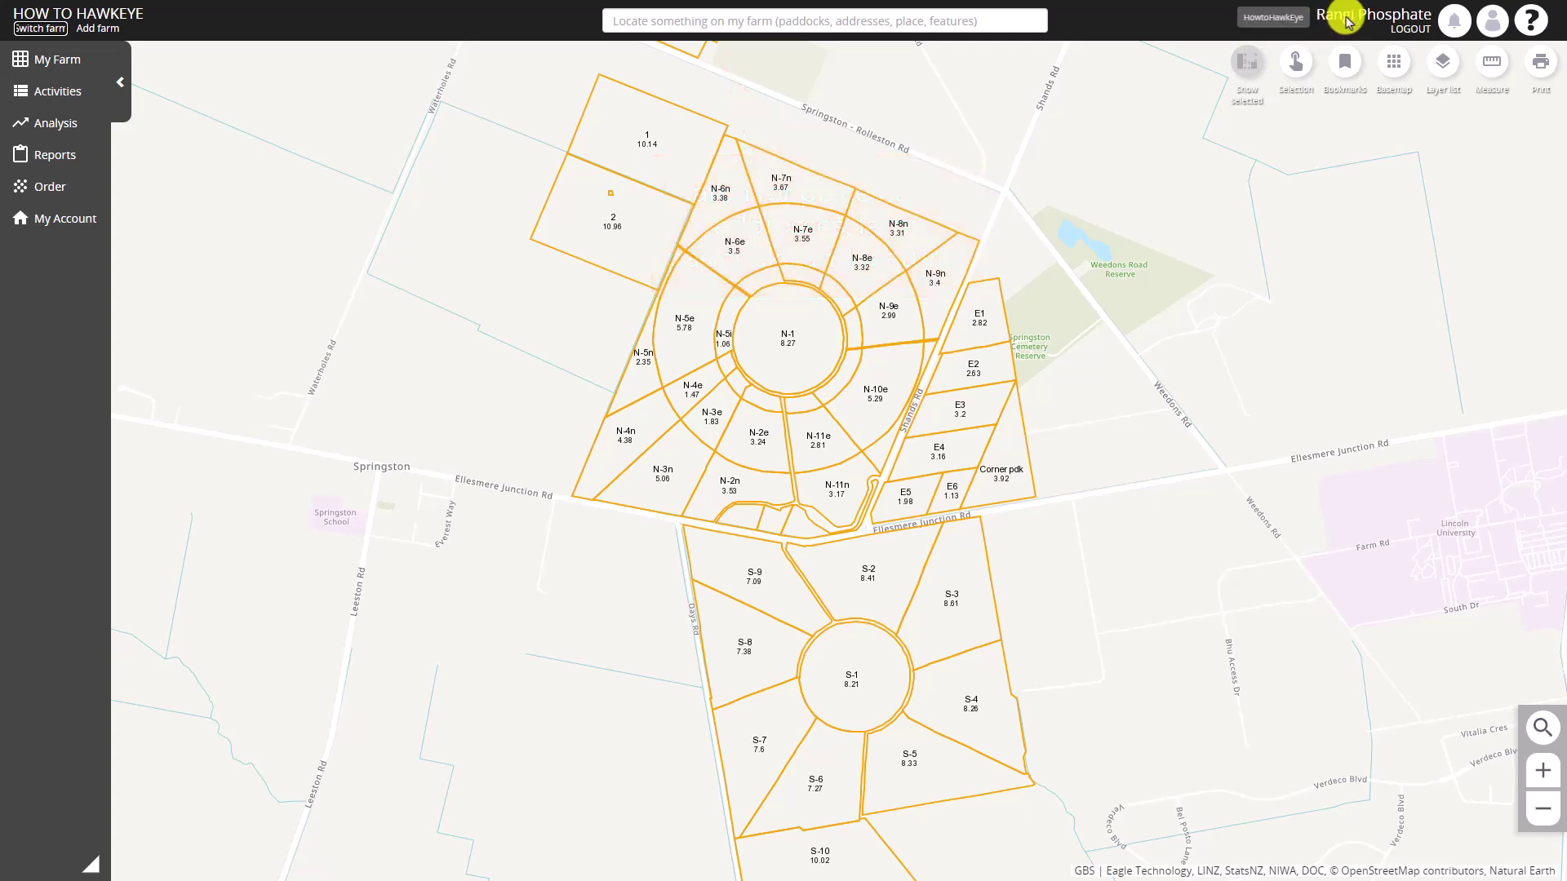
pyautogui.click(1531, 24)
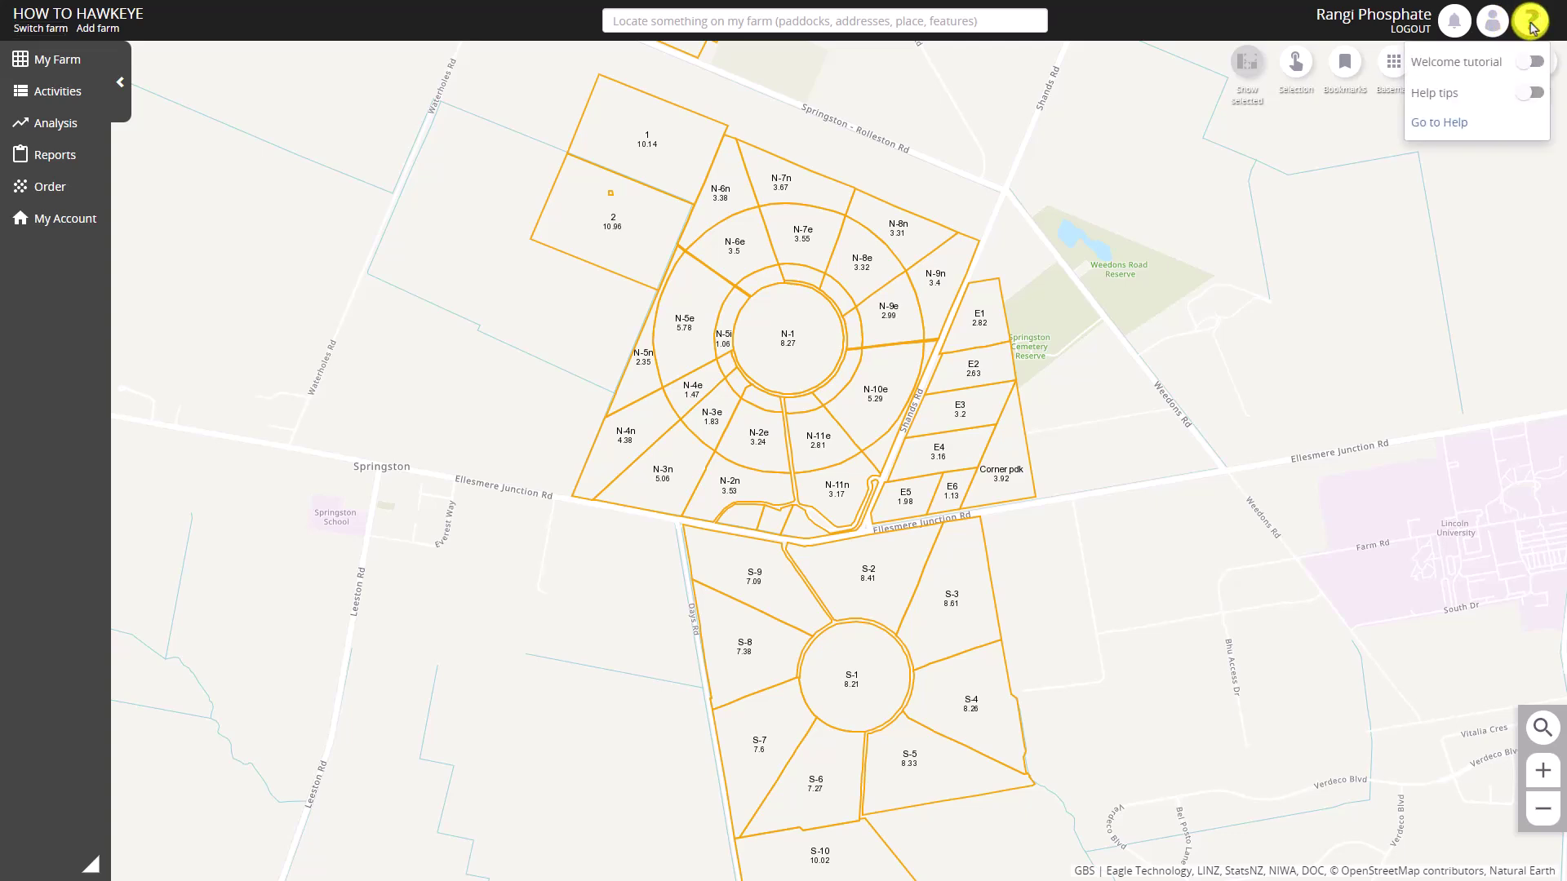
pyautogui.click(1531, 26)
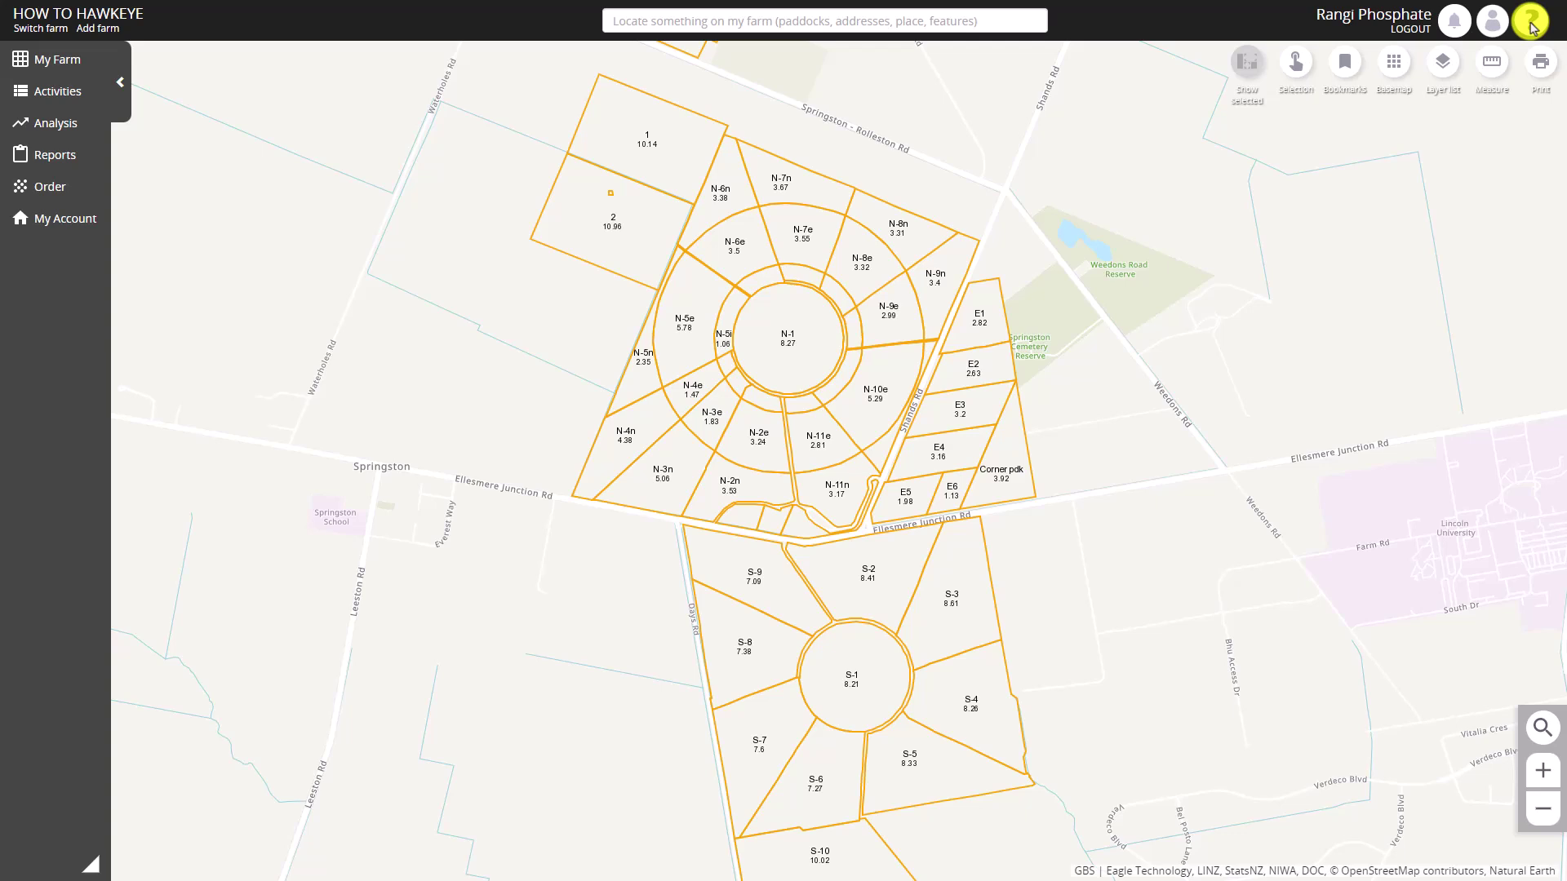
pyautogui.click(1543, 735)
pyautogui.moveTo(1033, 594); pyautogui.dragTo(678, 262)
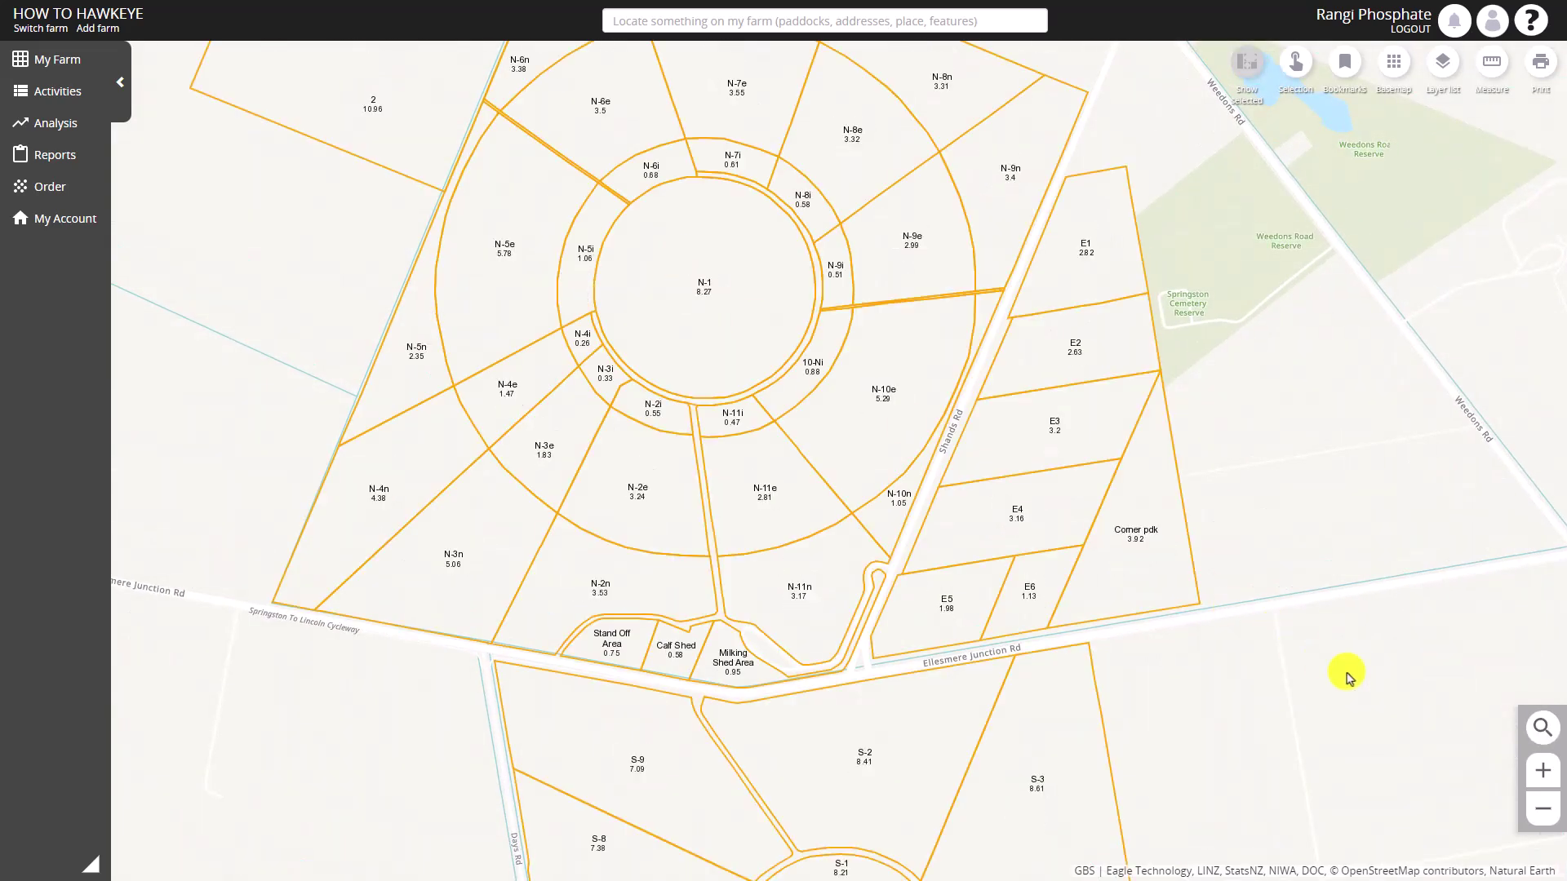
pyautogui.click(1543, 770)
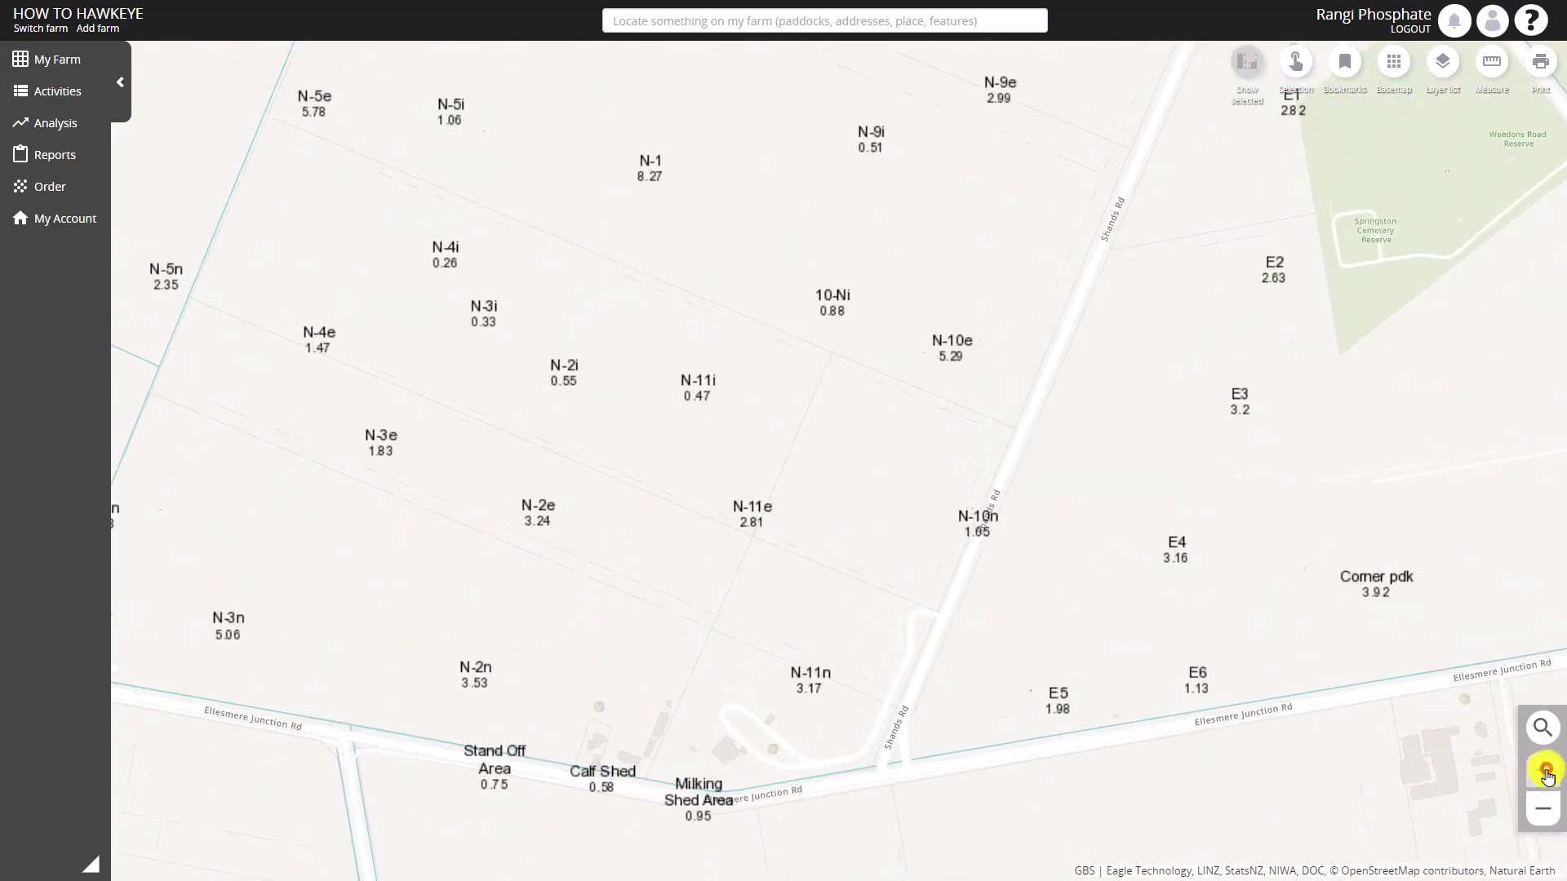
pyautogui.click(1544, 810)
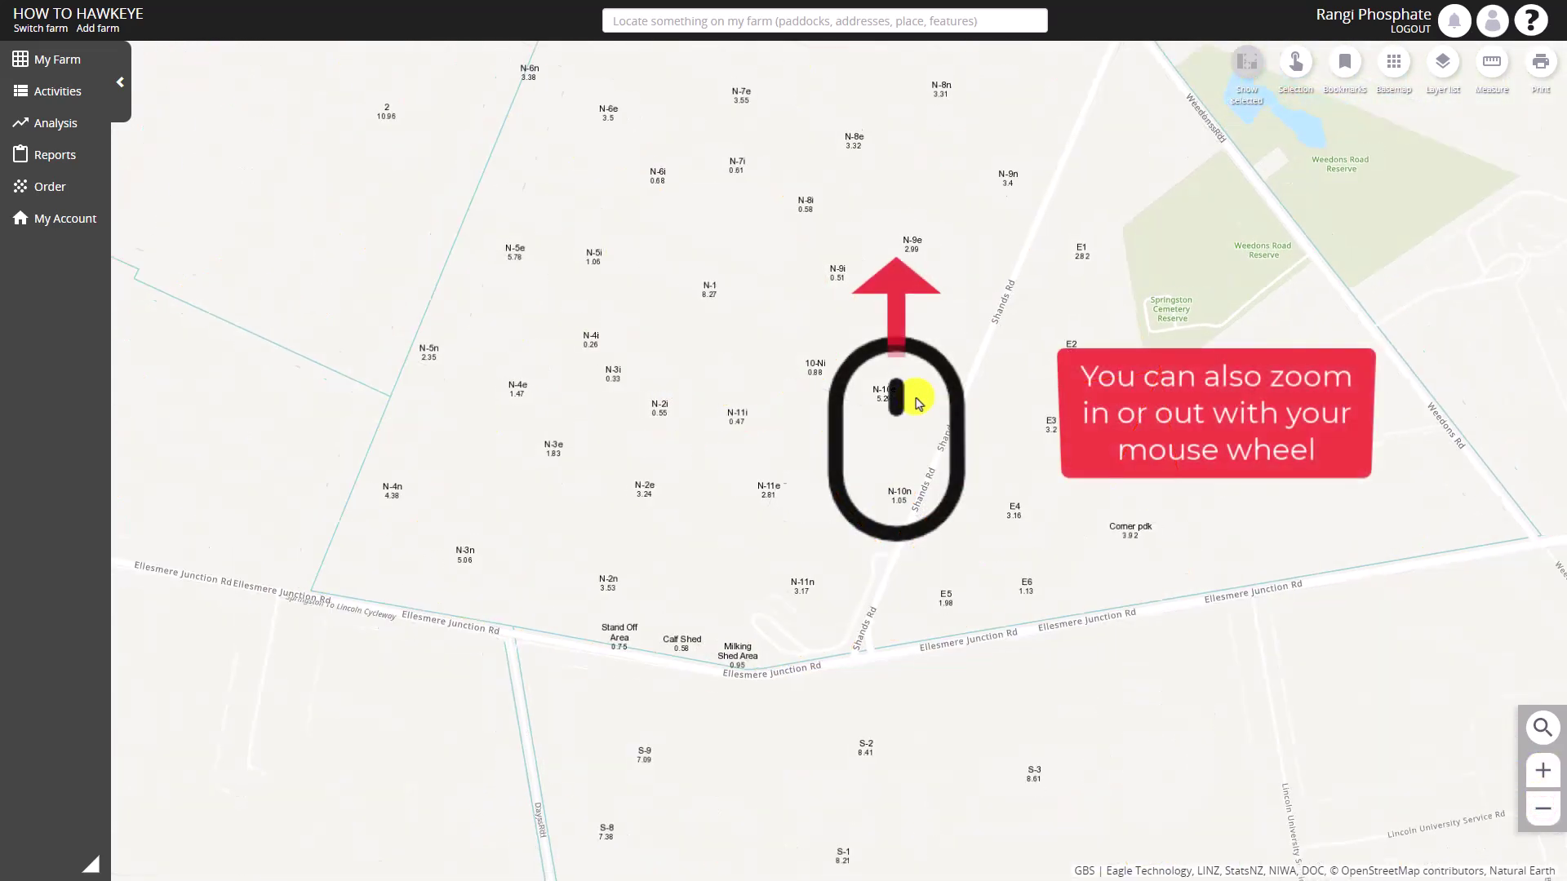
pyautogui.scroll(-1, 918, 403)
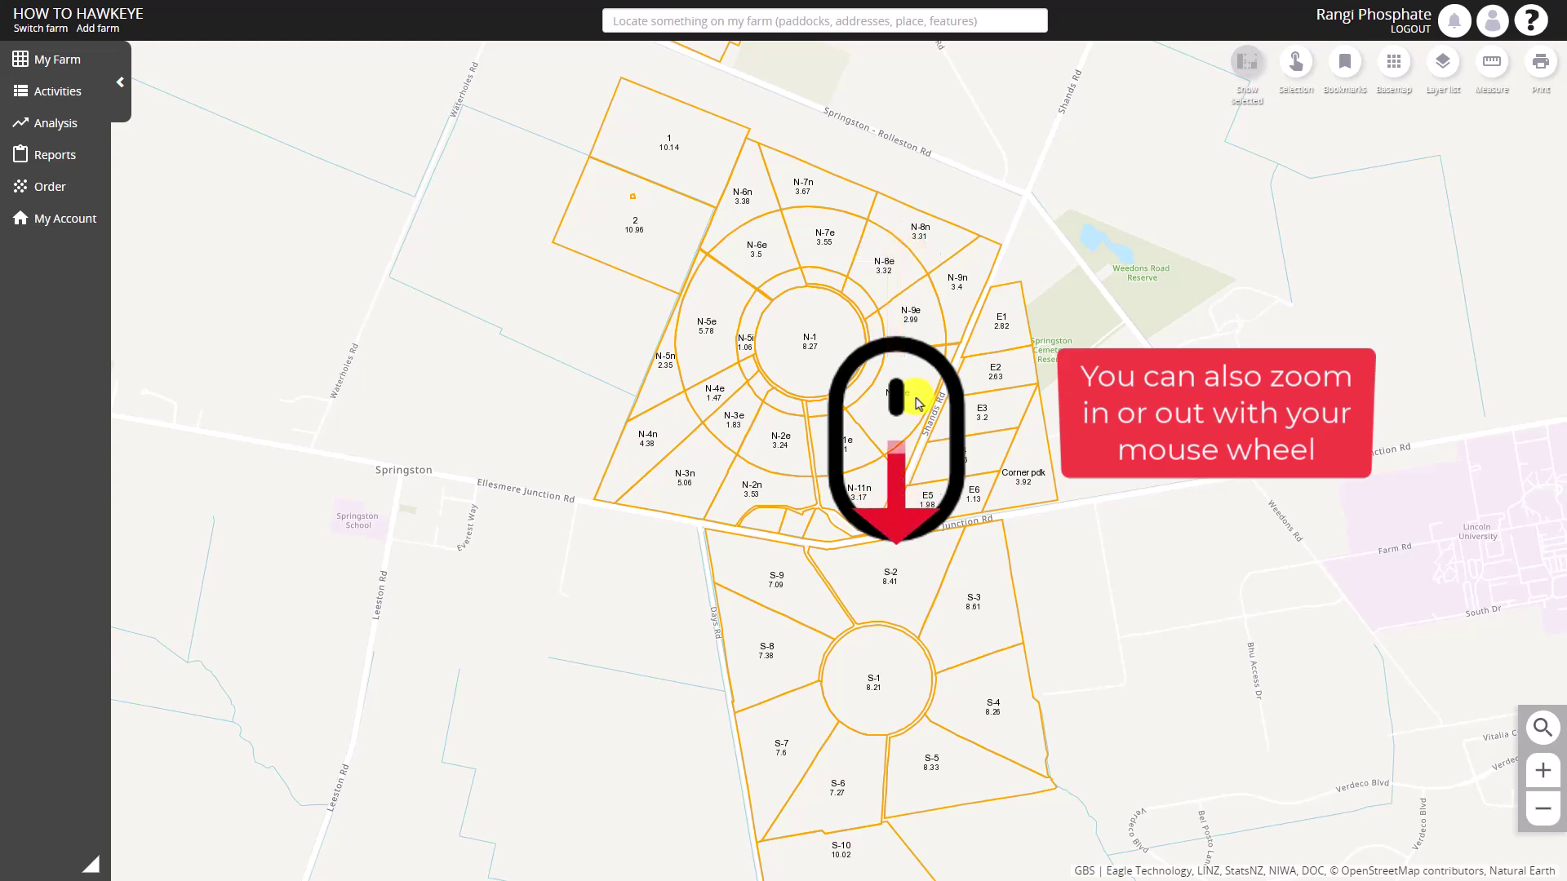
# Step: Browse the Activities, Analysis, Reports, Order and My Account sections, ending back on My Farm
pyautogui.click(55, 63)
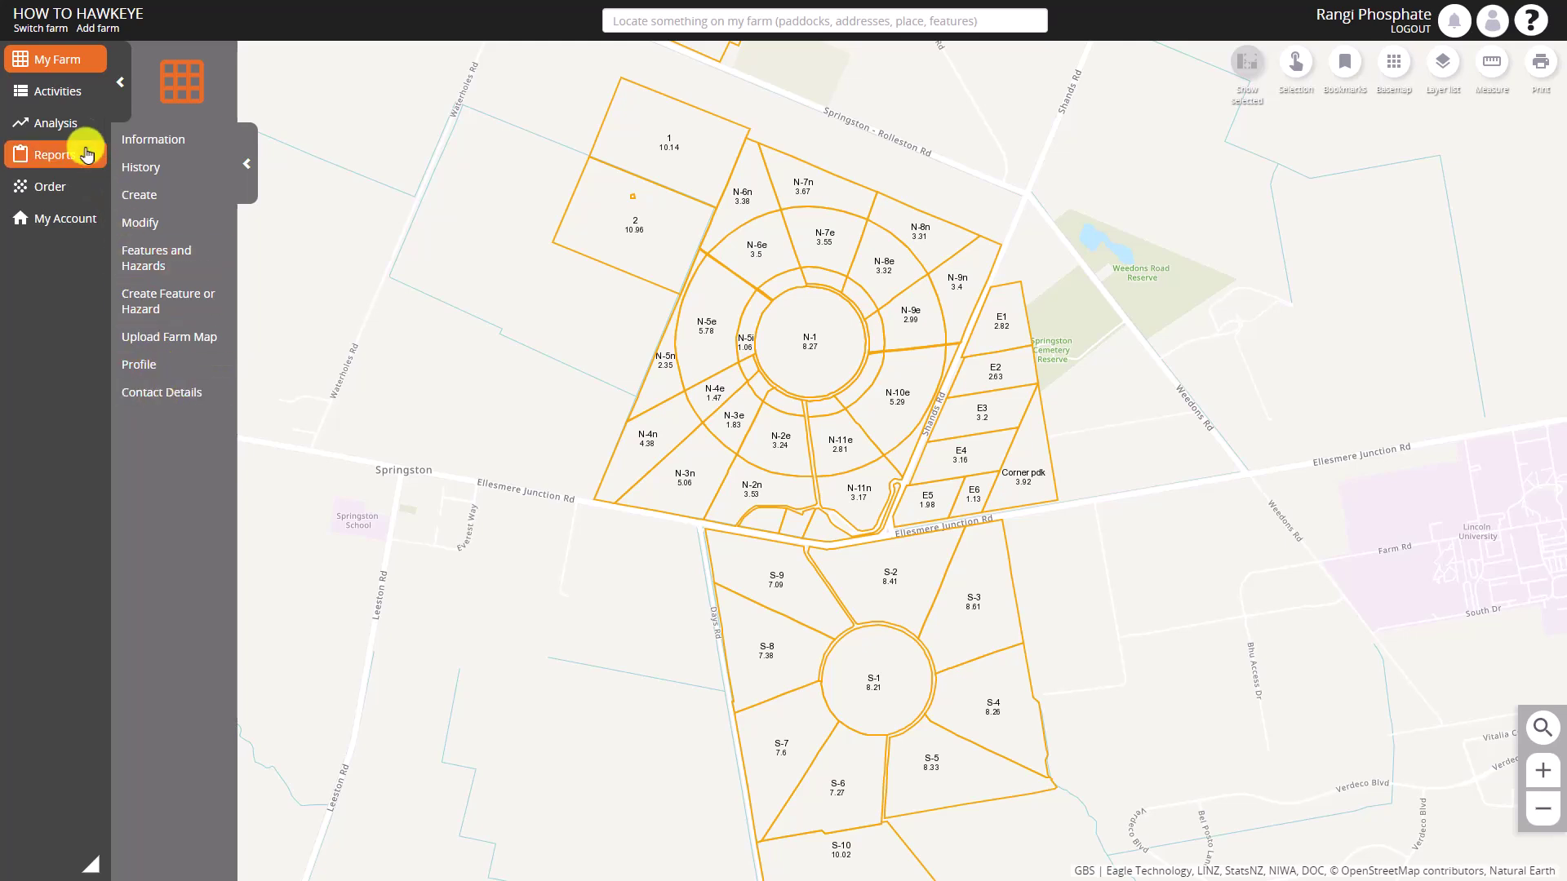
pyautogui.click(51, 97)
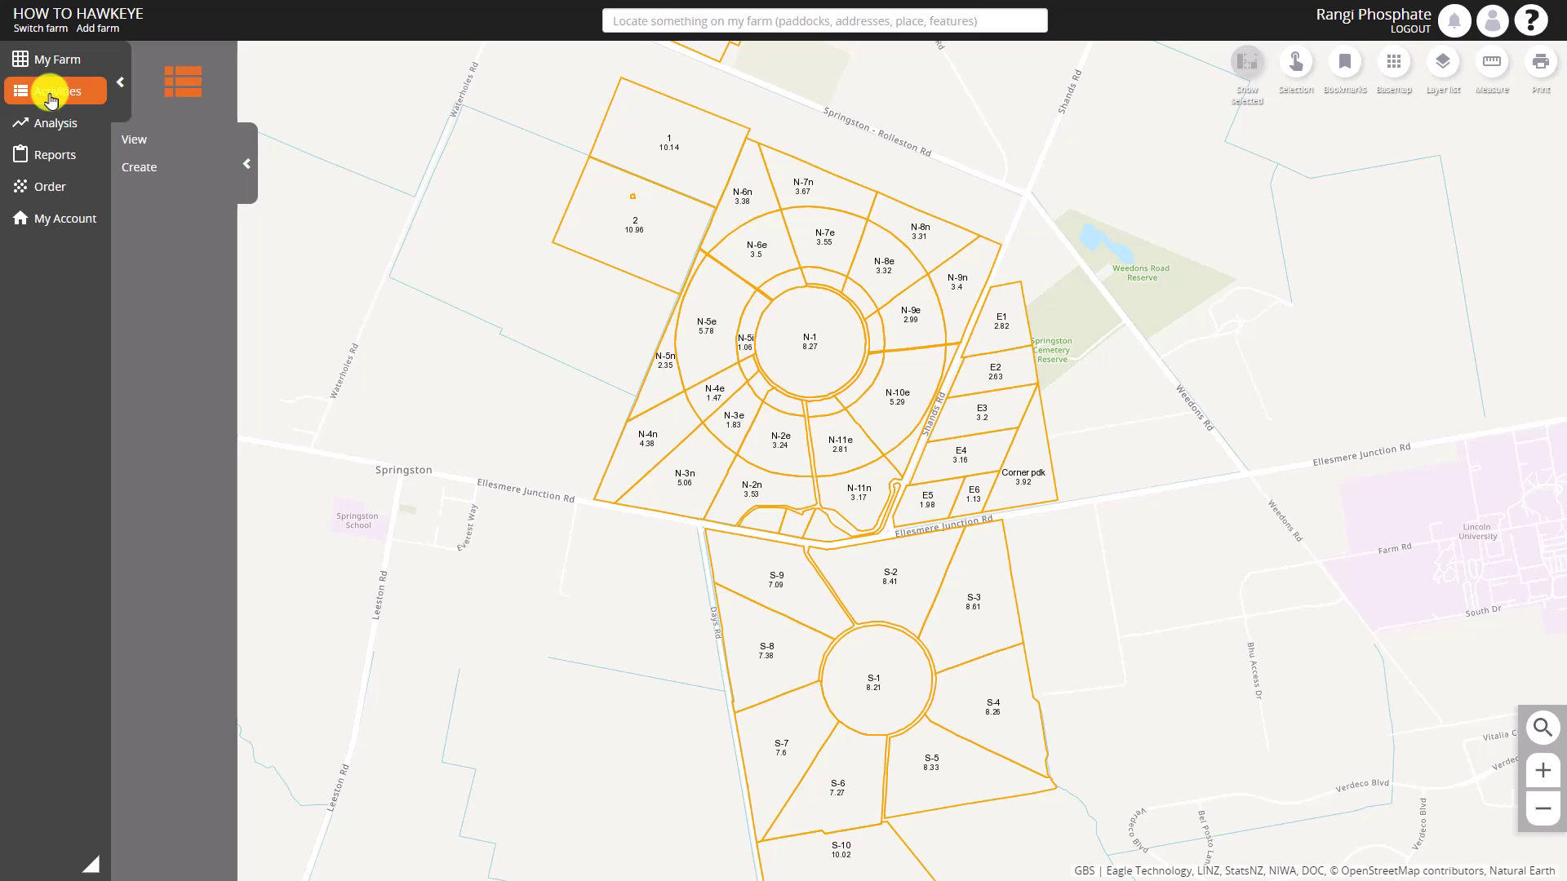
pyautogui.click(54, 124)
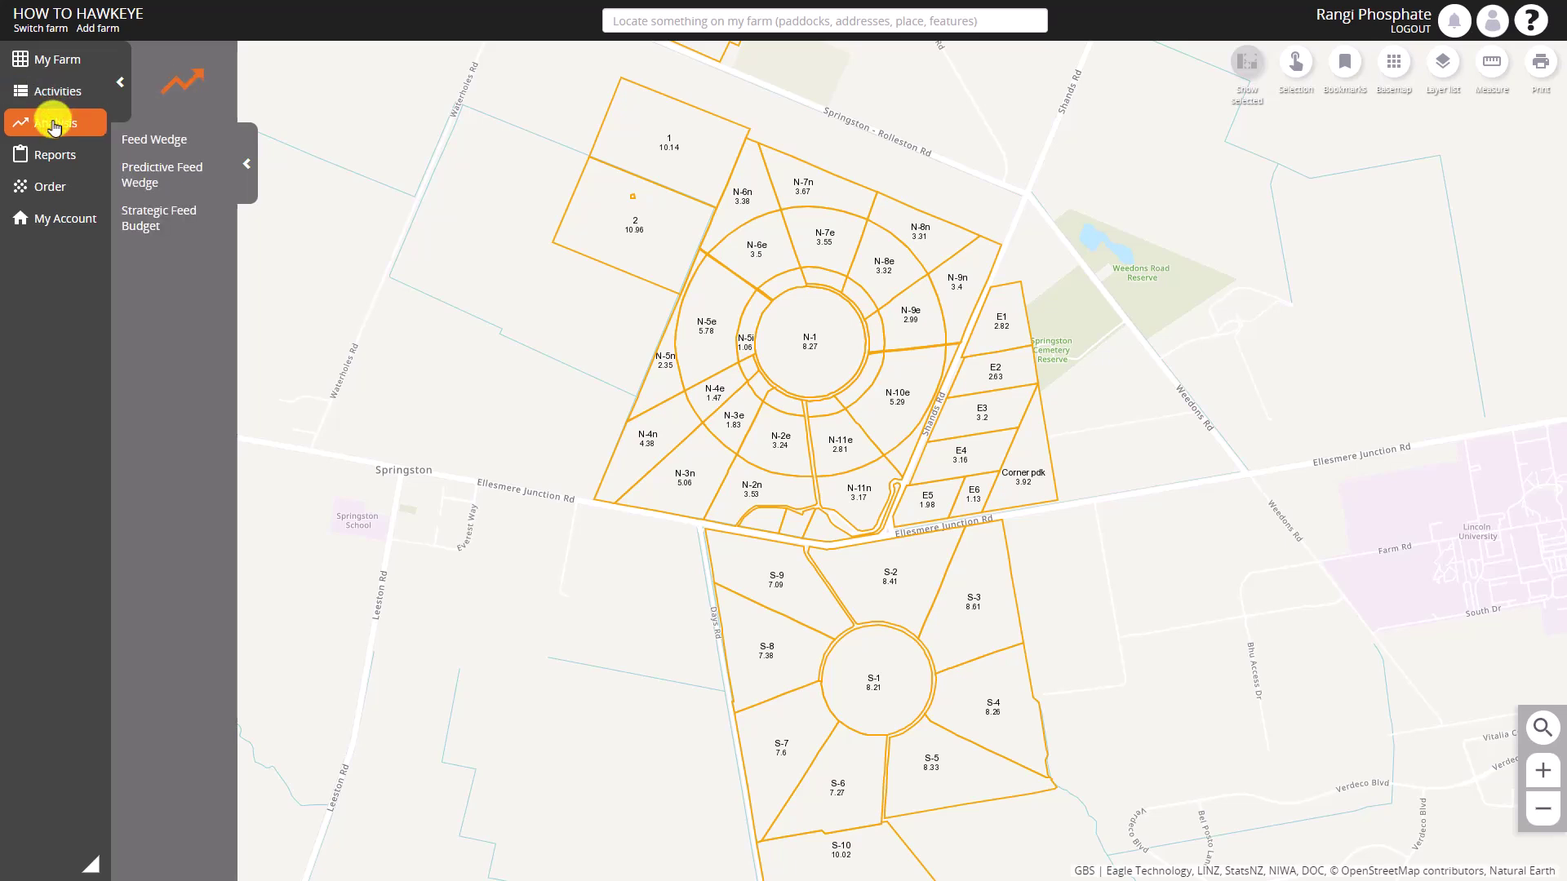
pyautogui.click(55, 158)
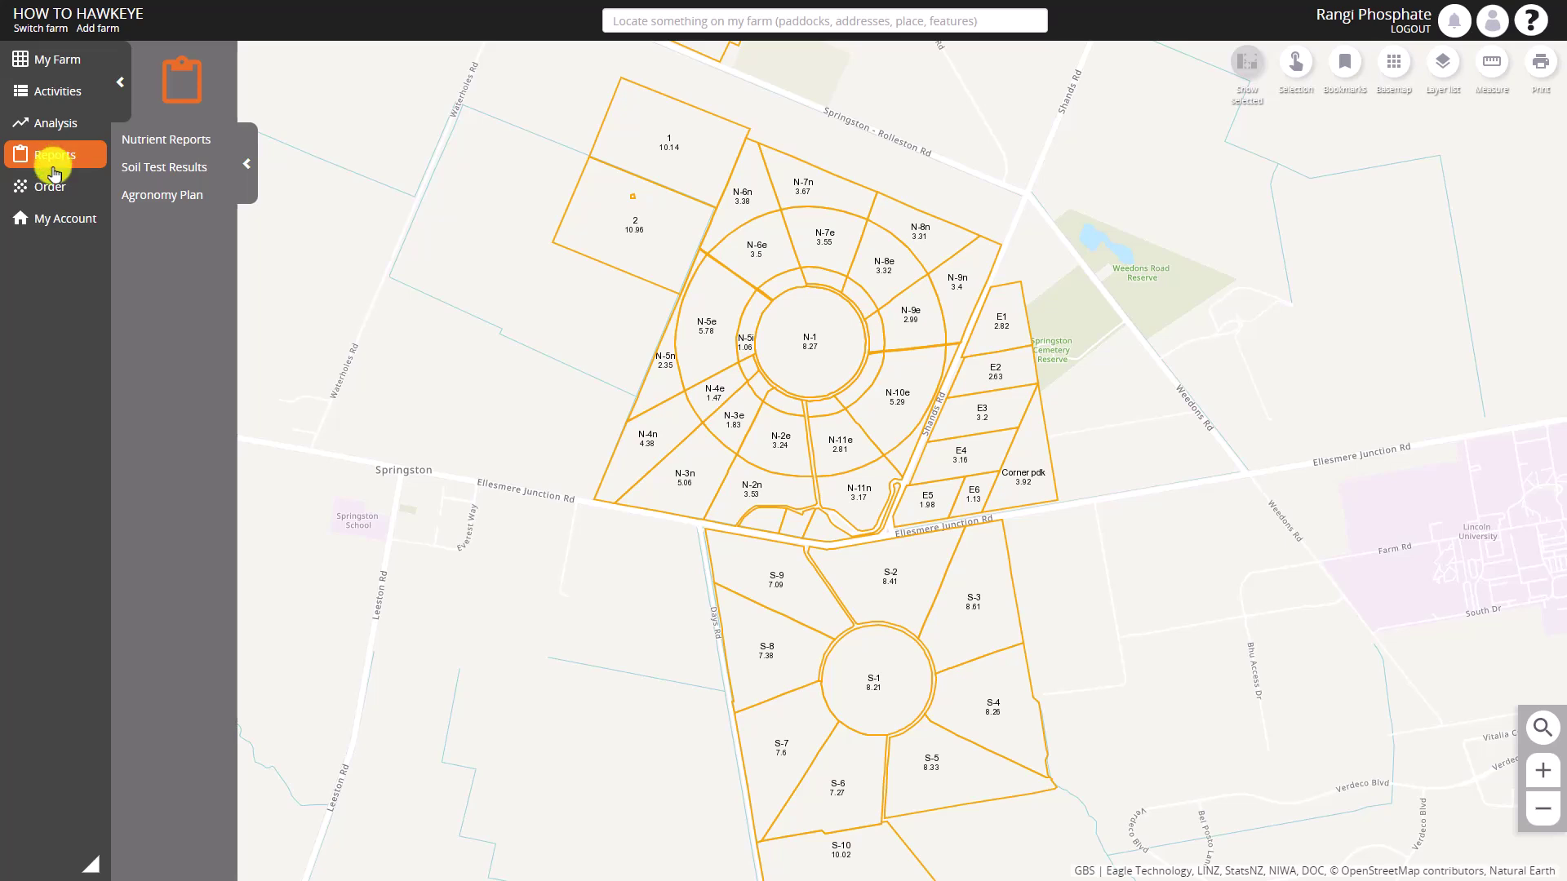
pyautogui.click(53, 188)
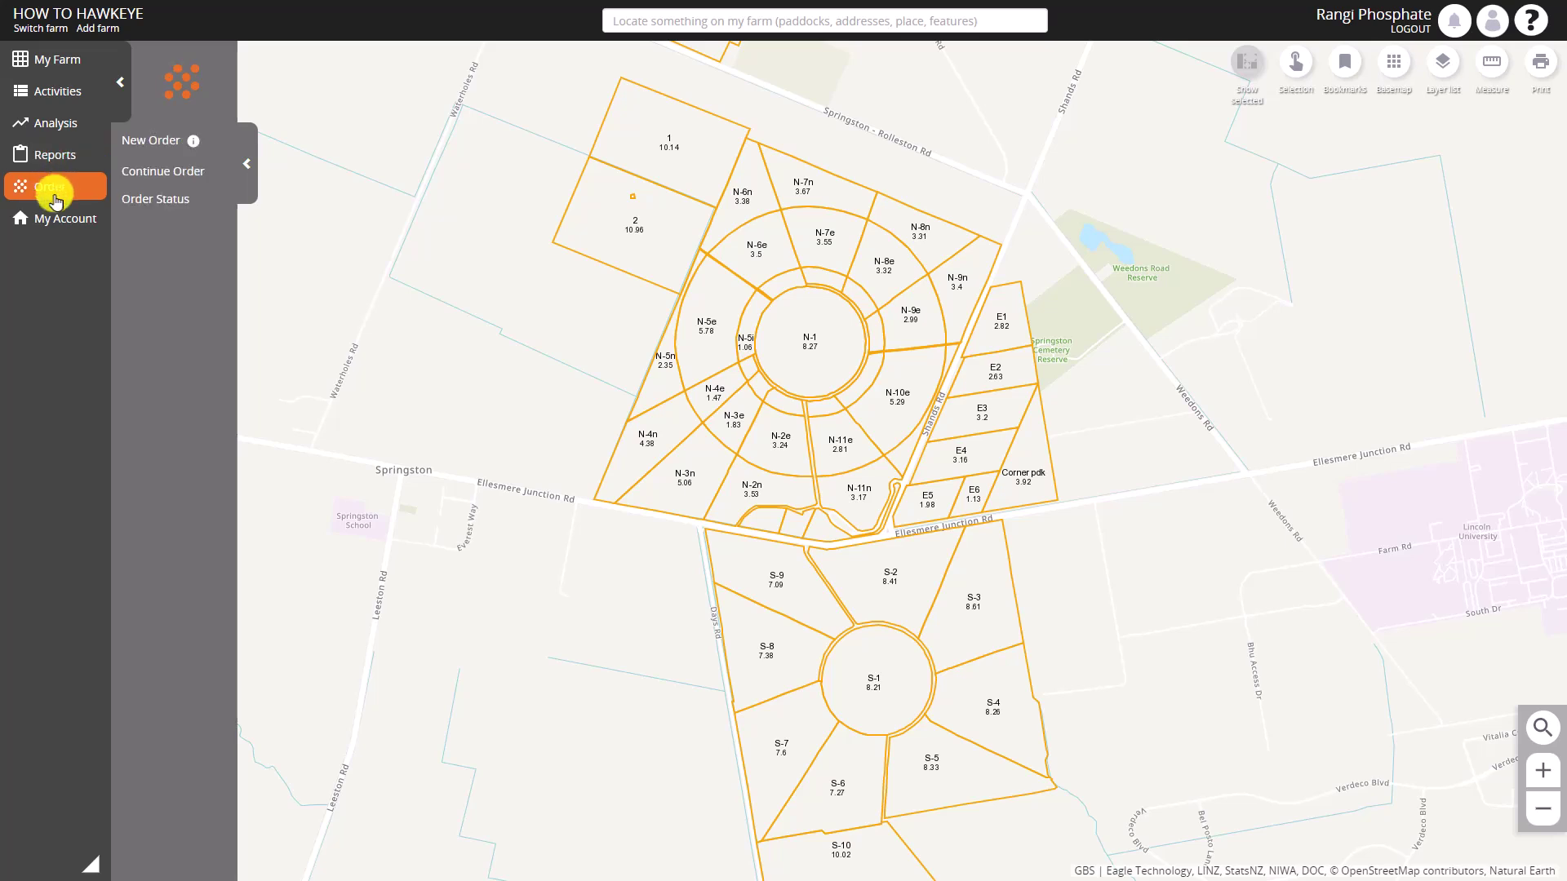
pyautogui.click(58, 222)
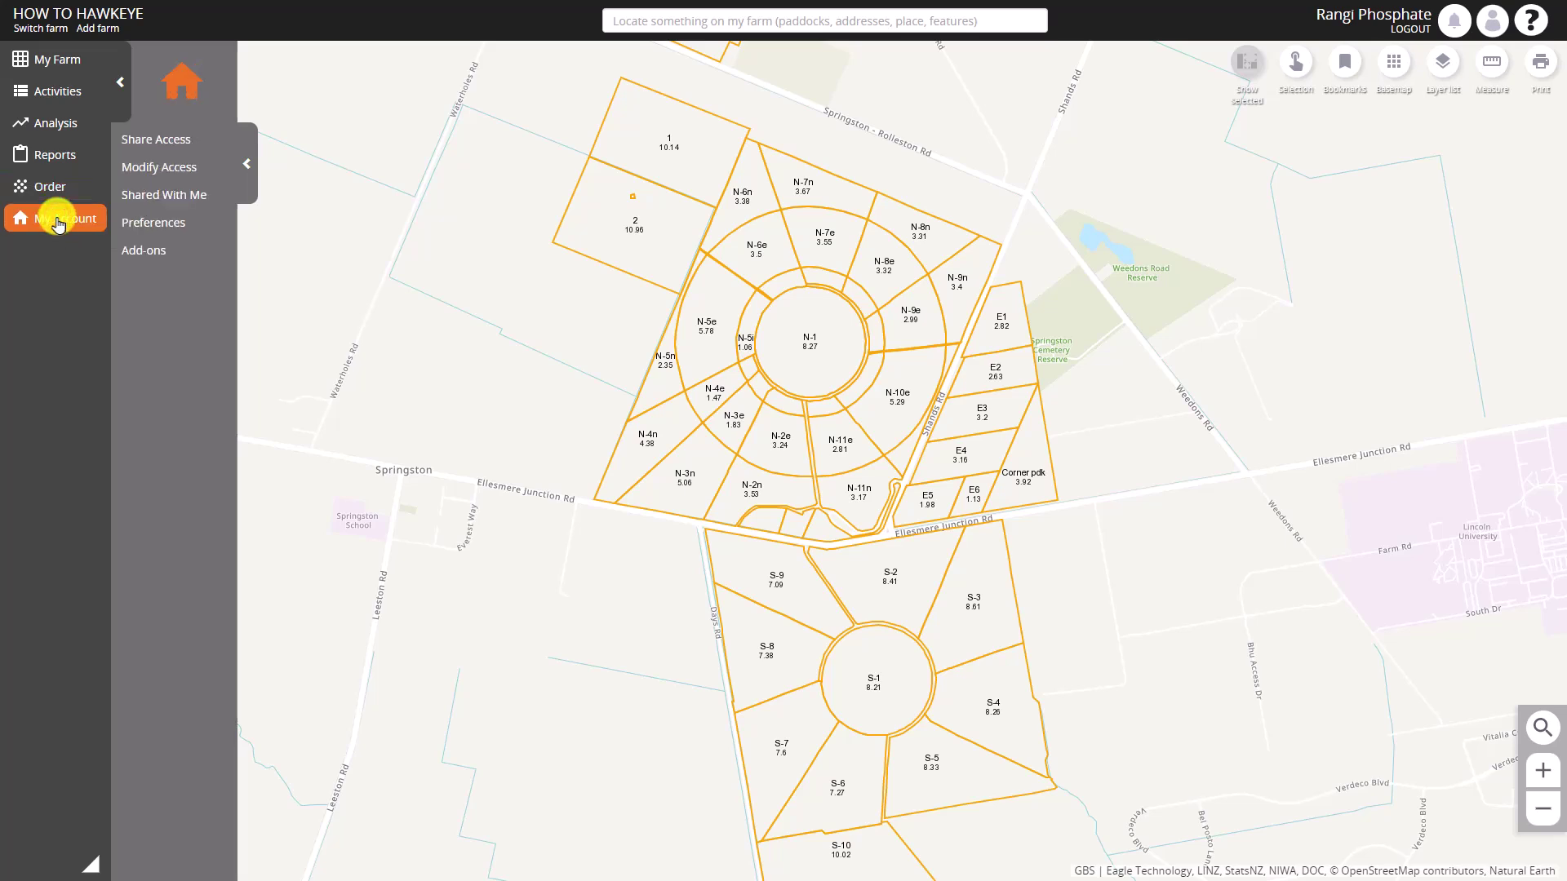
pyautogui.click(56, 63)
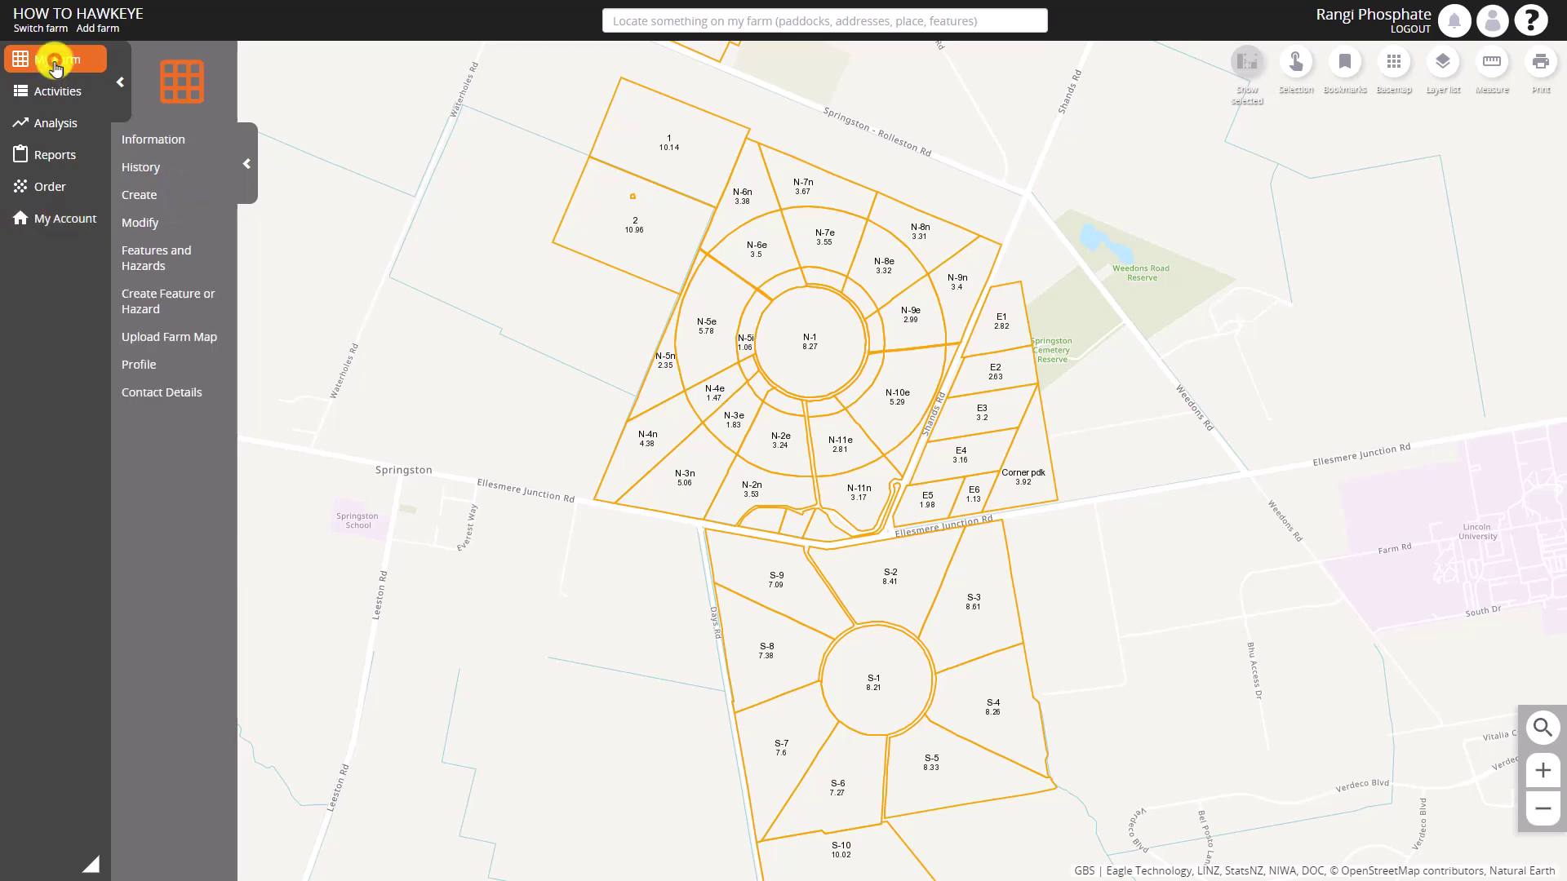
# Step: Open the paddock Information table, mark it as a favourite, and expand the sidebar
pyautogui.click(147, 143)
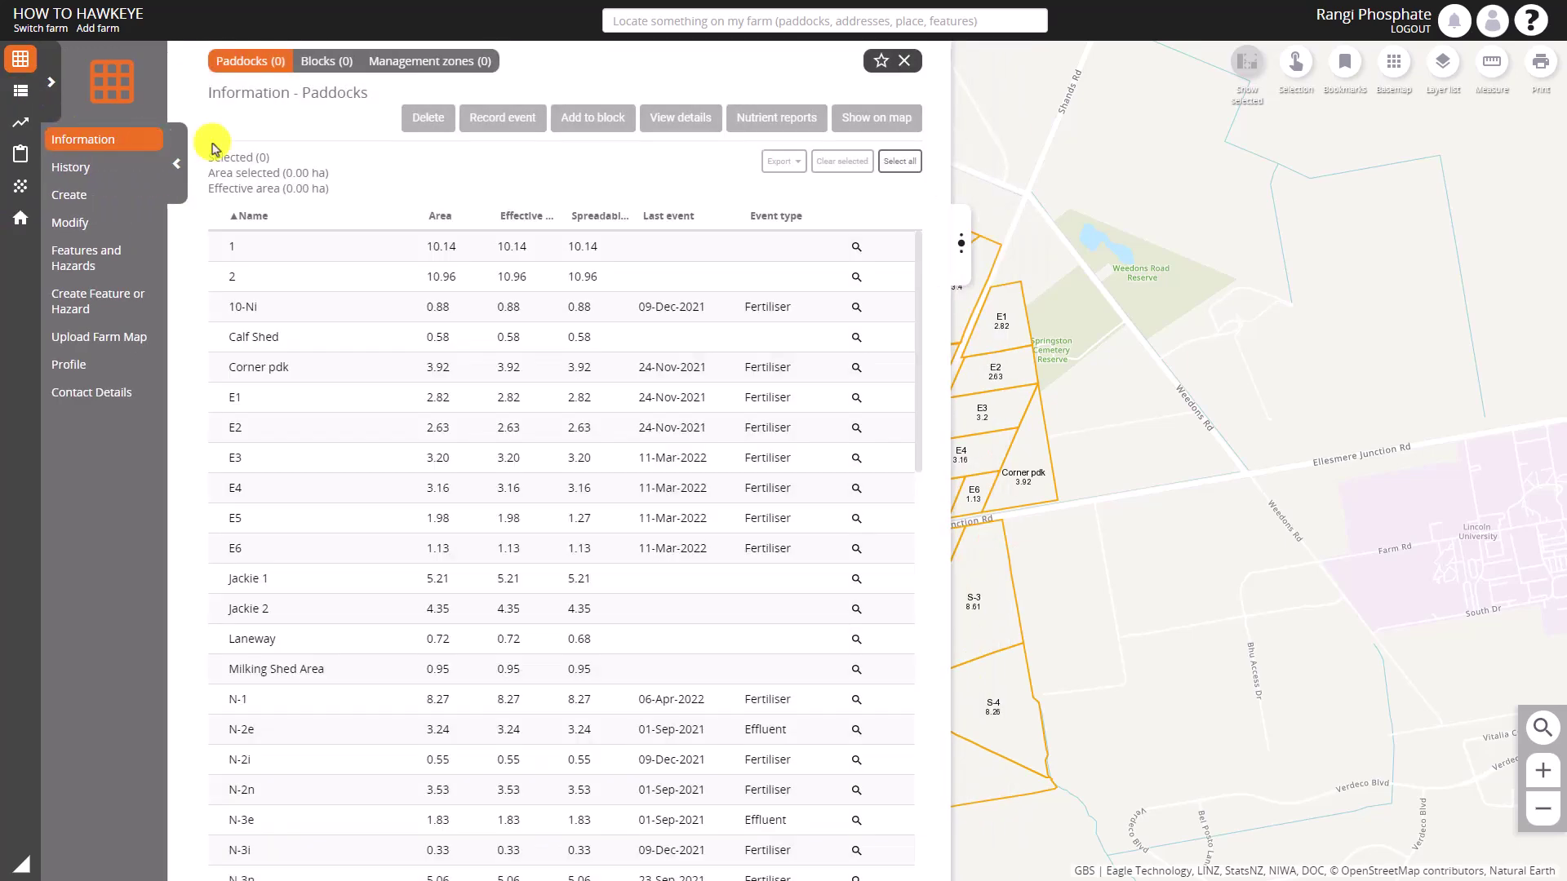
pyautogui.click(880, 64)
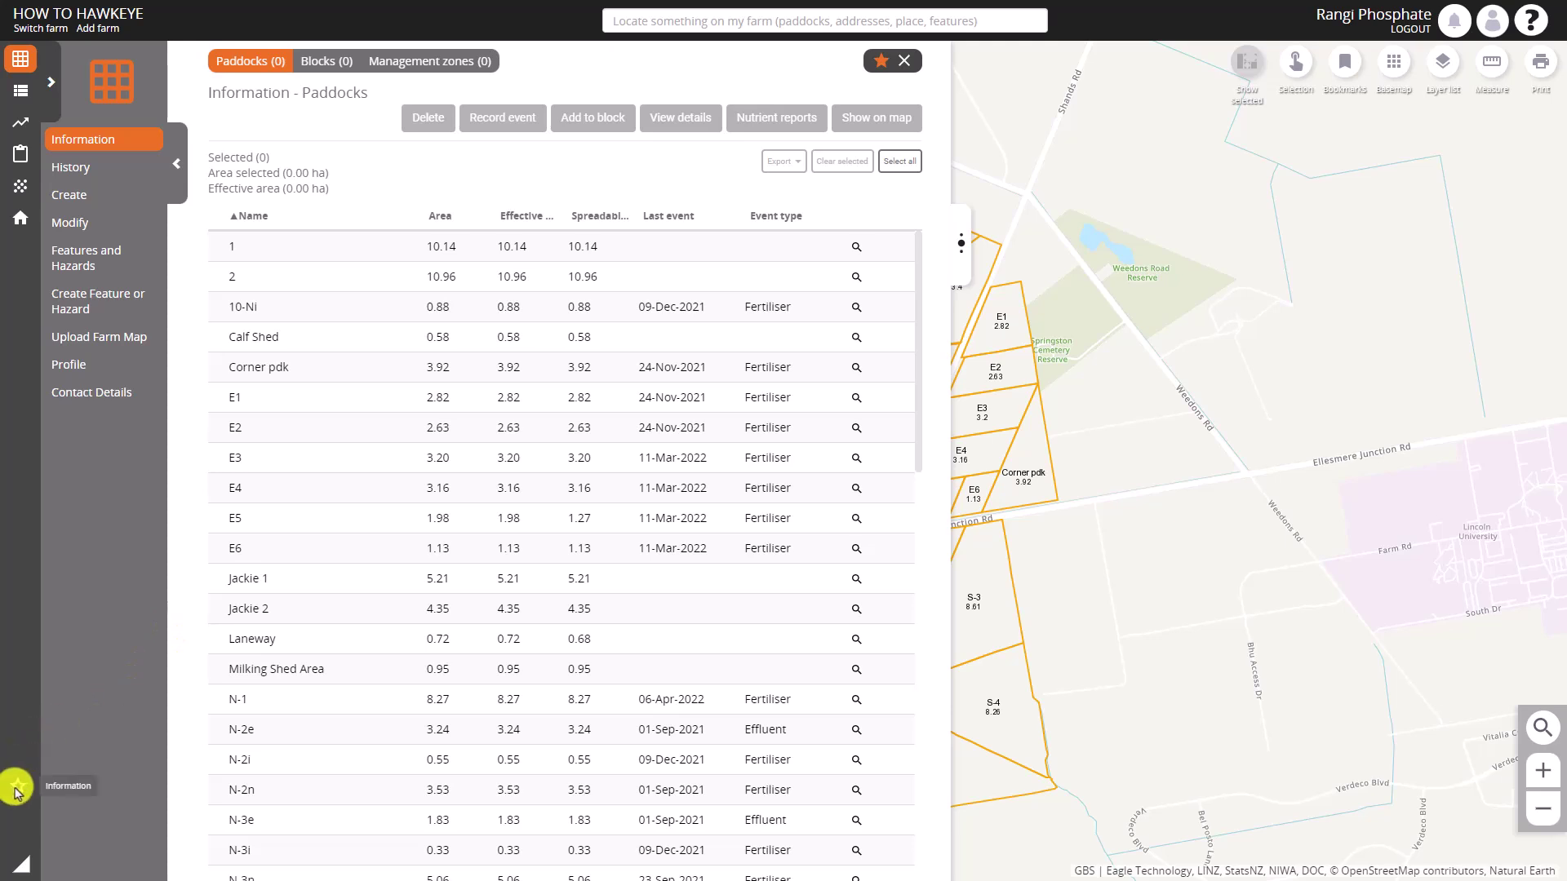
pyautogui.click(50, 83)
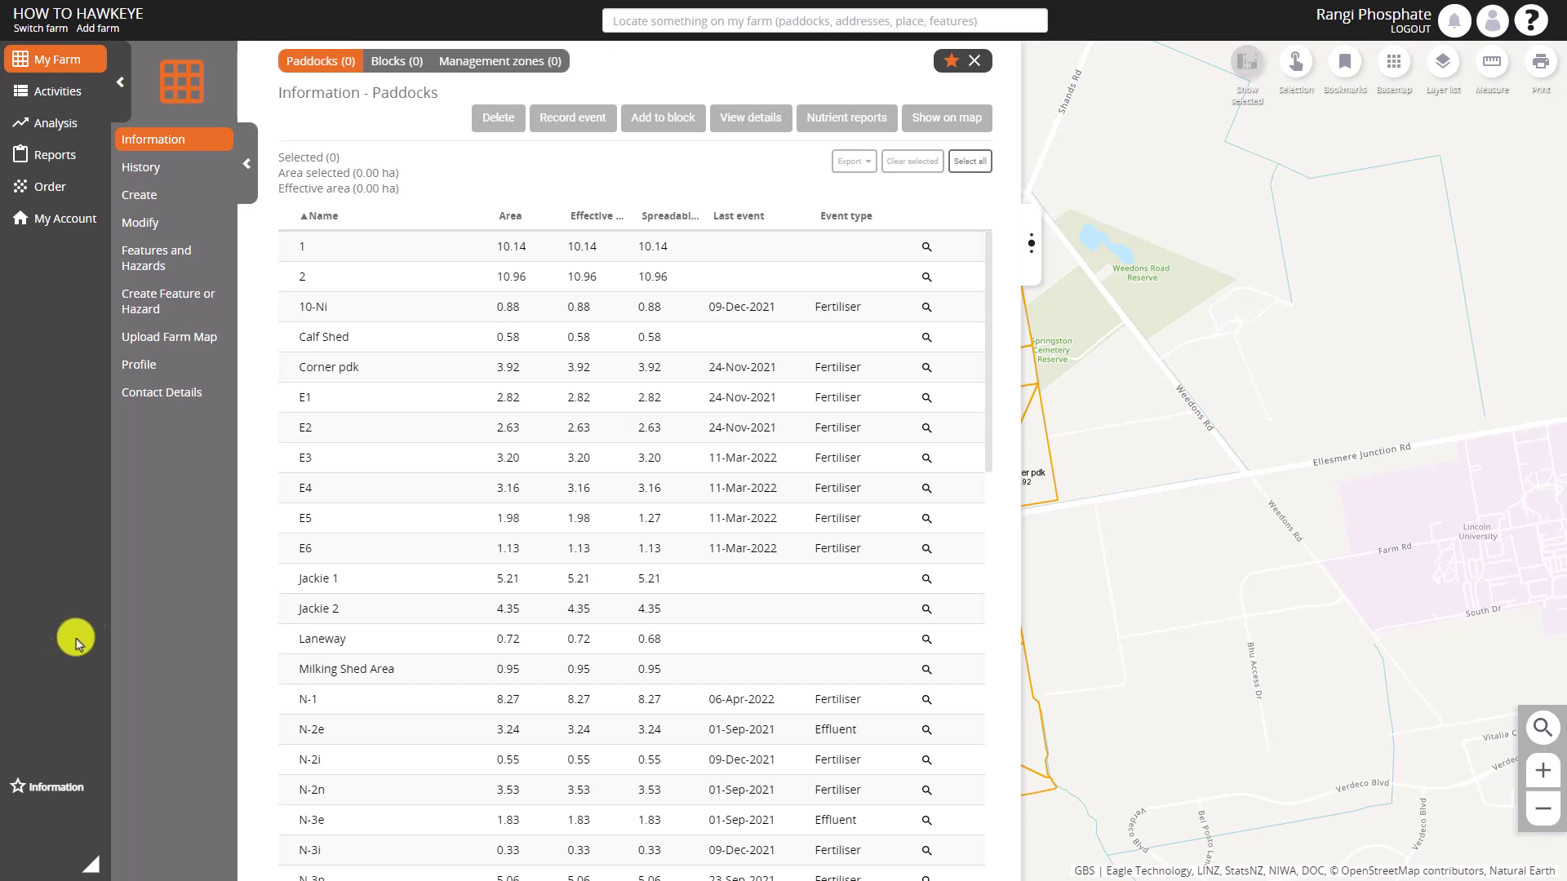
# Step: Check the Blocks, Management zones and Paddocks tabs, then show the My Account options
pyautogui.click(387, 63)
pyautogui.click(493, 67)
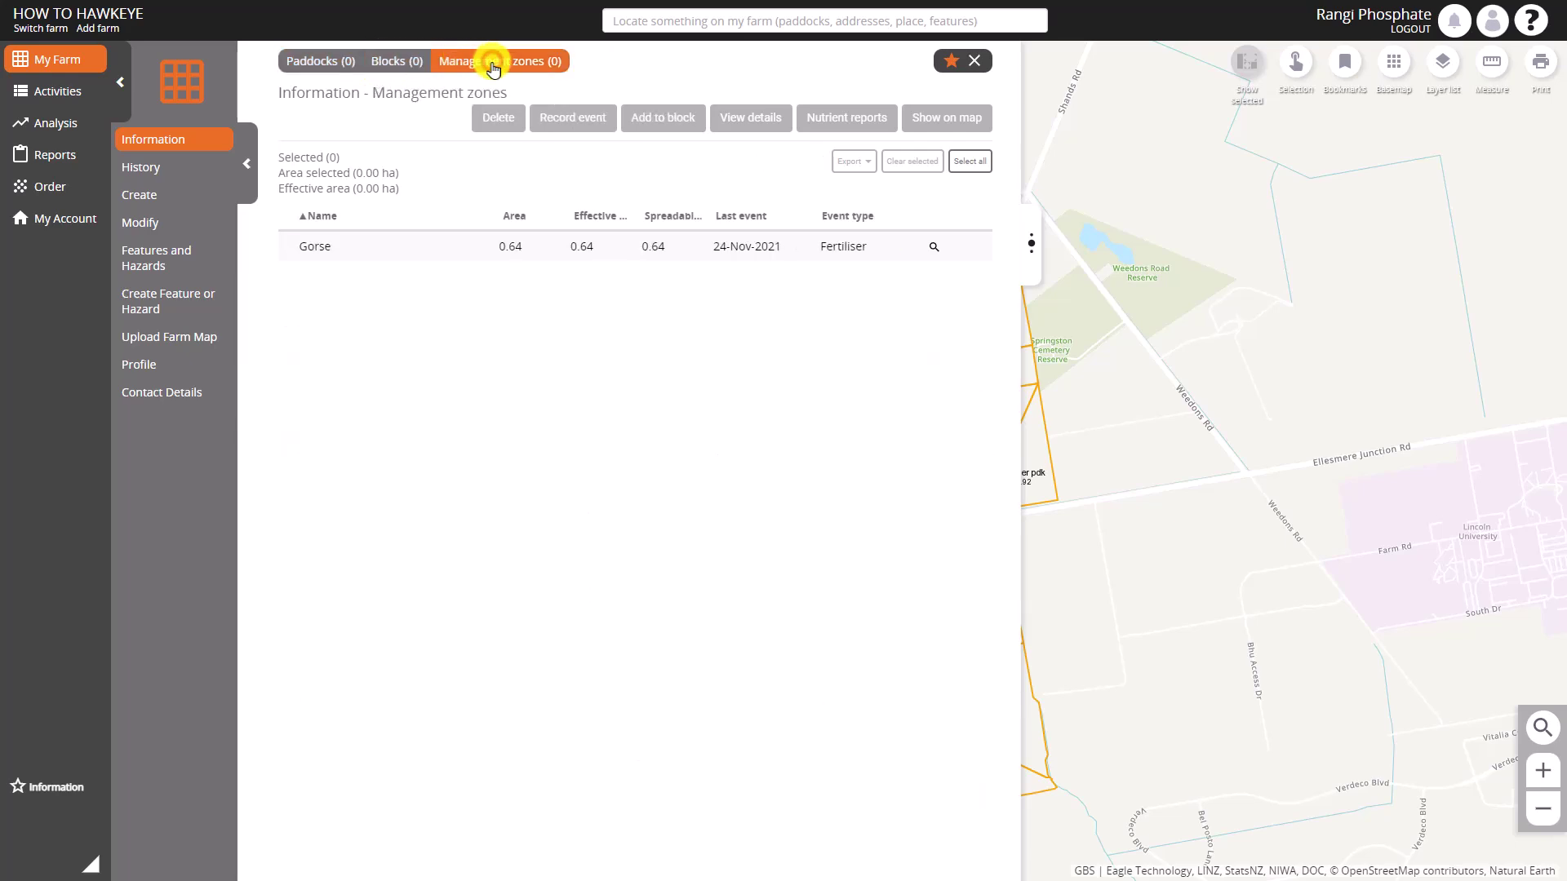
pyautogui.click(326, 61)
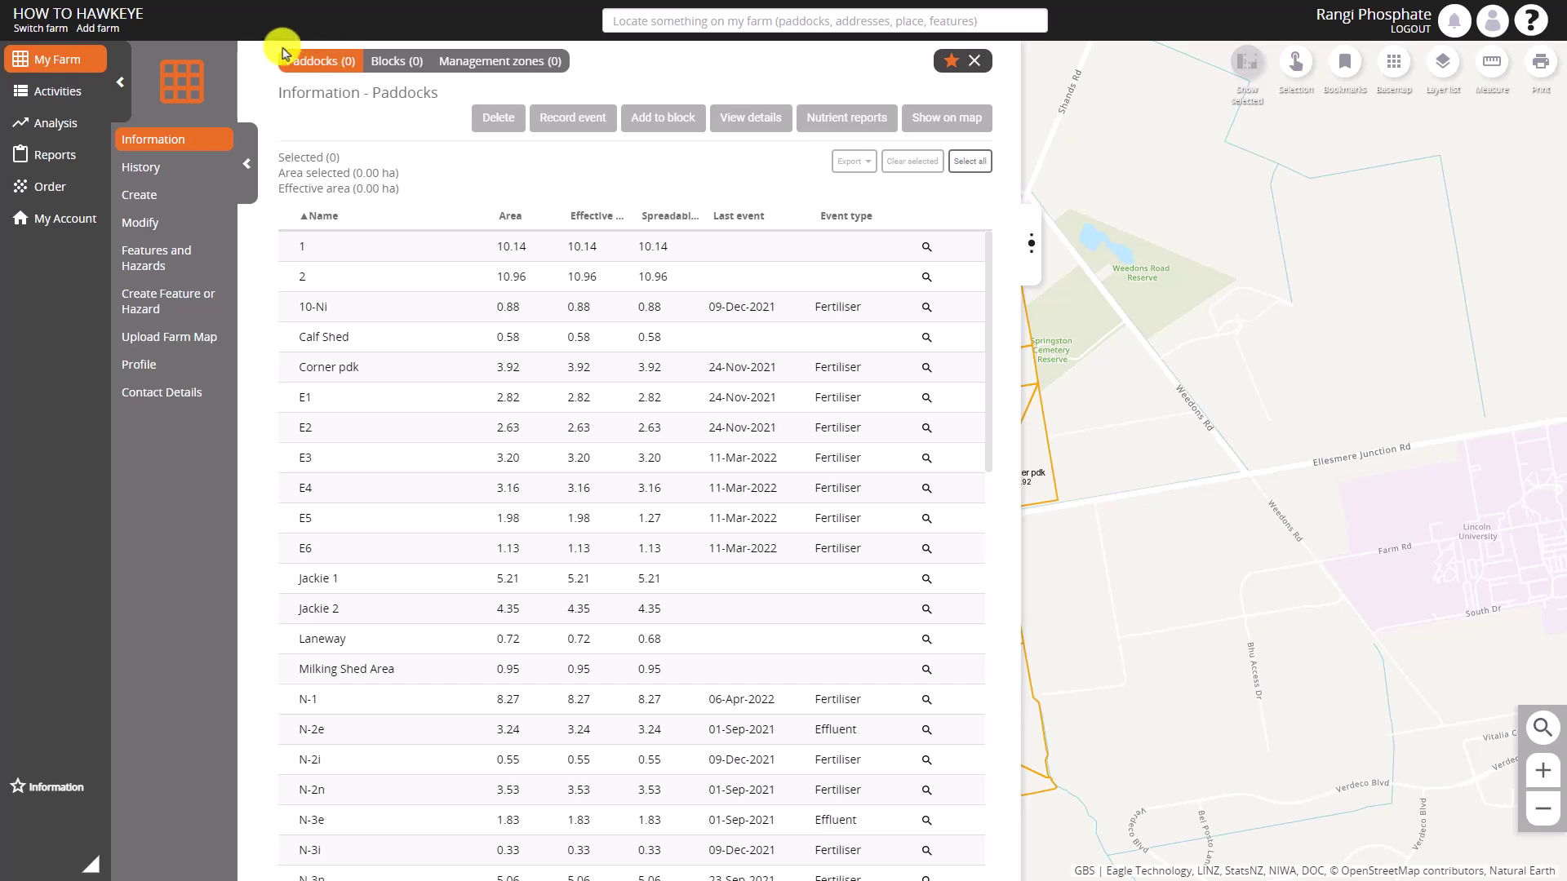
pyautogui.click(51, 220)
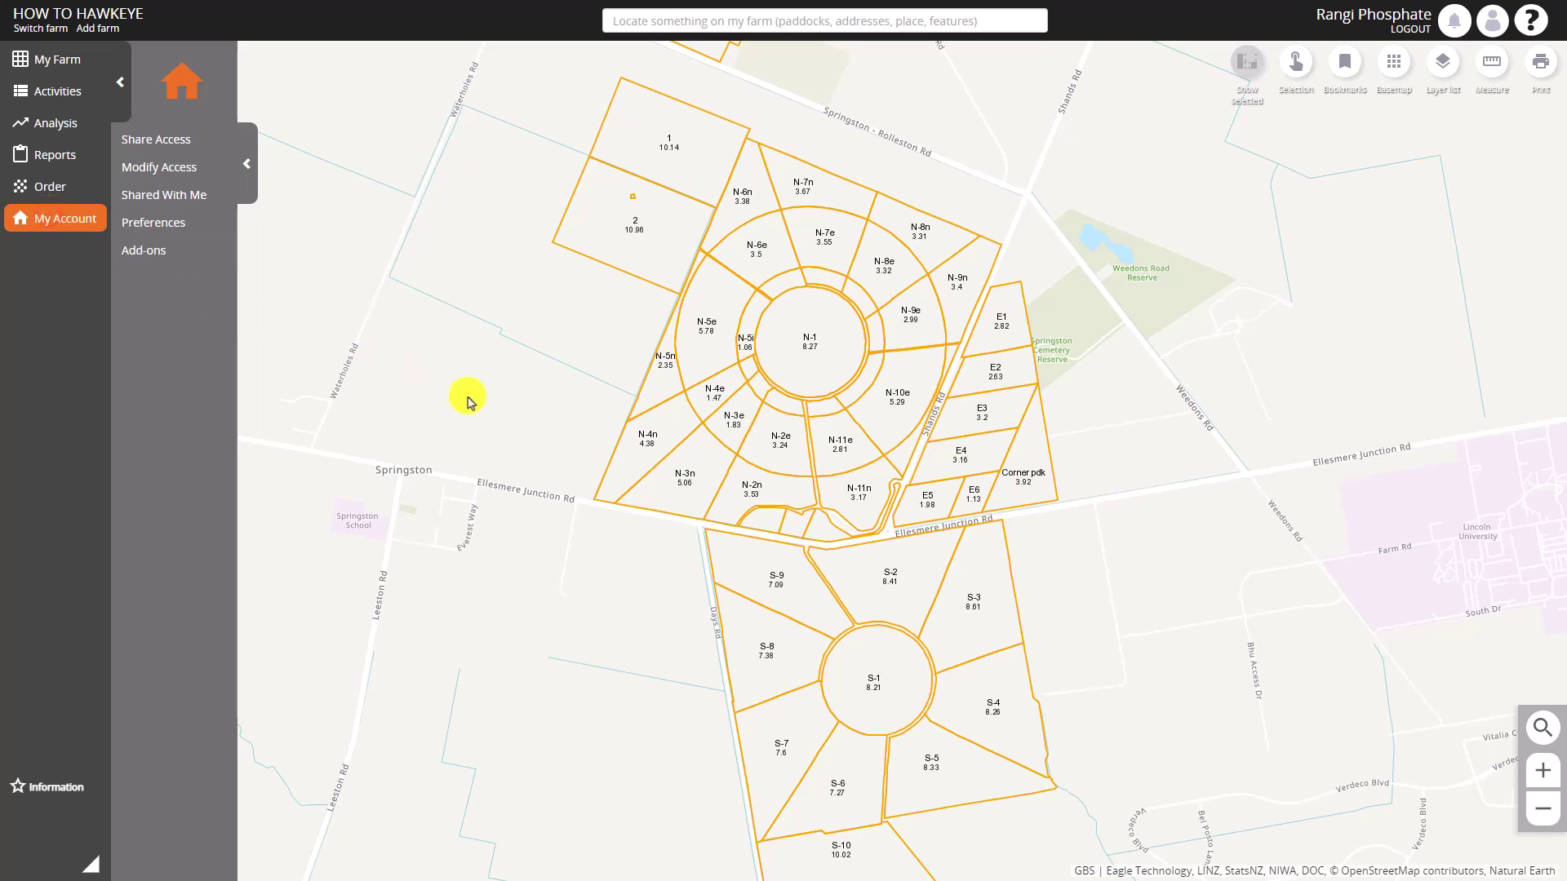
# Step: Review the map label preferences for blocks and for features and hazards
pyautogui.moveTo(483, 408); pyautogui.dragTo(686, 404)
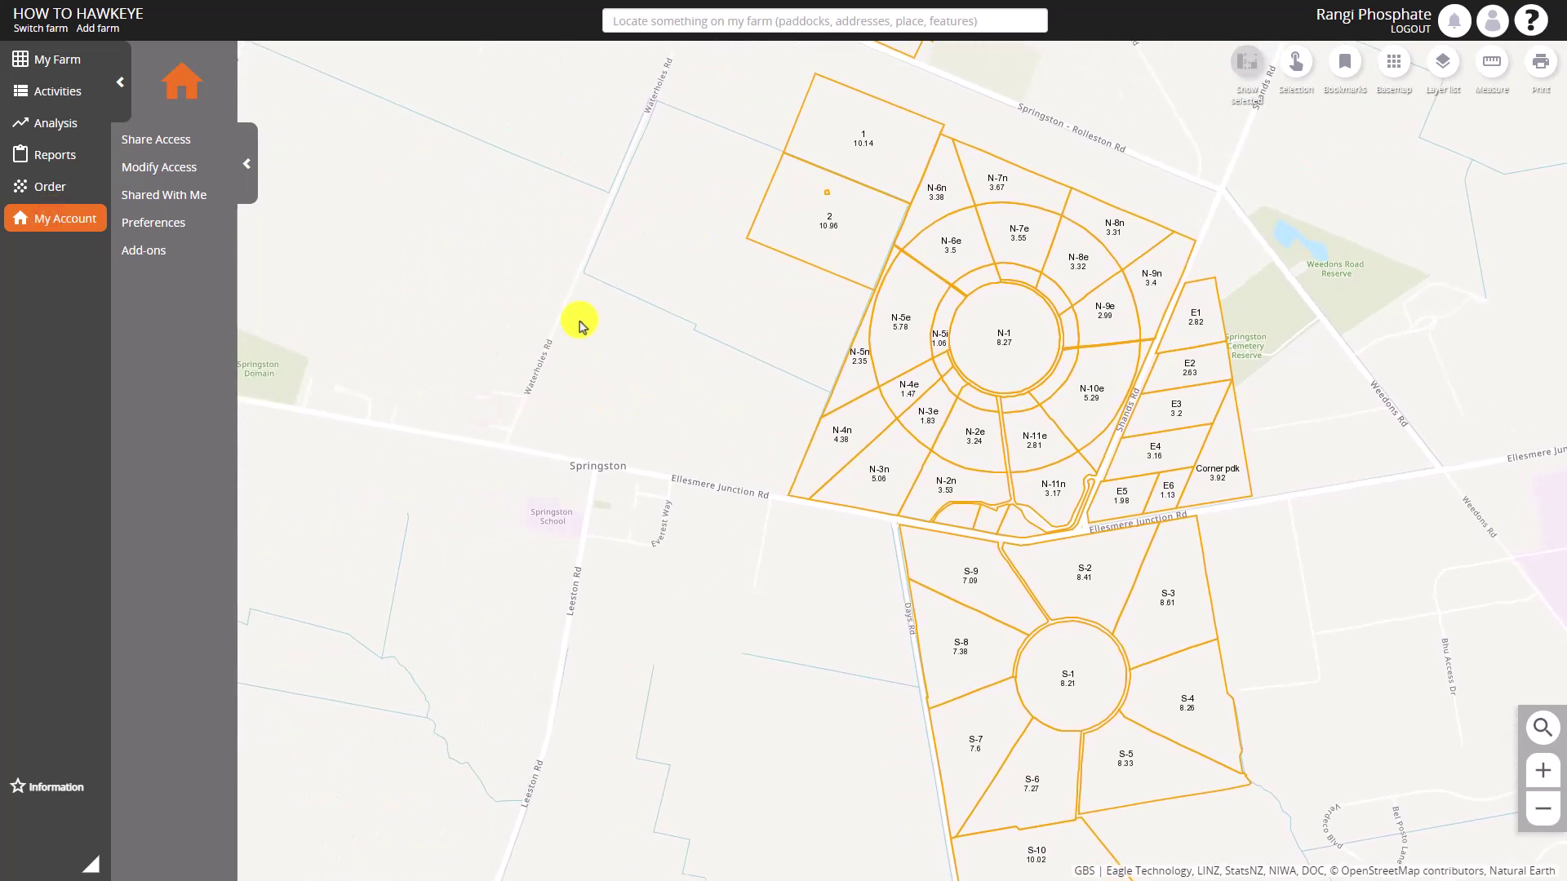
pyautogui.click(151, 229)
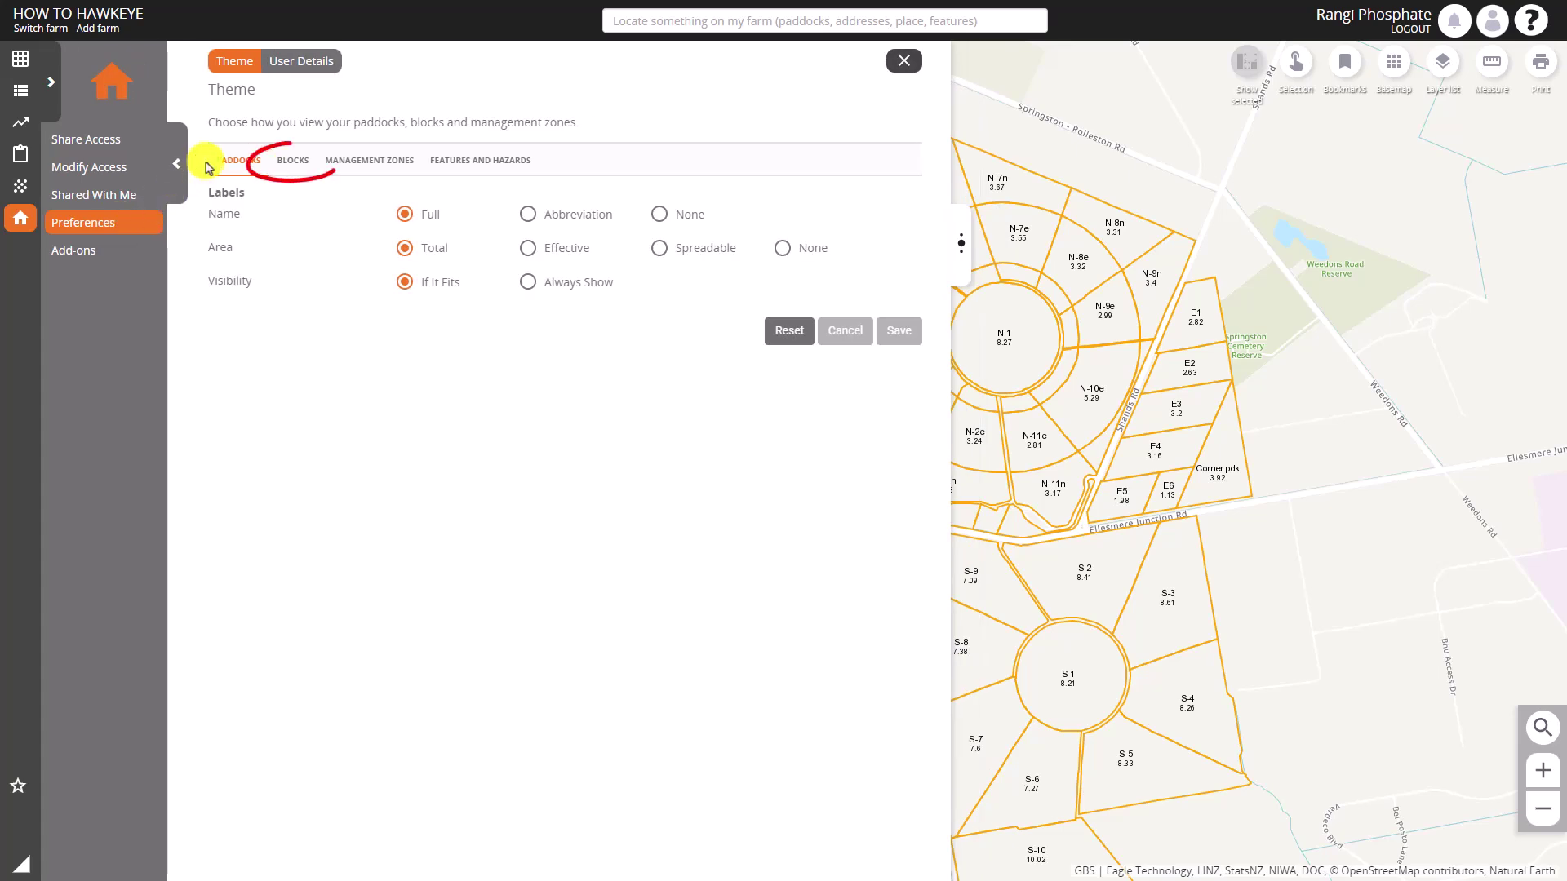
pyautogui.click(292, 163)
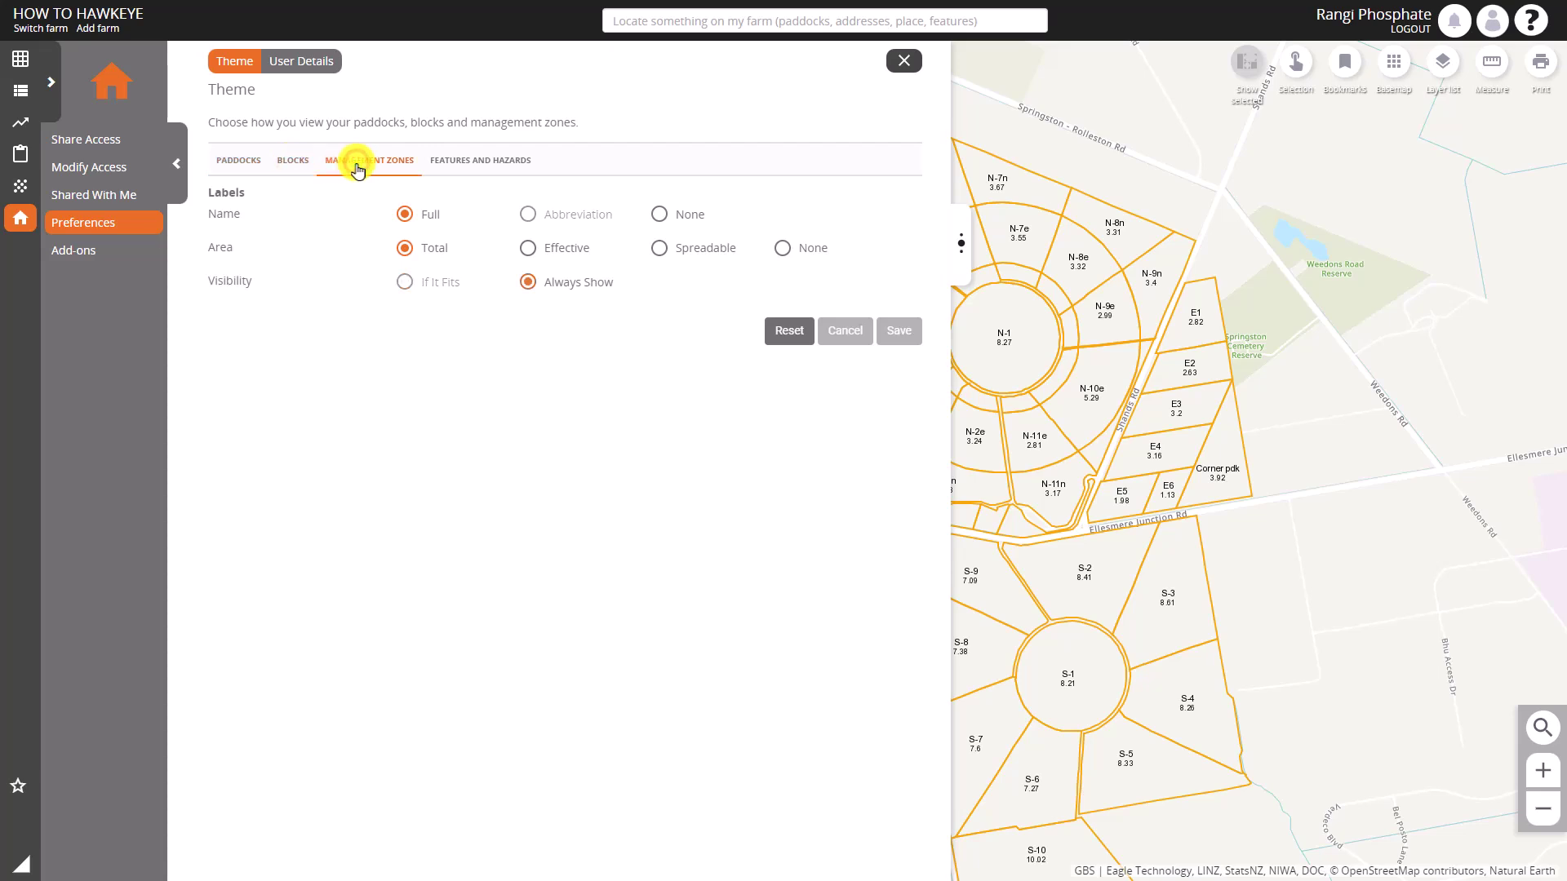
pyautogui.click(470, 166)
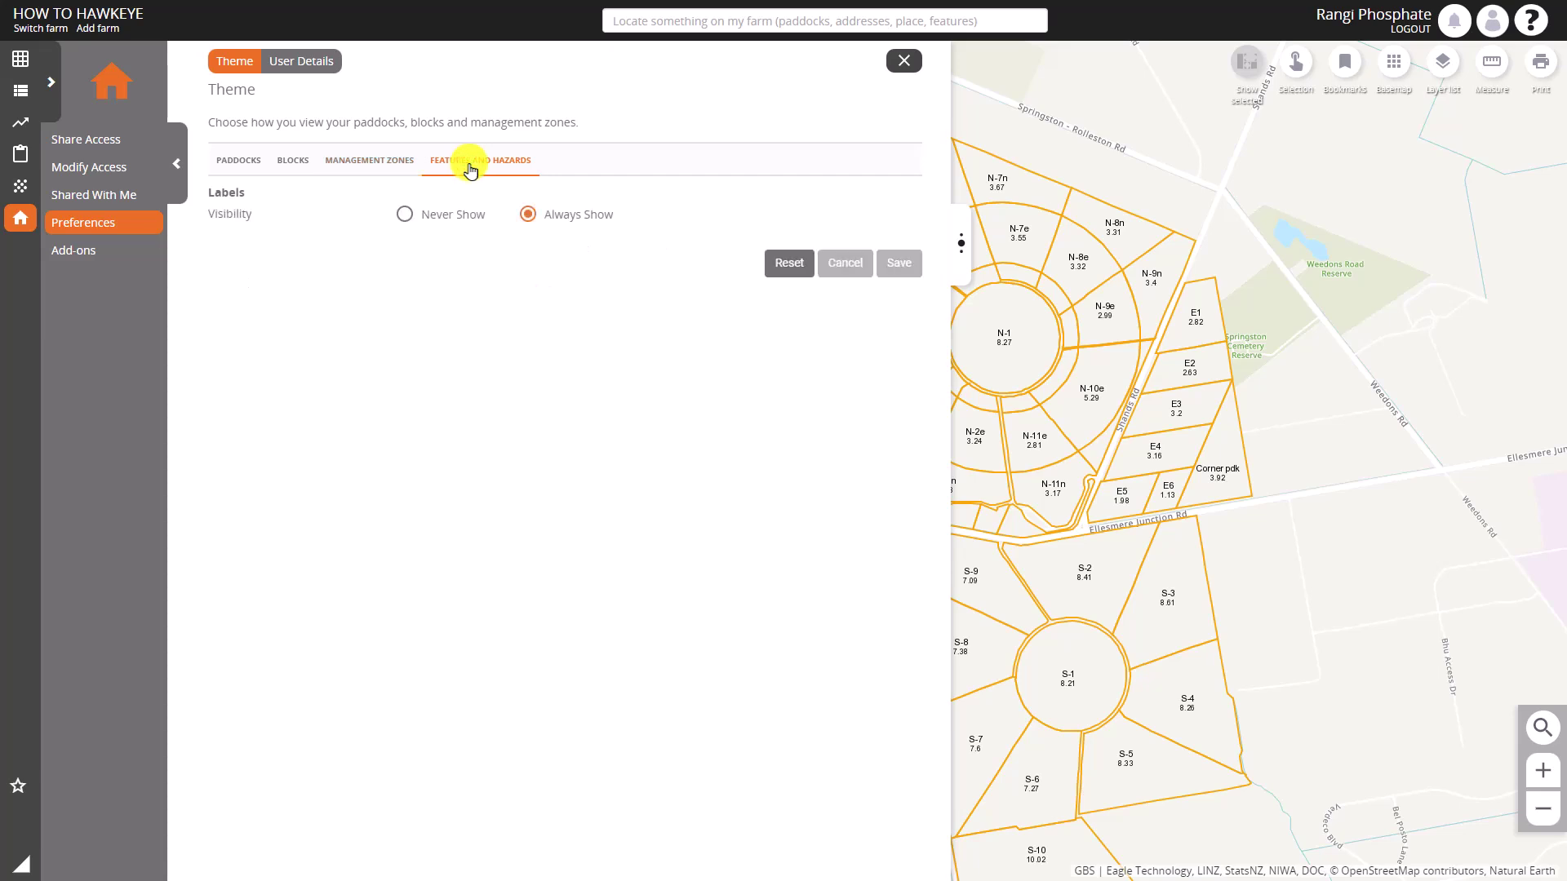
# Step: Start editing User Details, then cancel so nothing changes
pyautogui.click(315, 65)
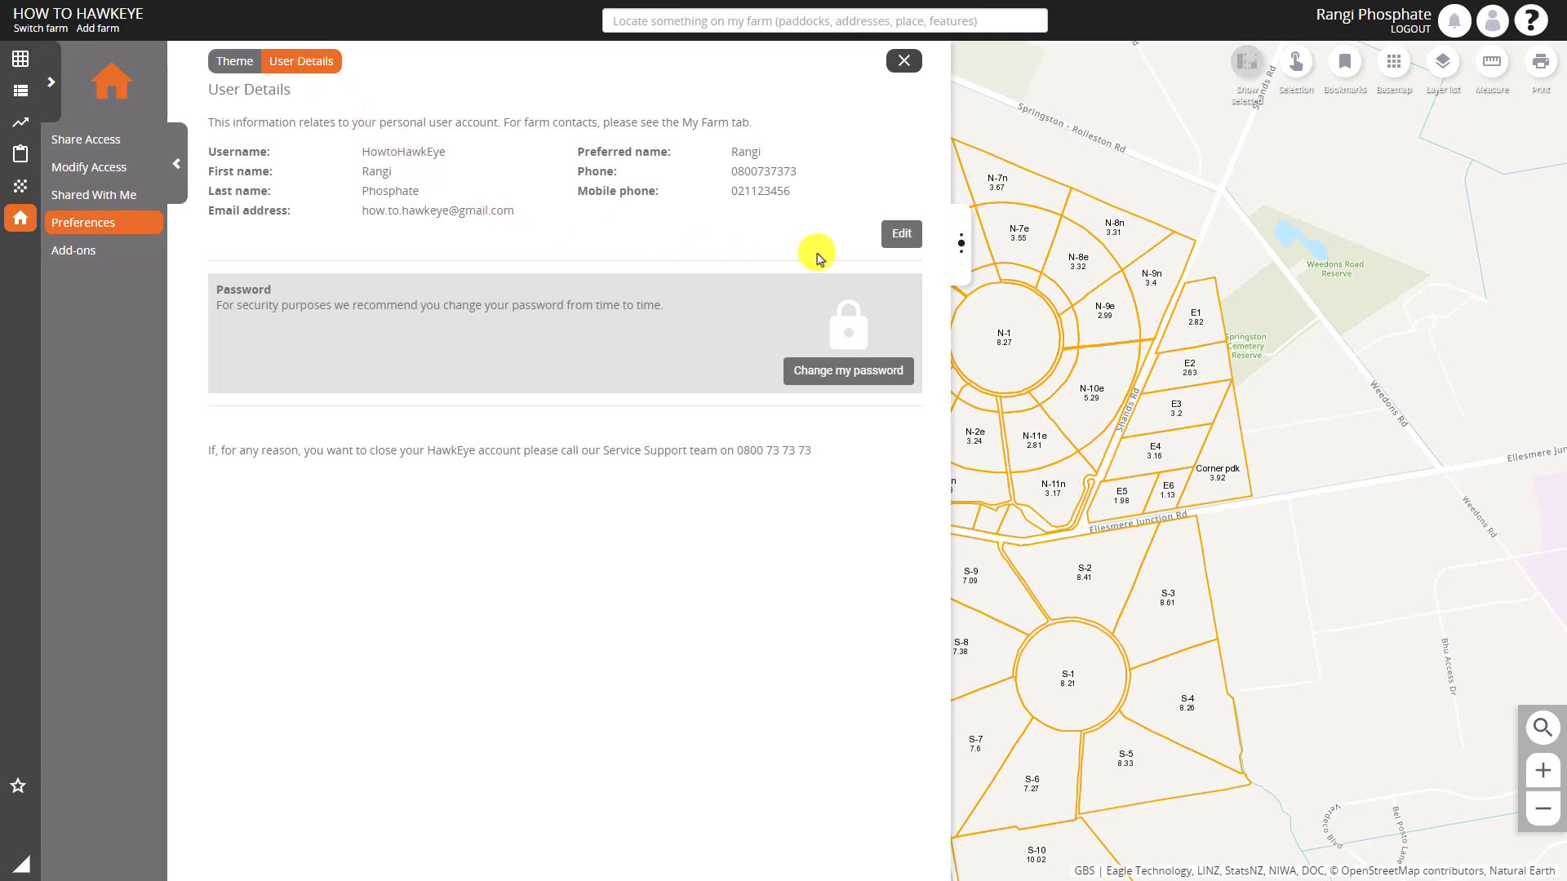
pyautogui.click(901, 237)
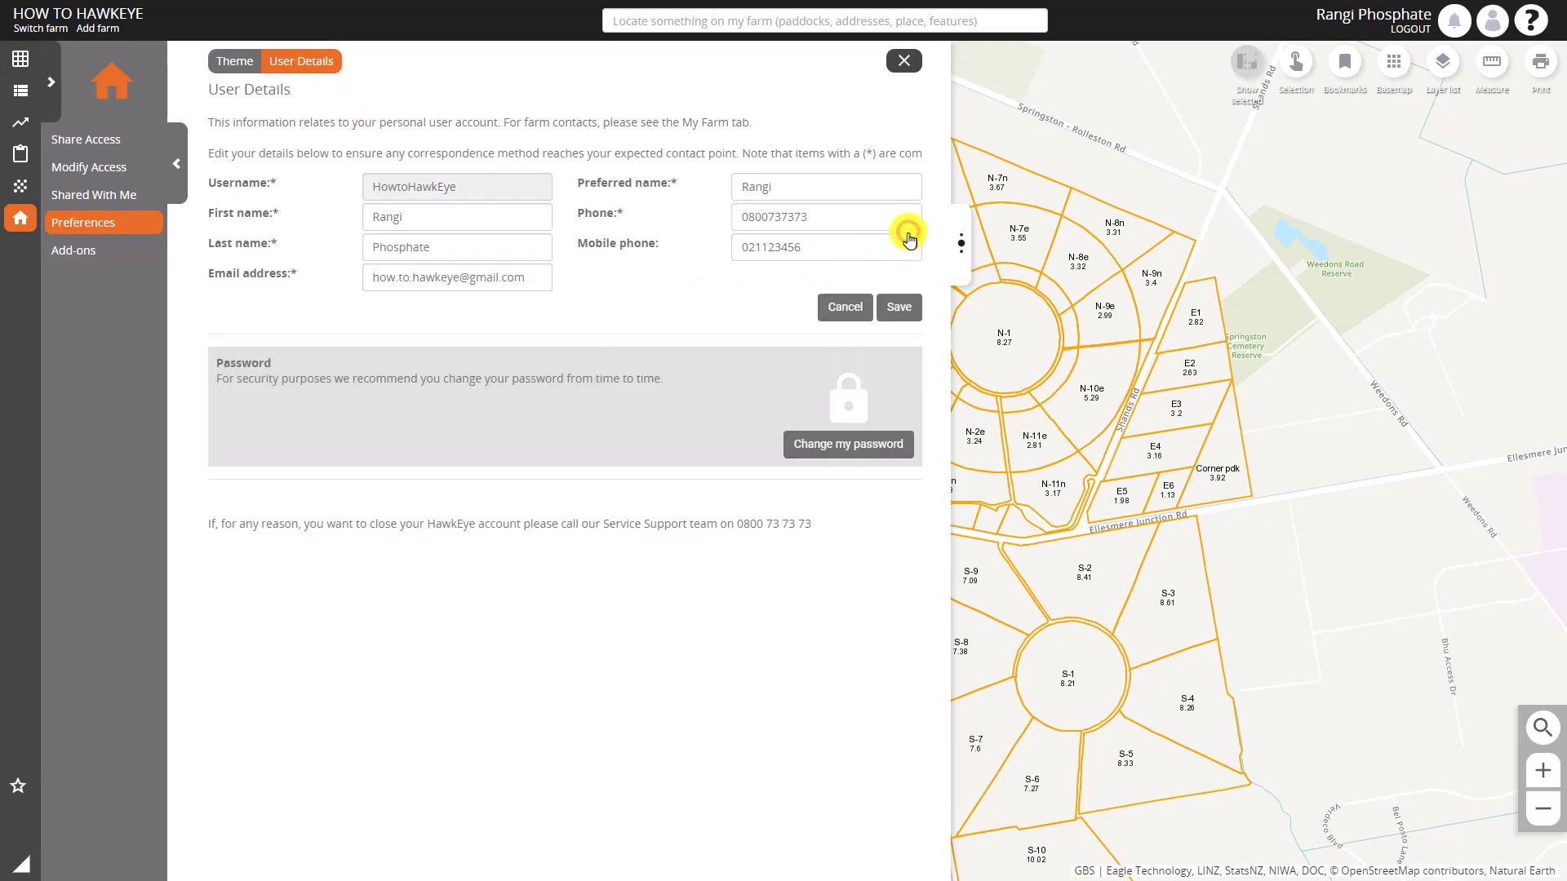
pyautogui.click(849, 308)
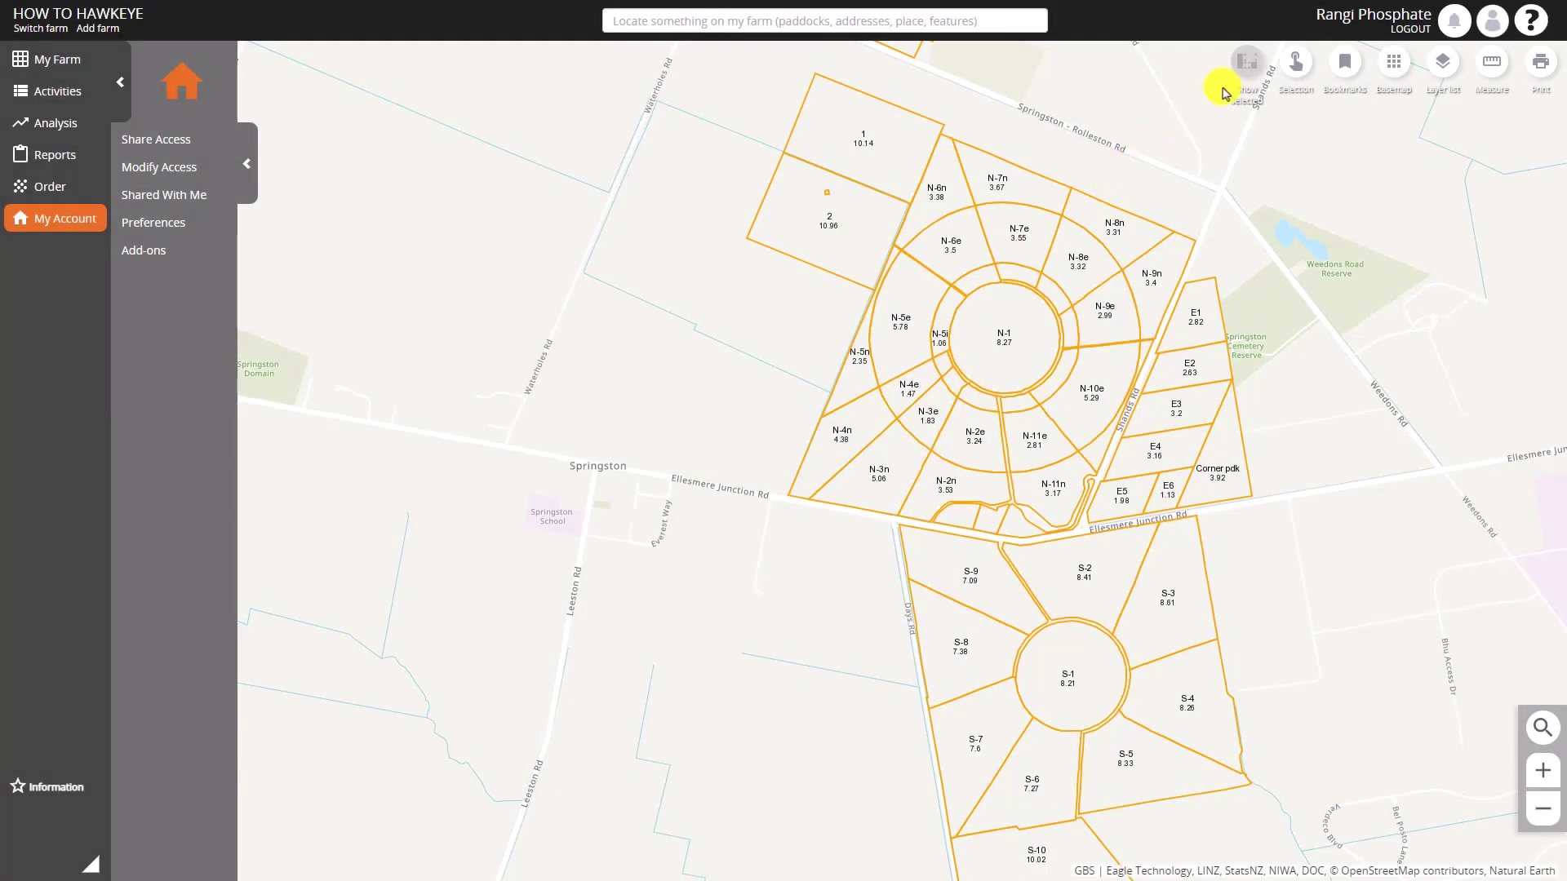
pyautogui.click(1138, 232)
pyautogui.click(1162, 260)
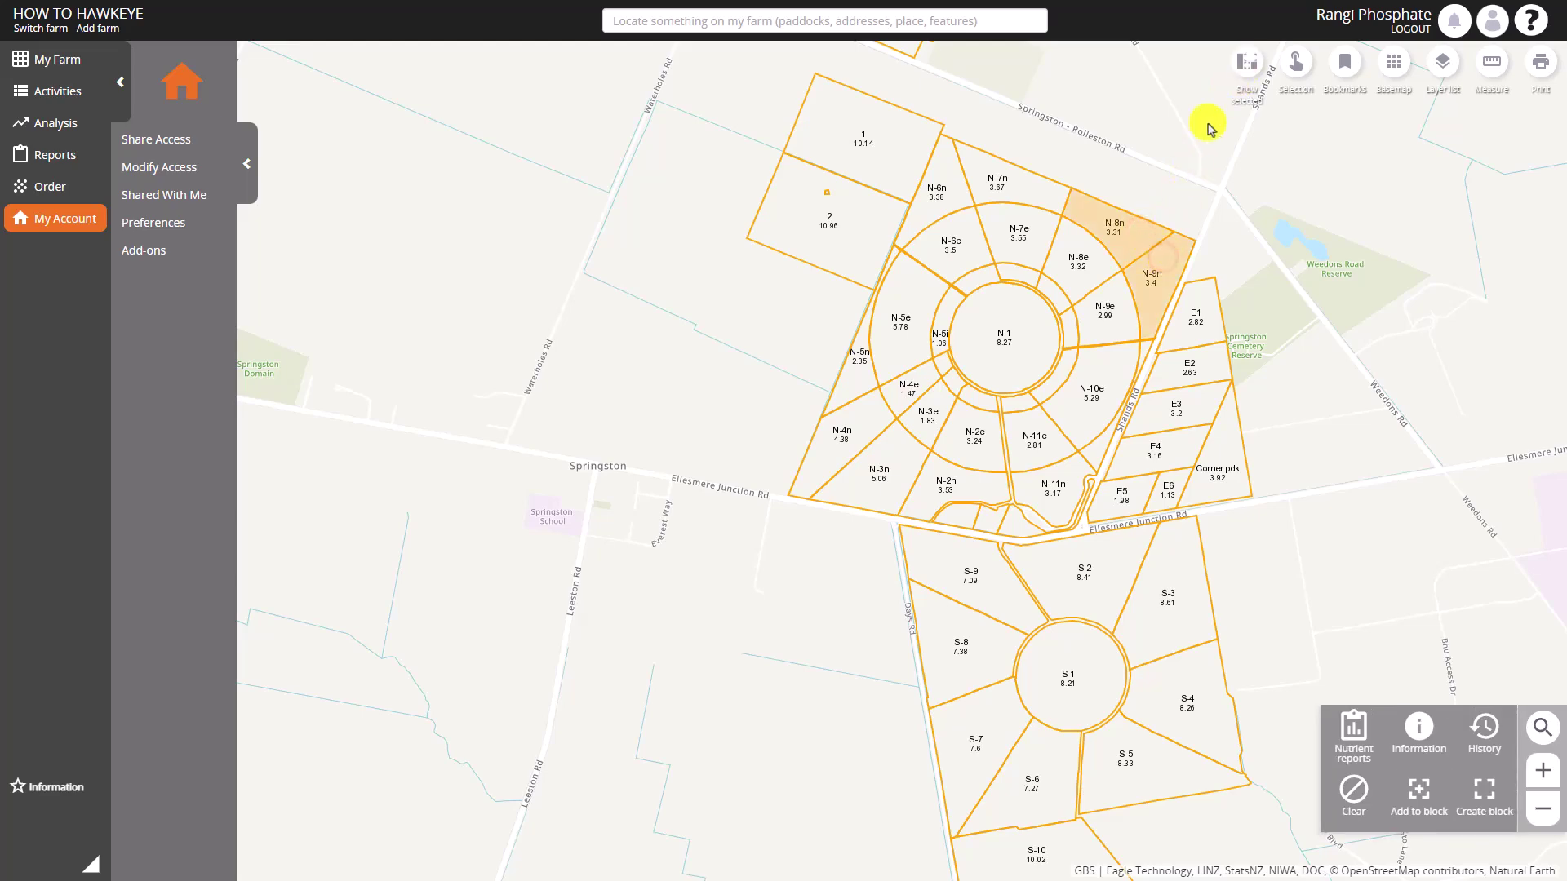
pyautogui.click(1246, 67)
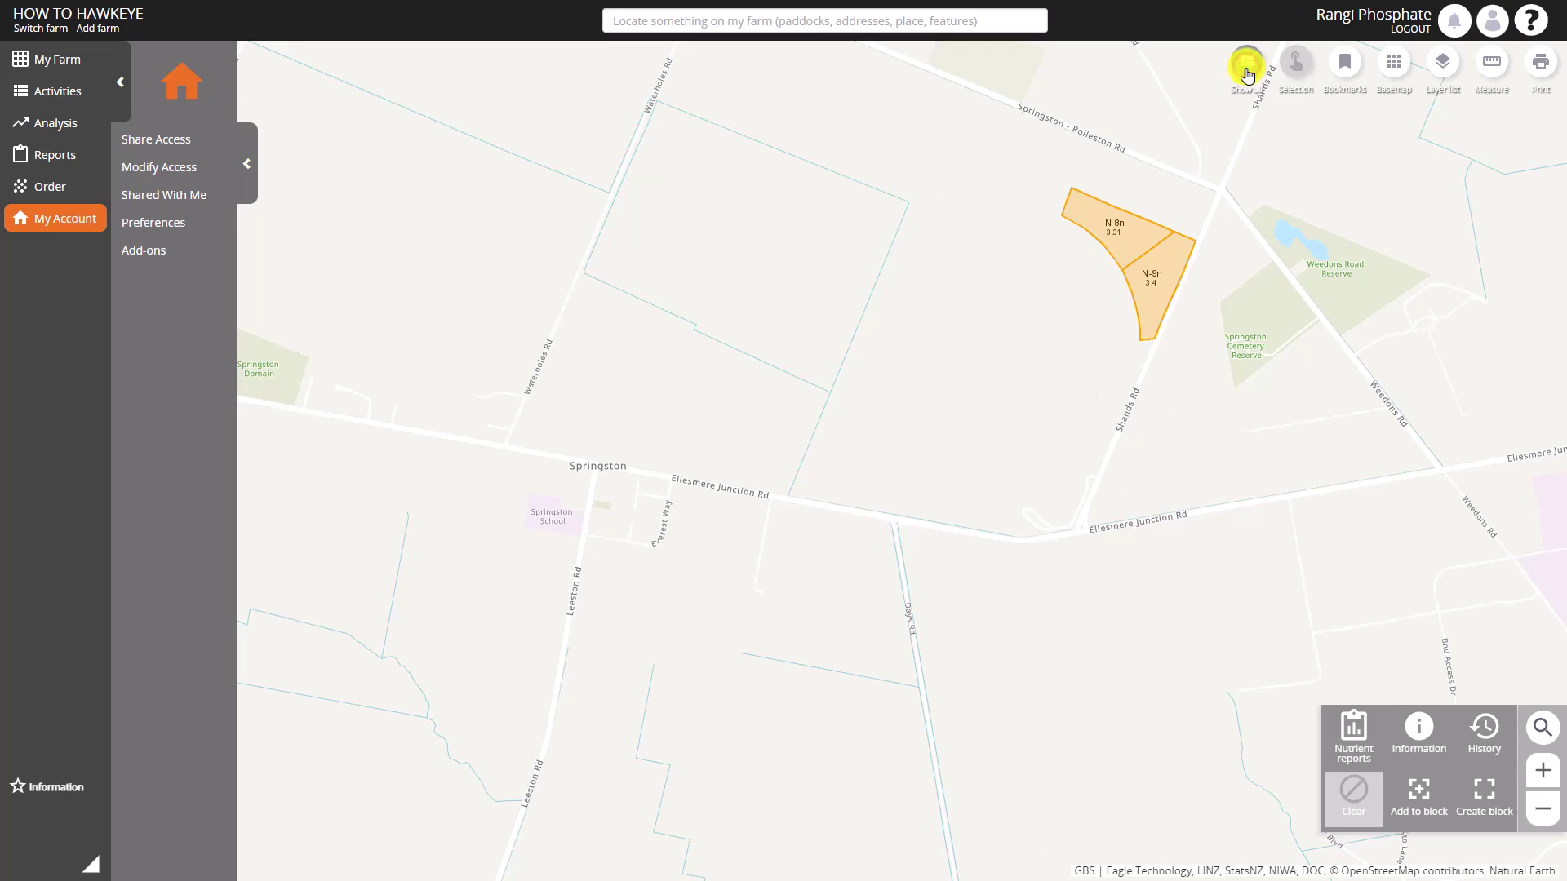
pyautogui.click(1246, 70)
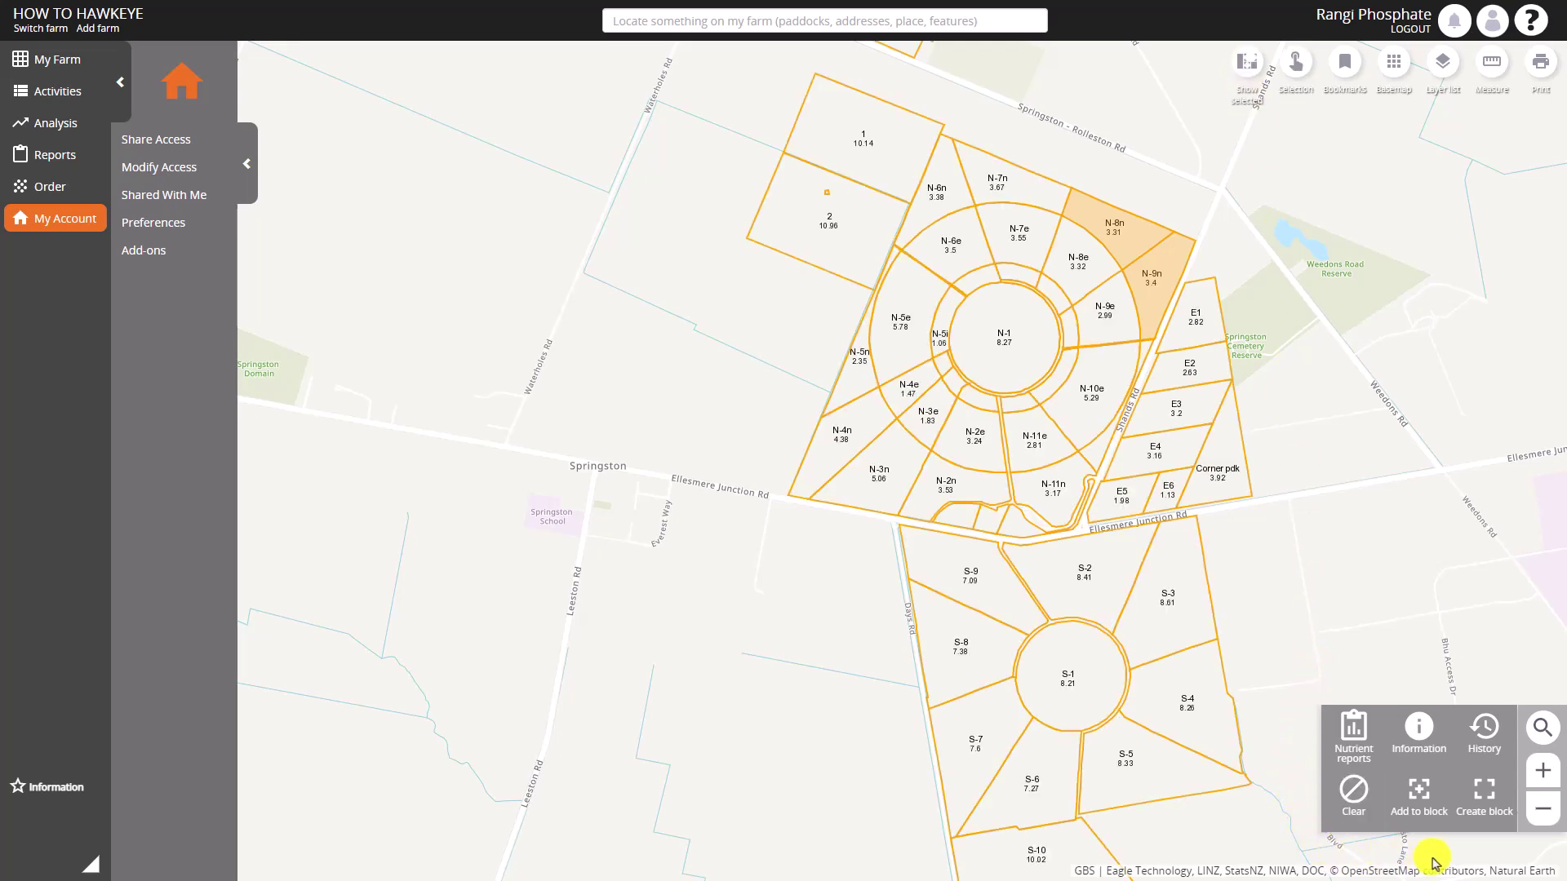
pyautogui.click(1354, 793)
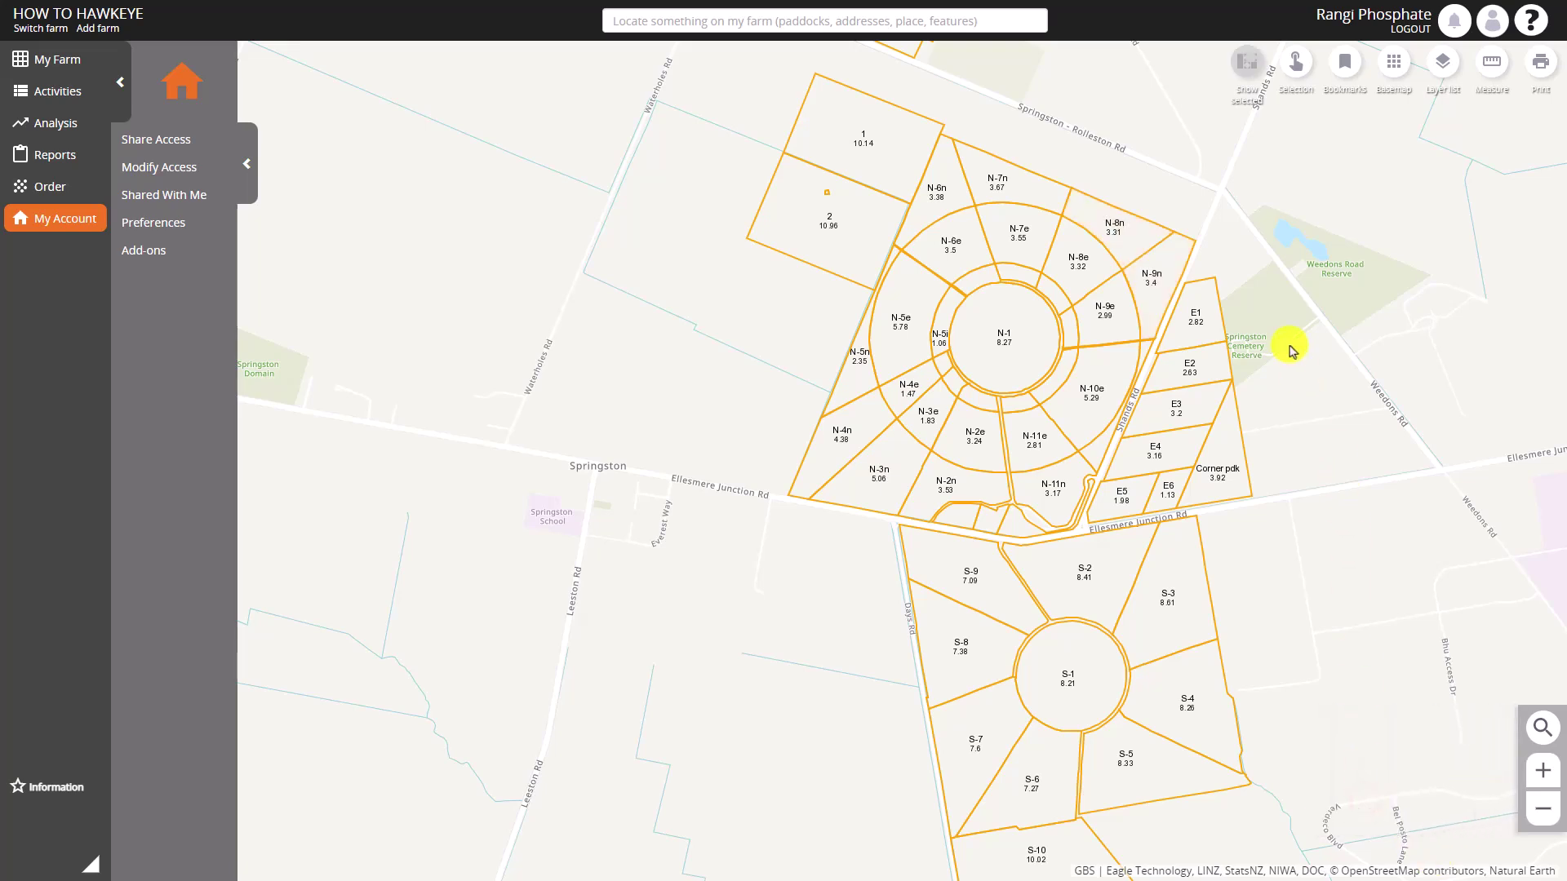
pyautogui.click(1295, 65)
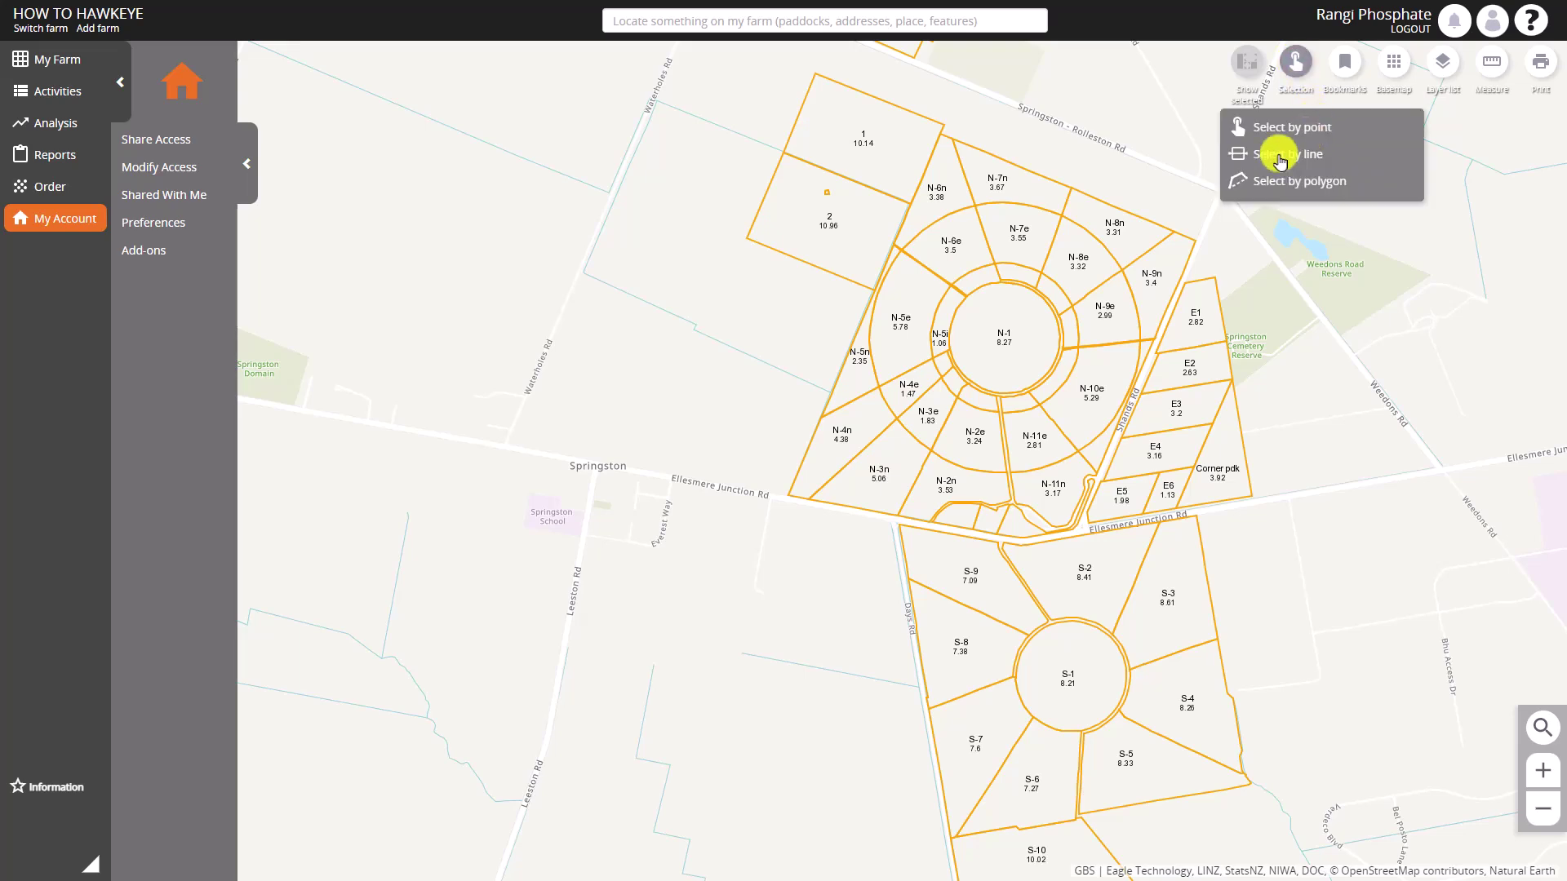
pyautogui.click(1133, 235)
pyautogui.click(1155, 266)
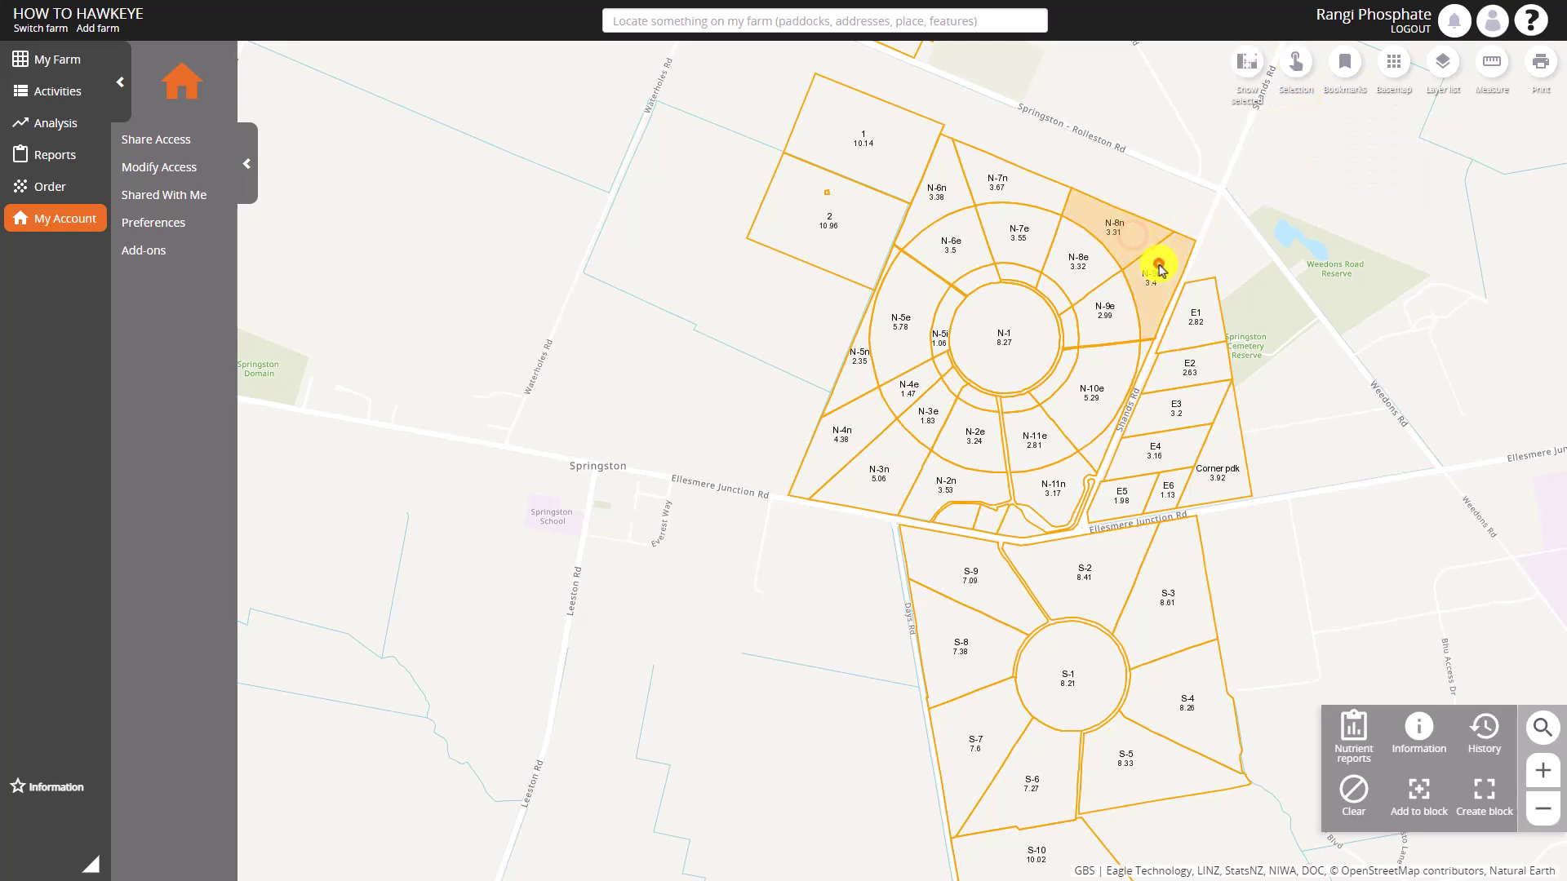
pyautogui.click(1295, 64)
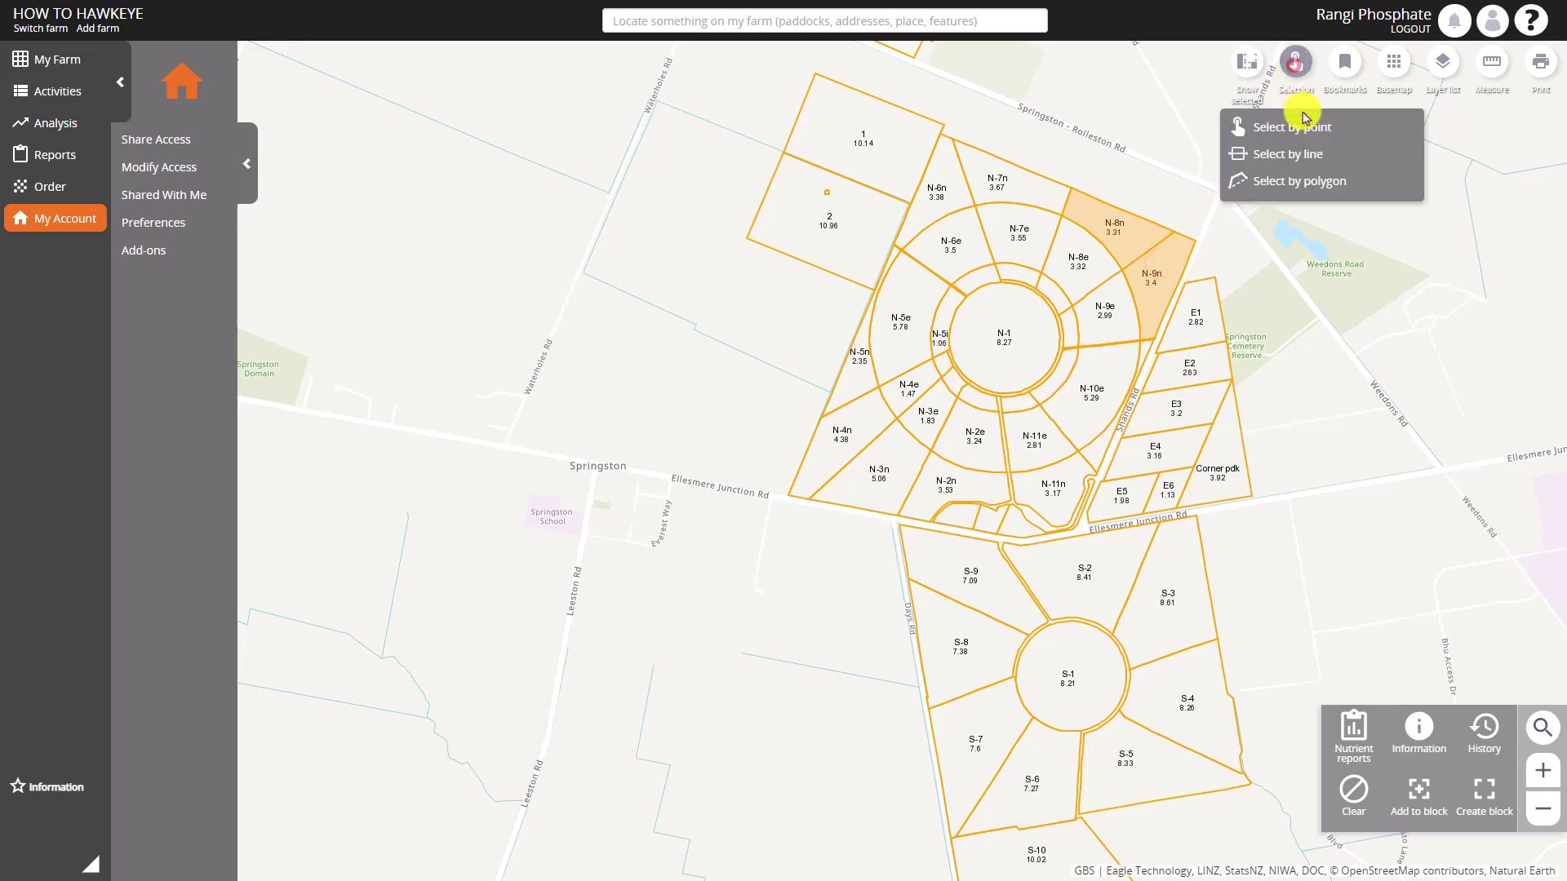
pyautogui.click(1298, 154)
pyautogui.click(1119, 372)
pyautogui.doubleClick(966, 466)
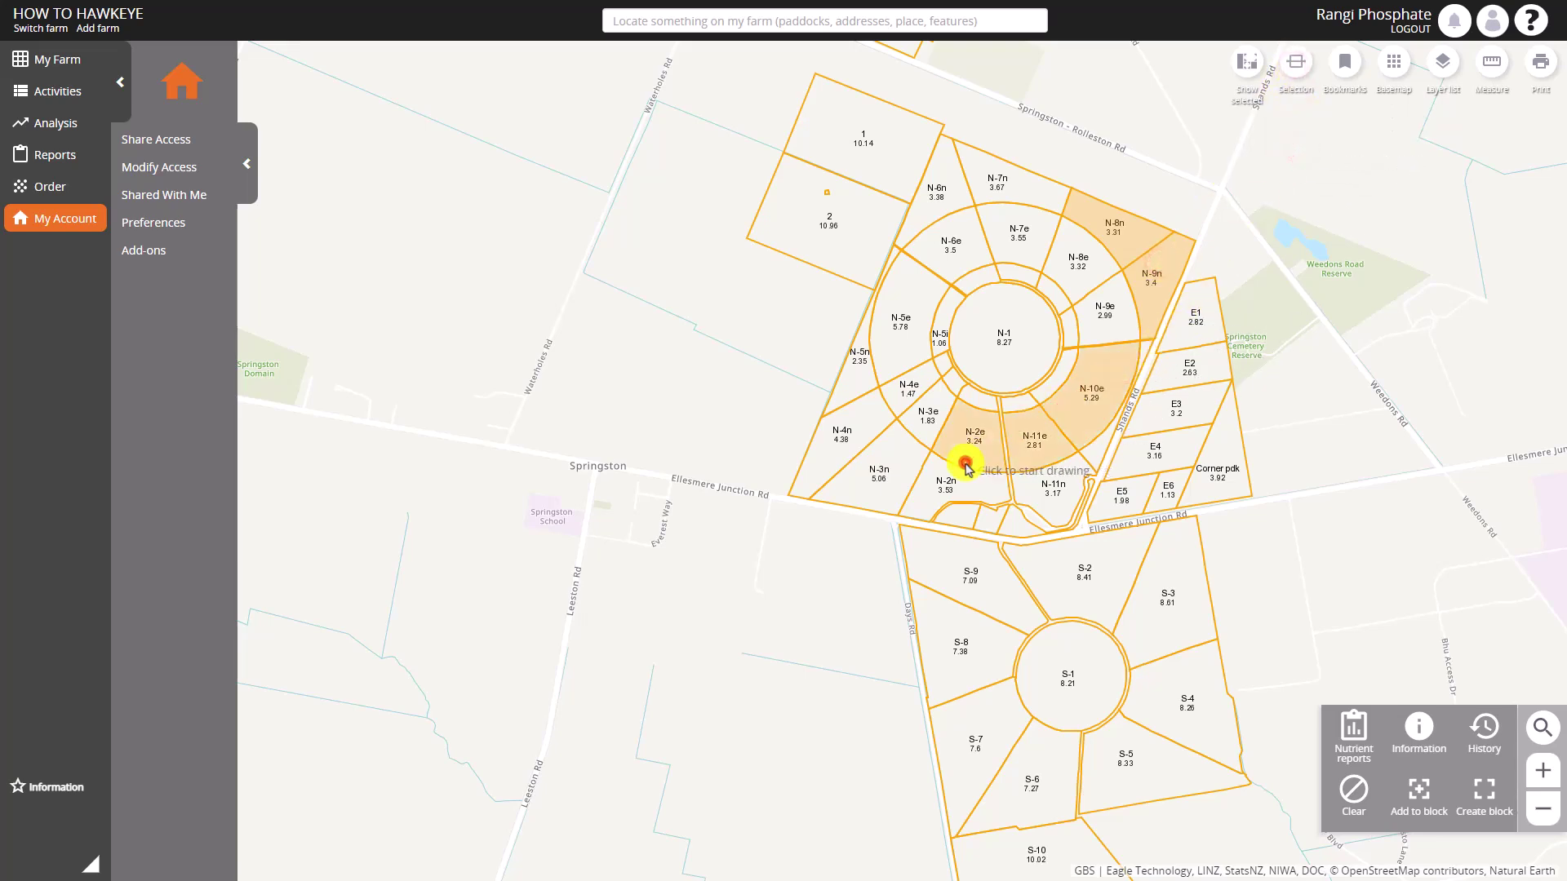
pyautogui.click(1296, 63)
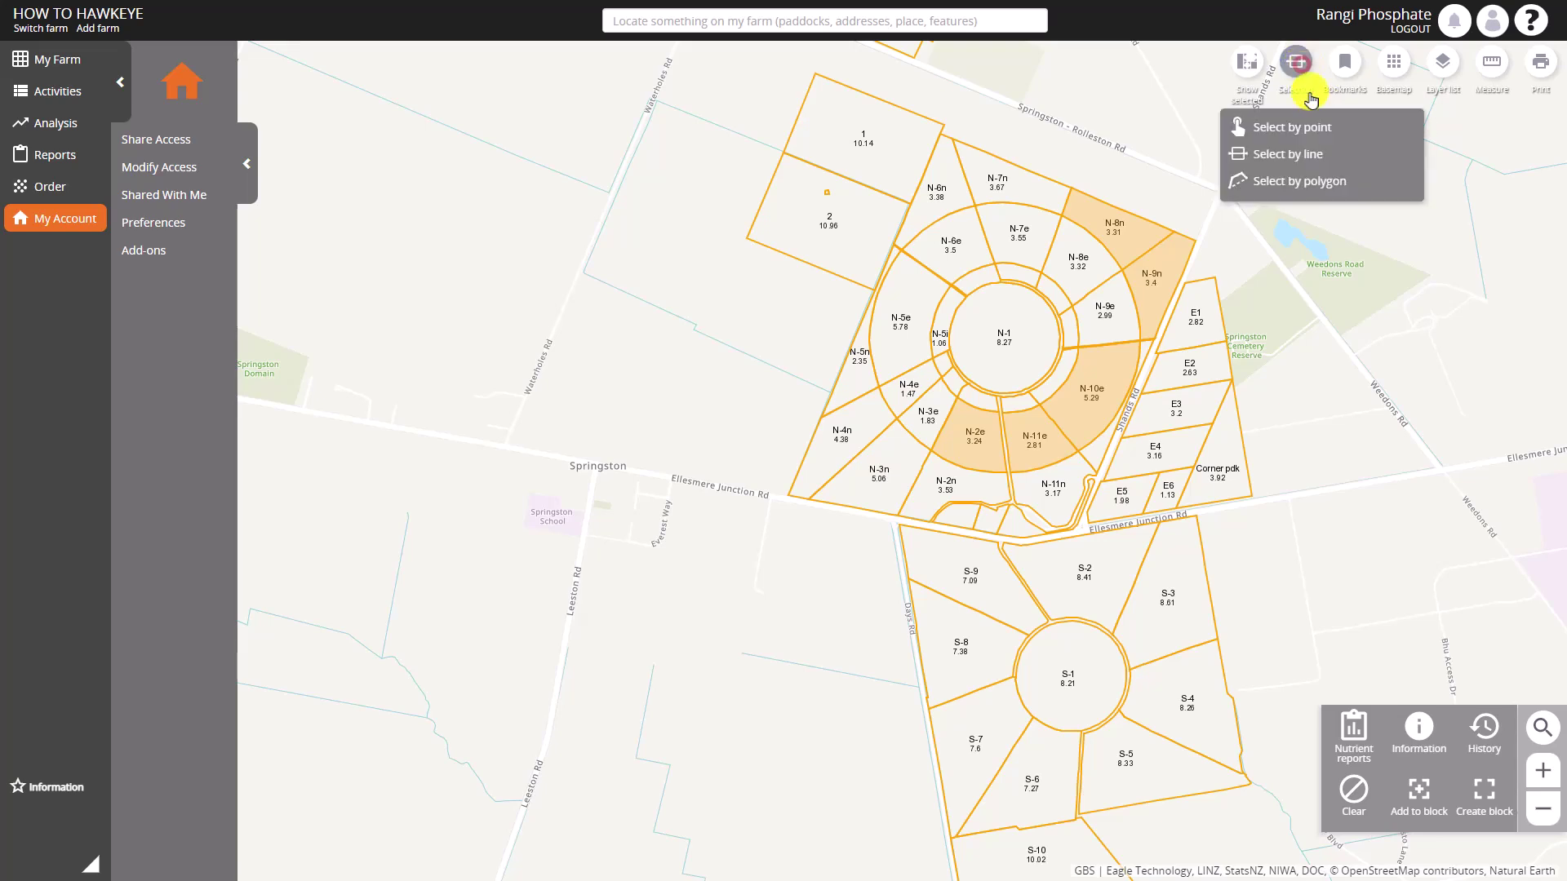
pyautogui.click(1311, 181)
pyautogui.click(1269, 370)
pyautogui.click(1049, 583)
pyautogui.click(1222, 643)
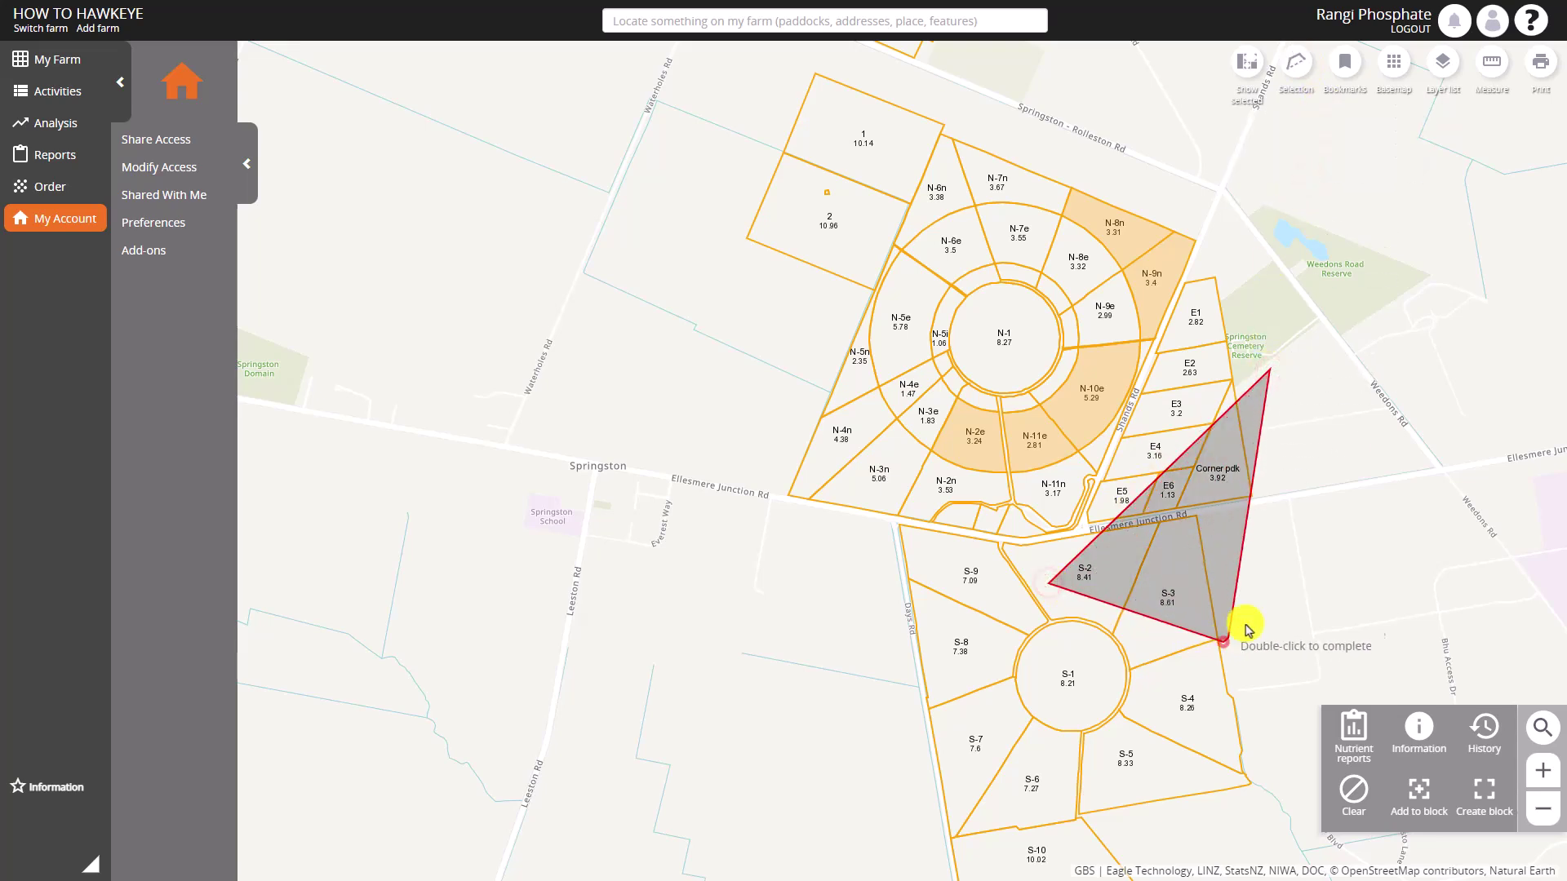
pyautogui.doubleClick(1308, 548)
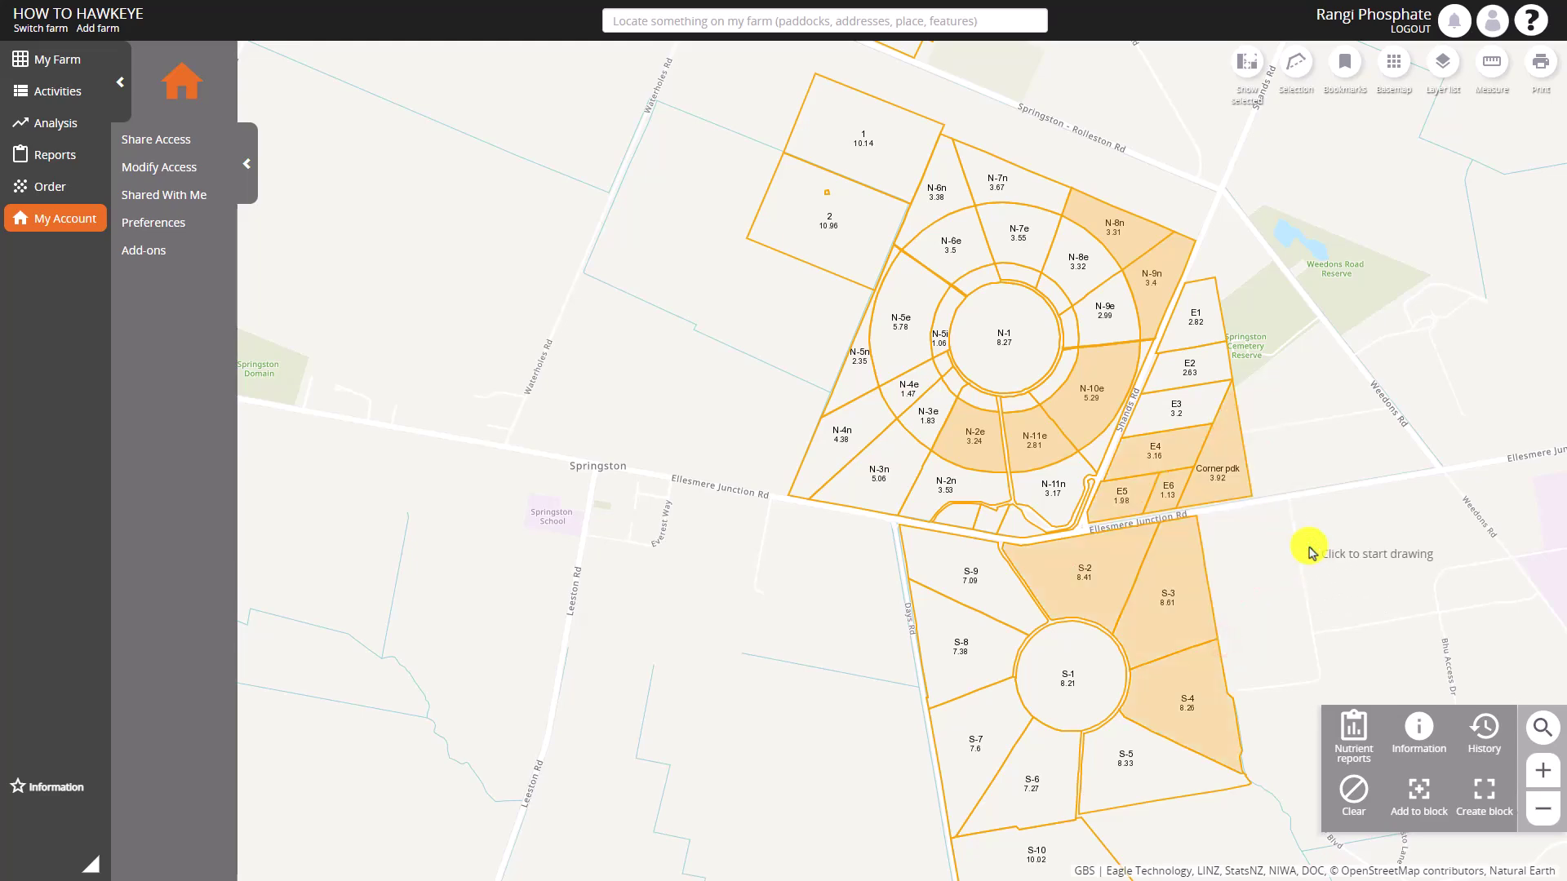
pyautogui.click(1355, 793)
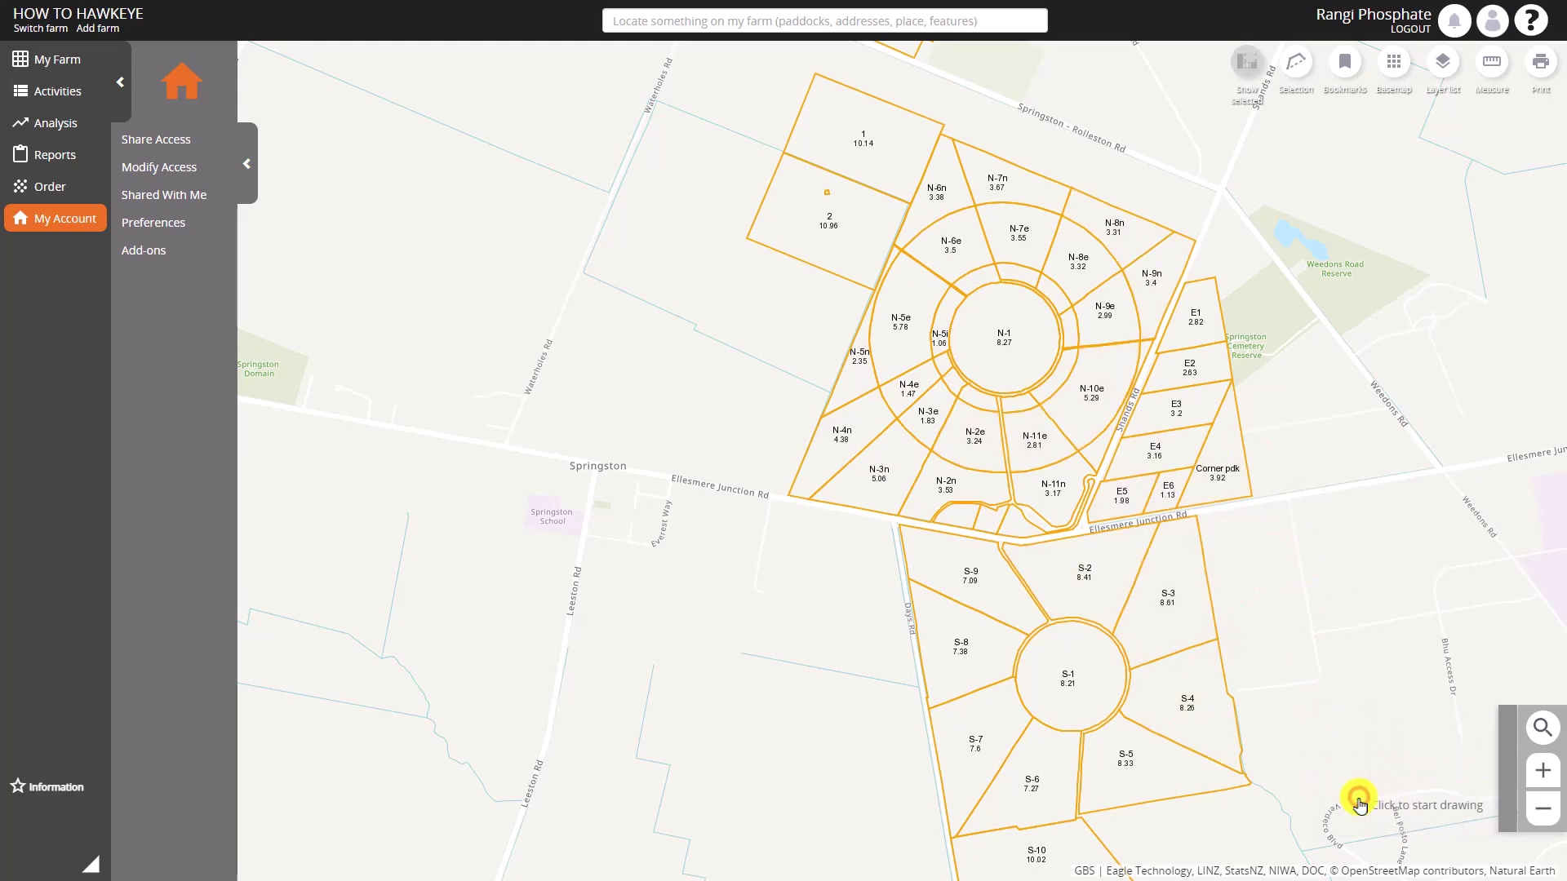
# Step: Create and save a bookmark named 'My whole farm'
pyautogui.click(1344, 67)
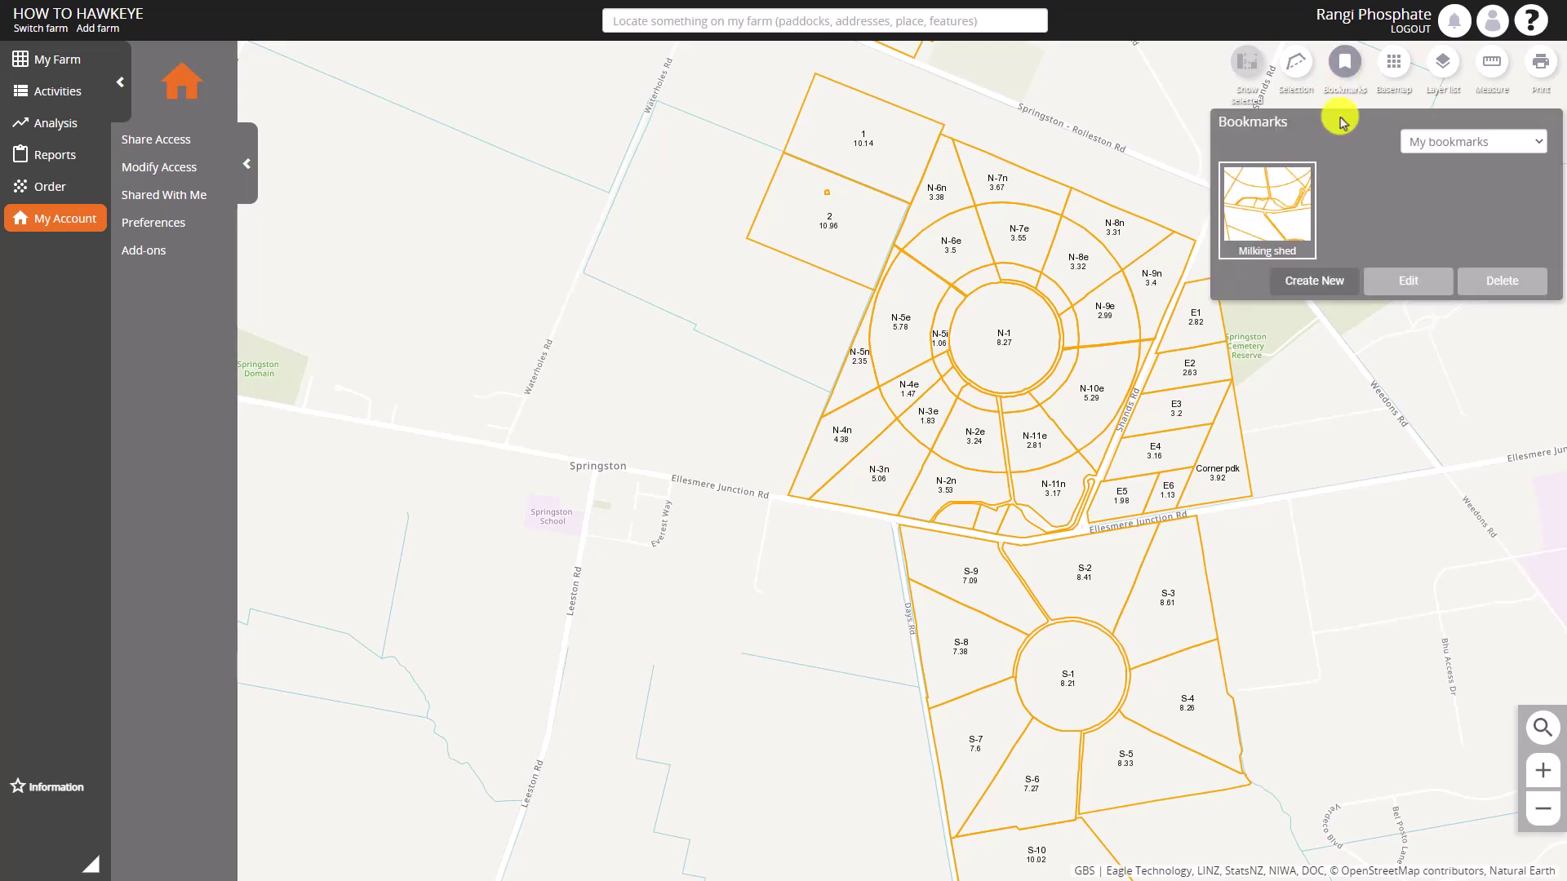
pyautogui.click(1337, 278)
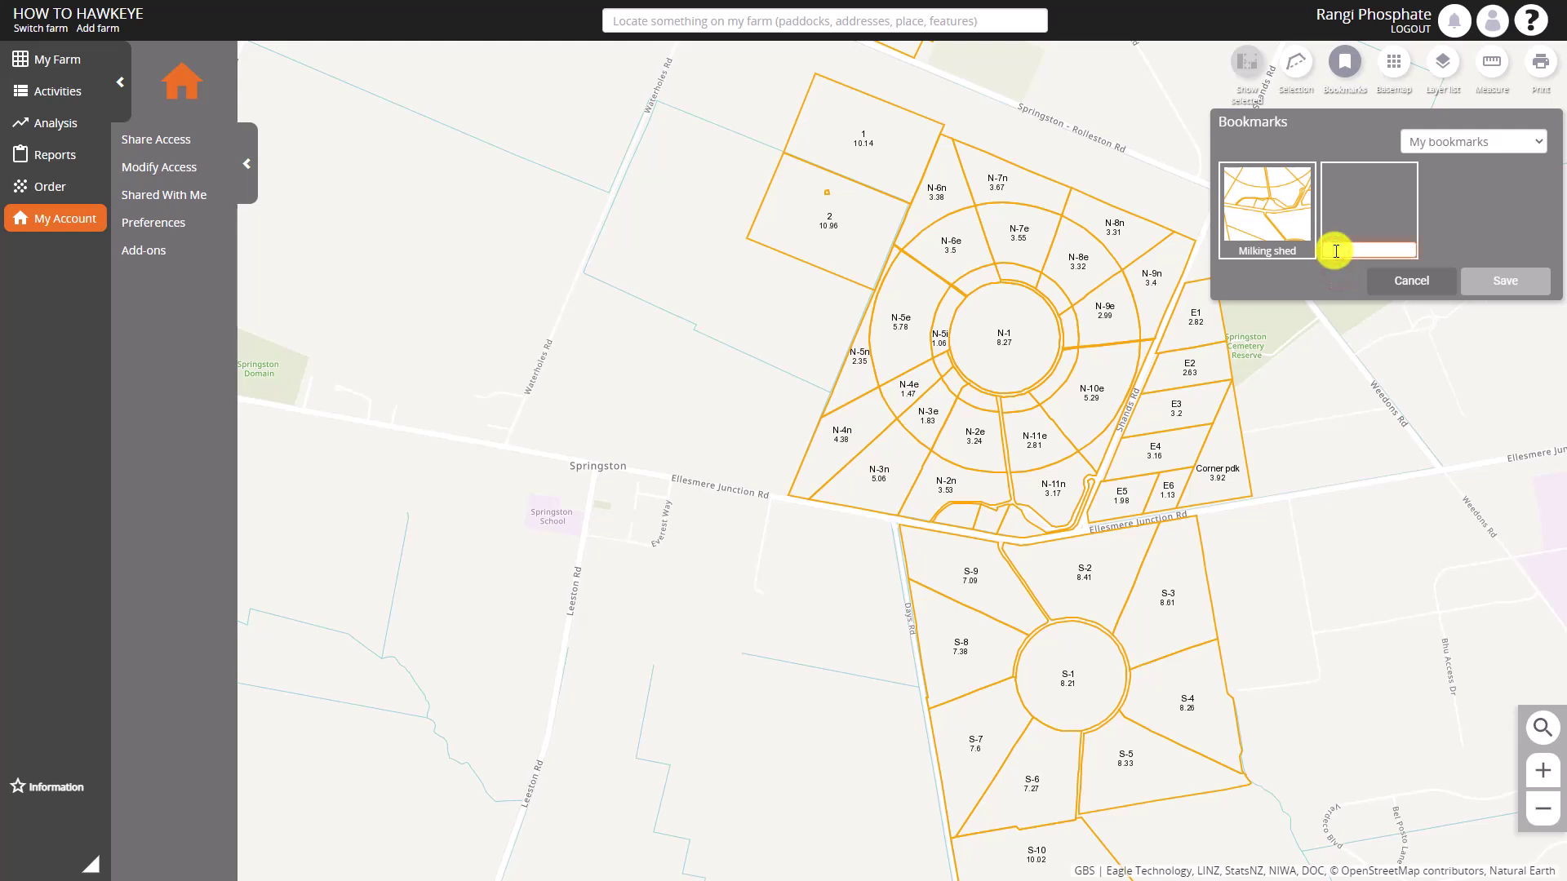
pyautogui.click(1335, 252)
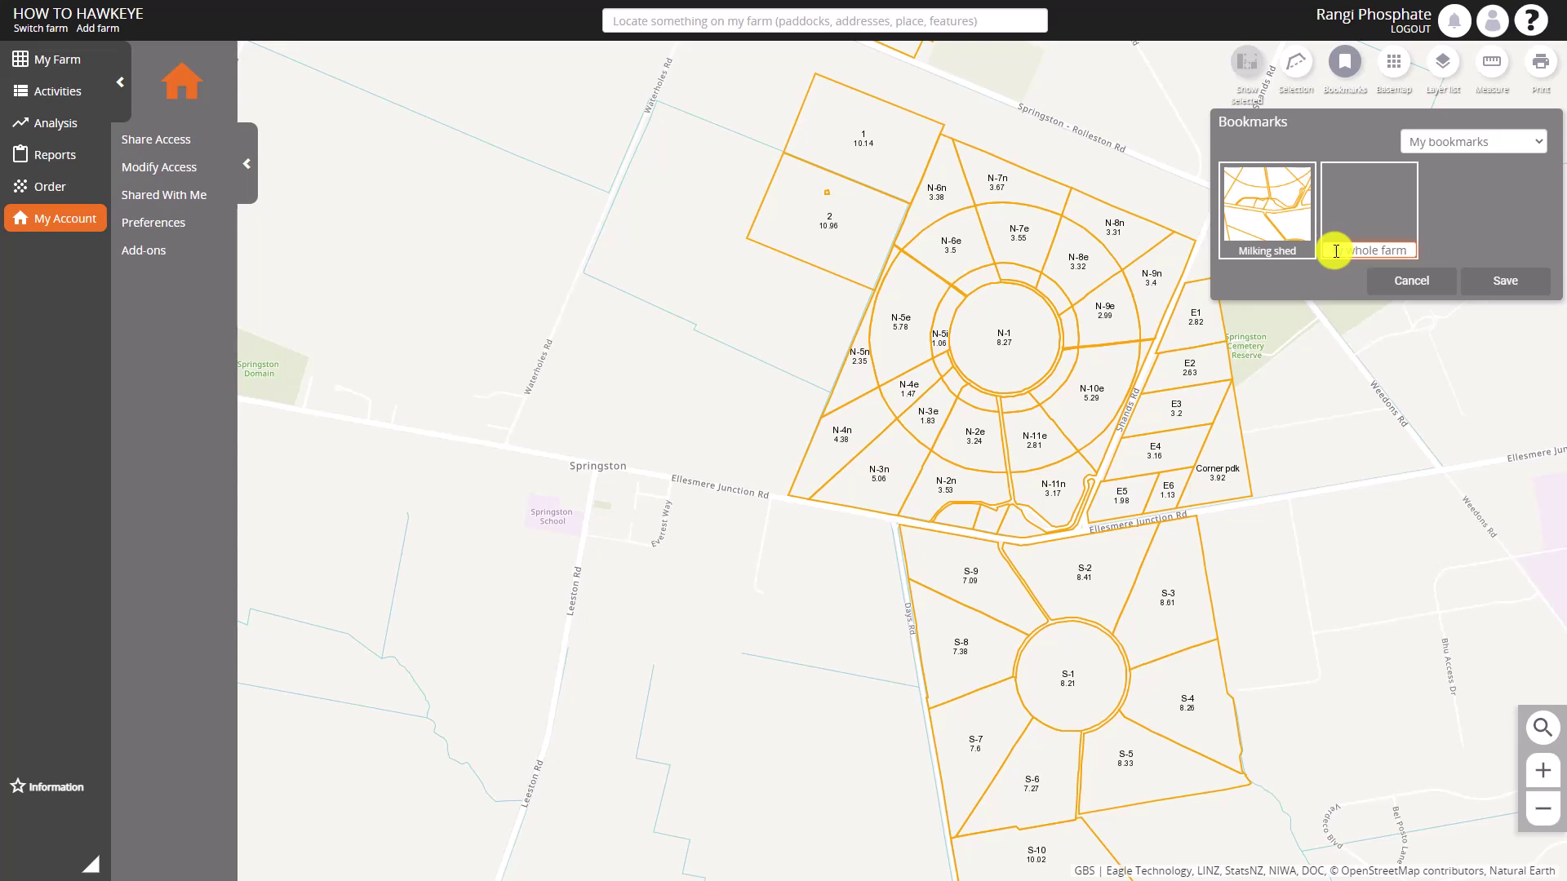
pyautogui.click(1504, 281)
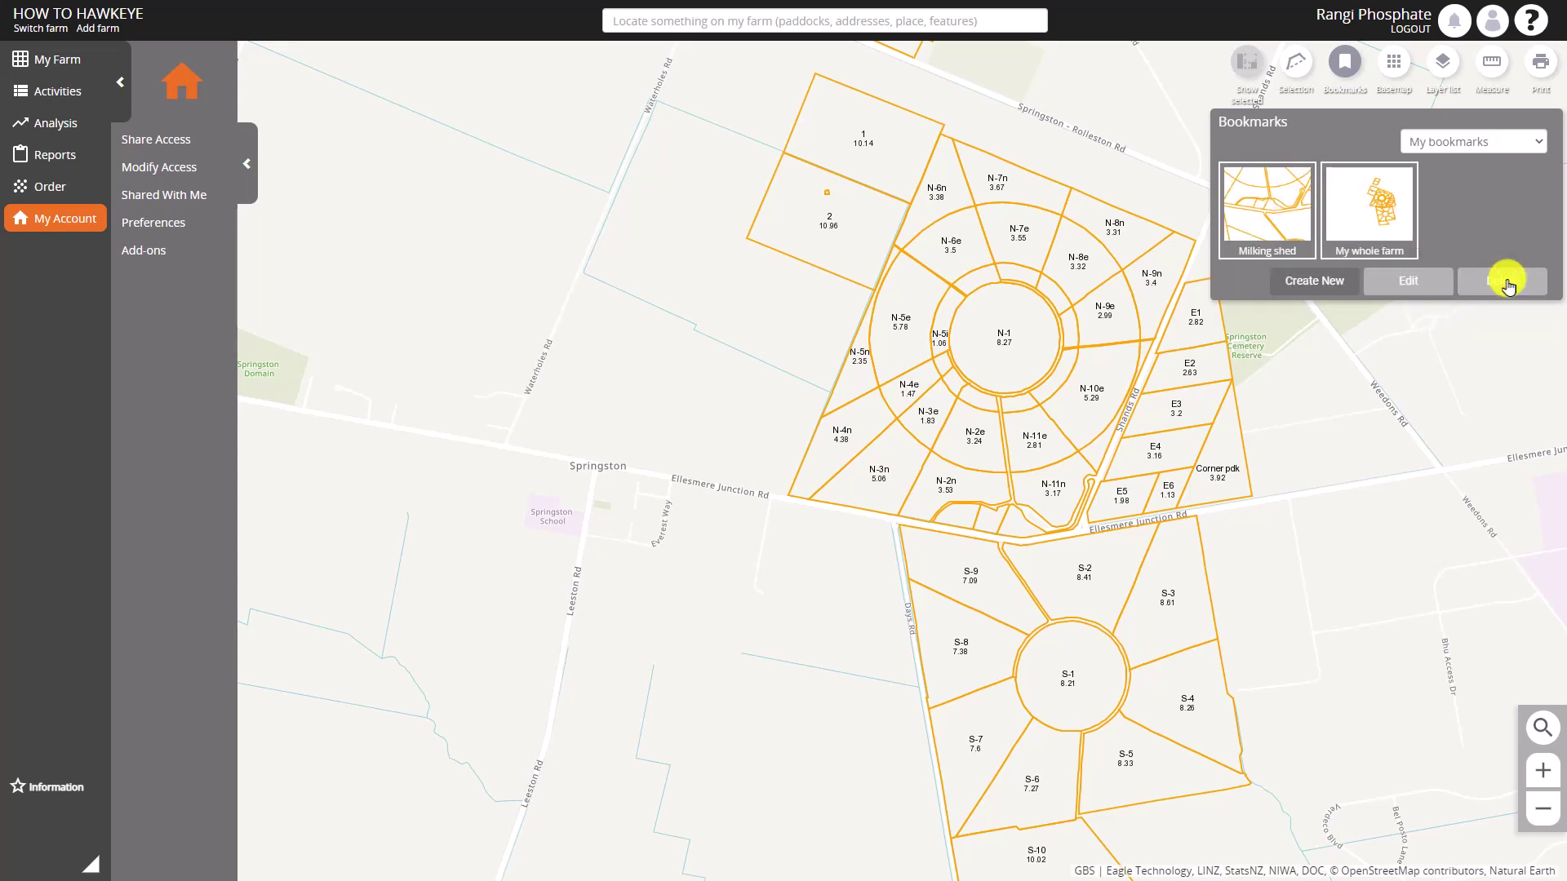
# Step: Zoom to the 'My whole farm' bookmark, then delete it
pyautogui.click(1387, 224)
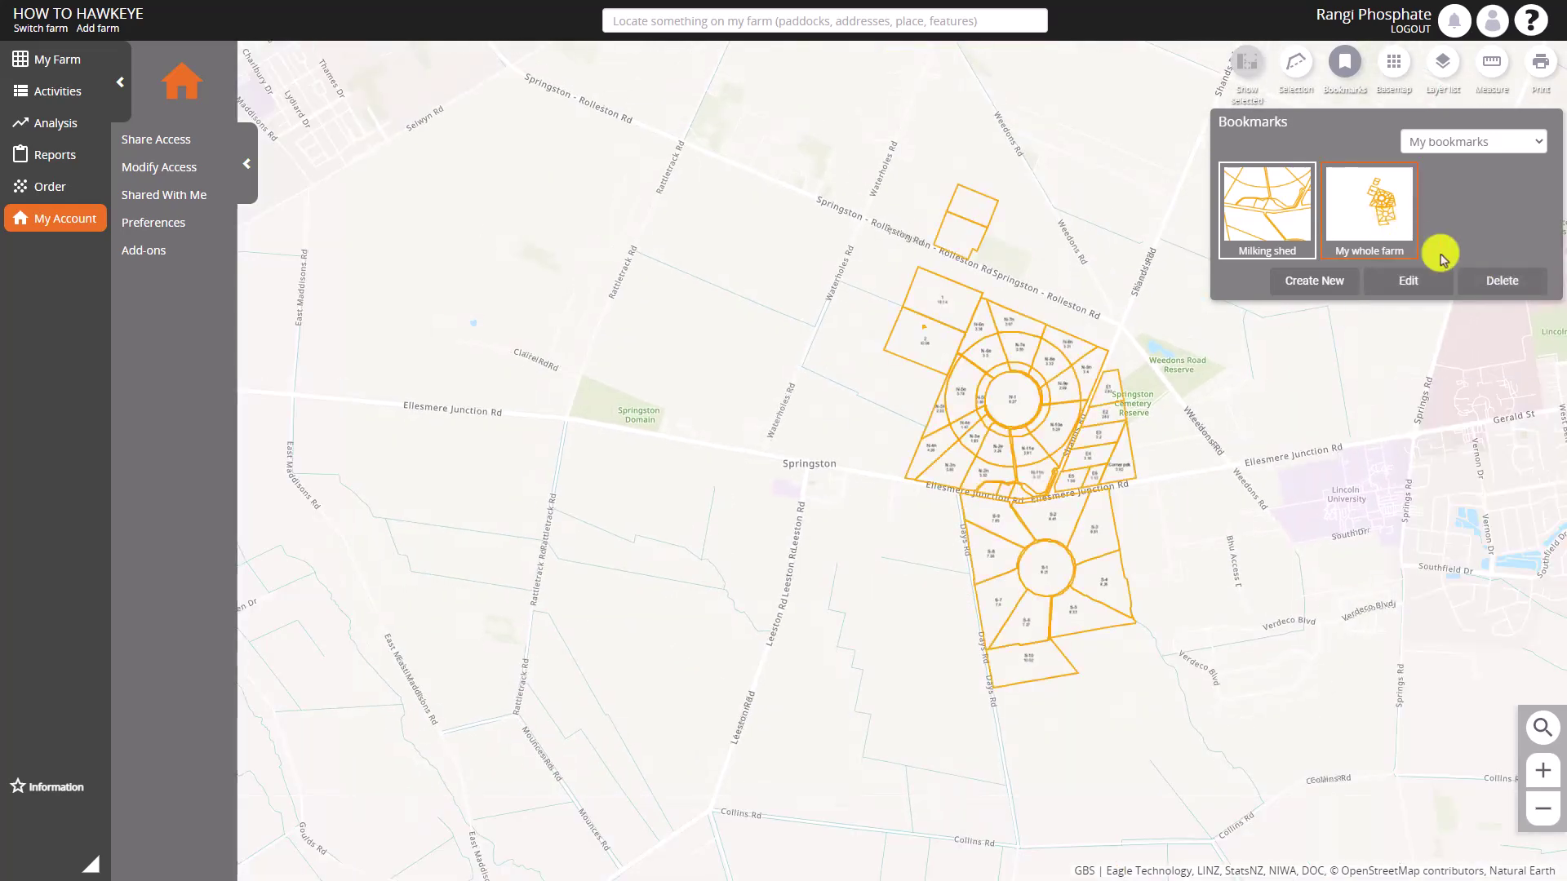
pyautogui.click(1508, 281)
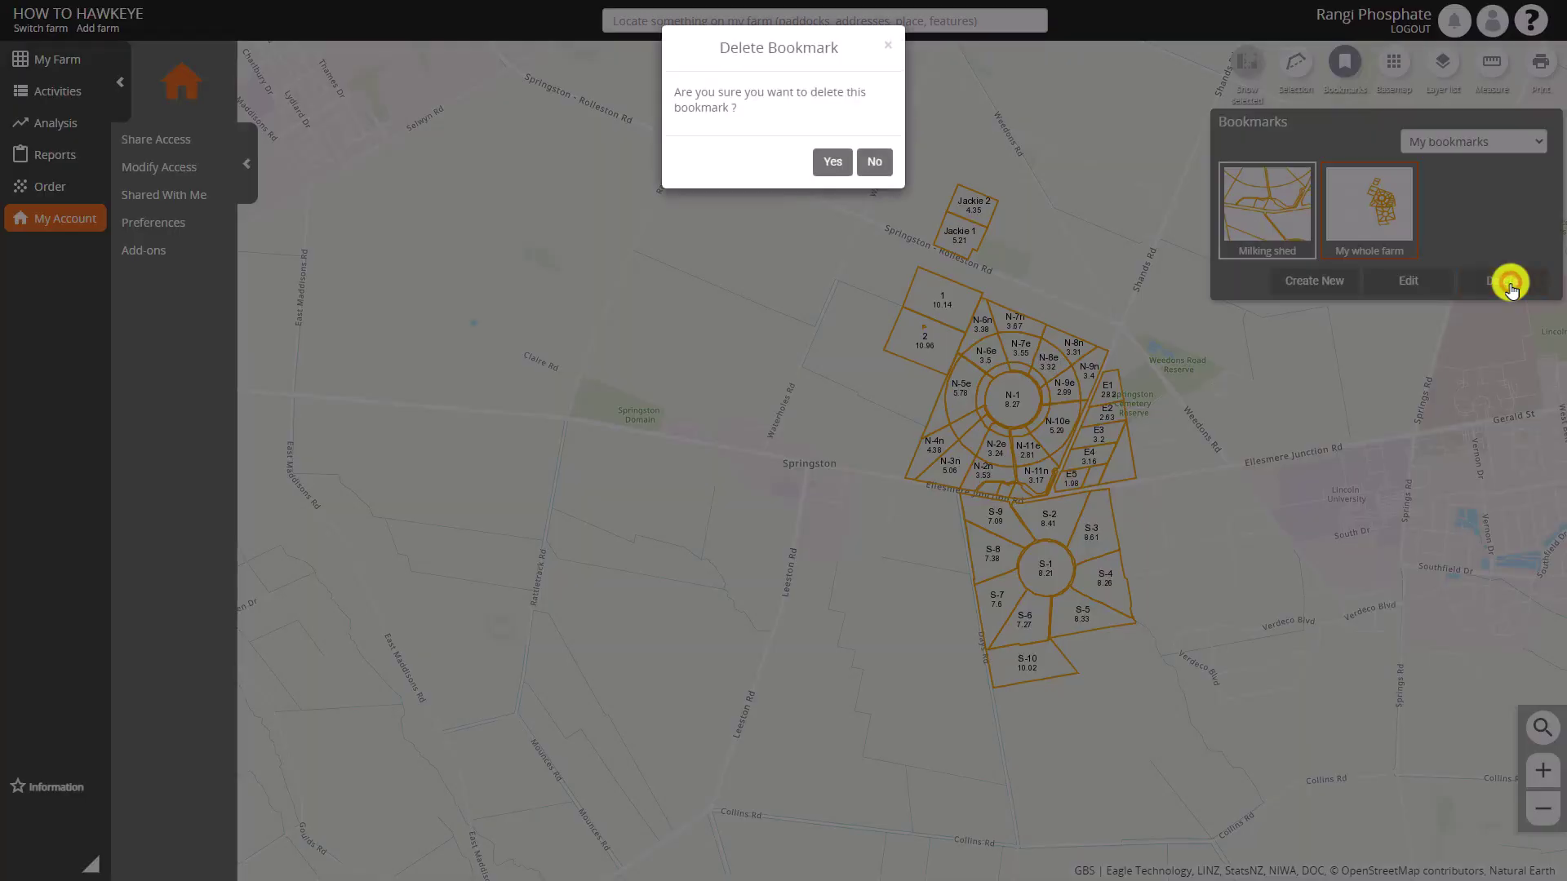
pyautogui.click(837, 162)
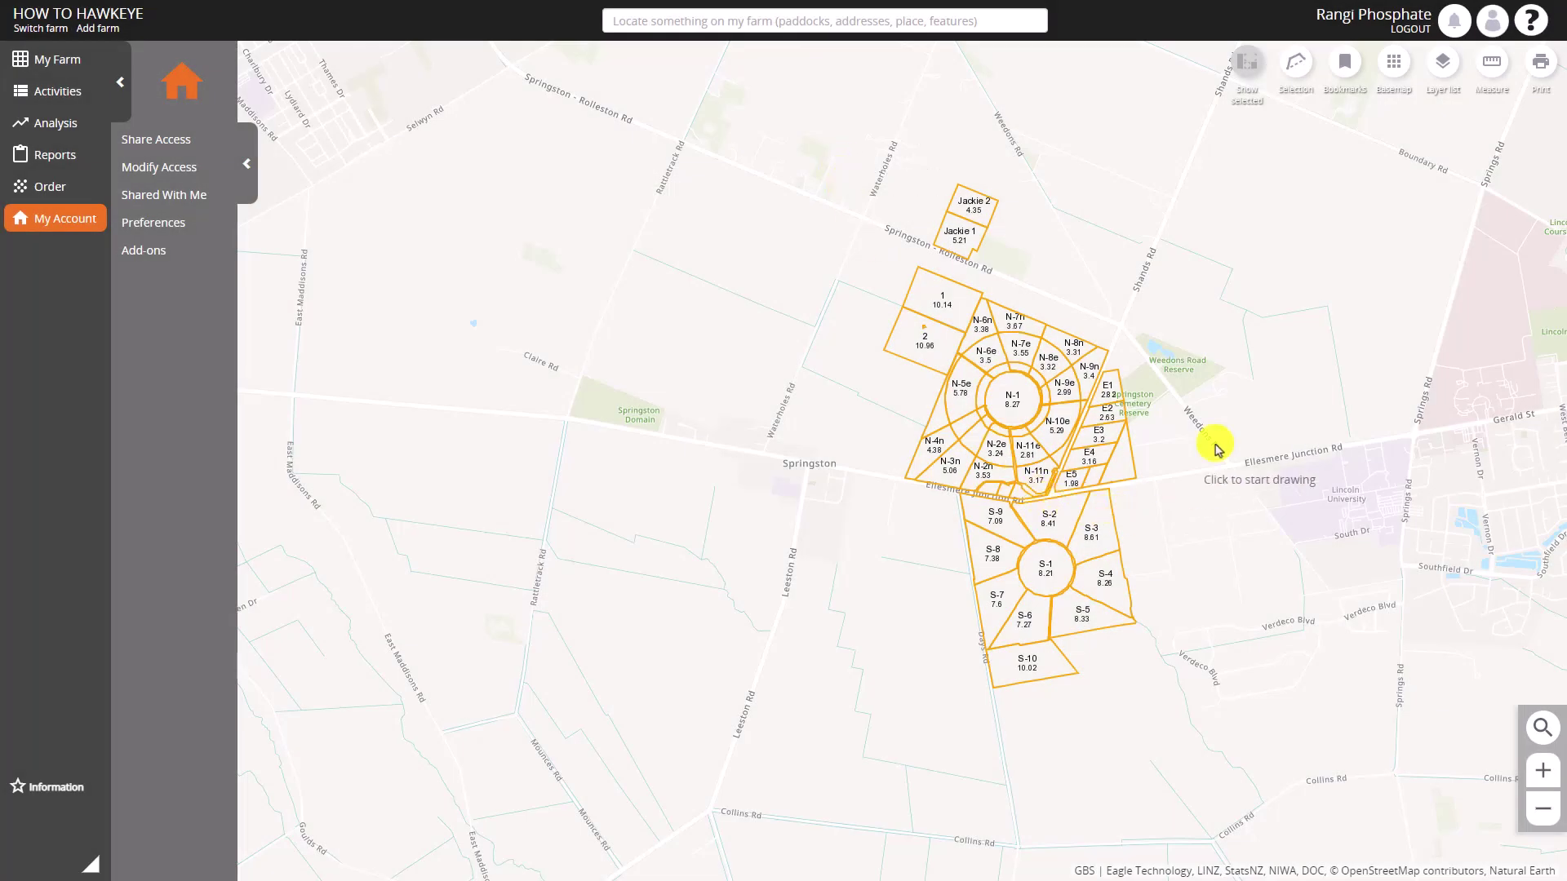
# Step: Change the basemap from Topographic to Aerial imagery
pyautogui.click(1398, 64)
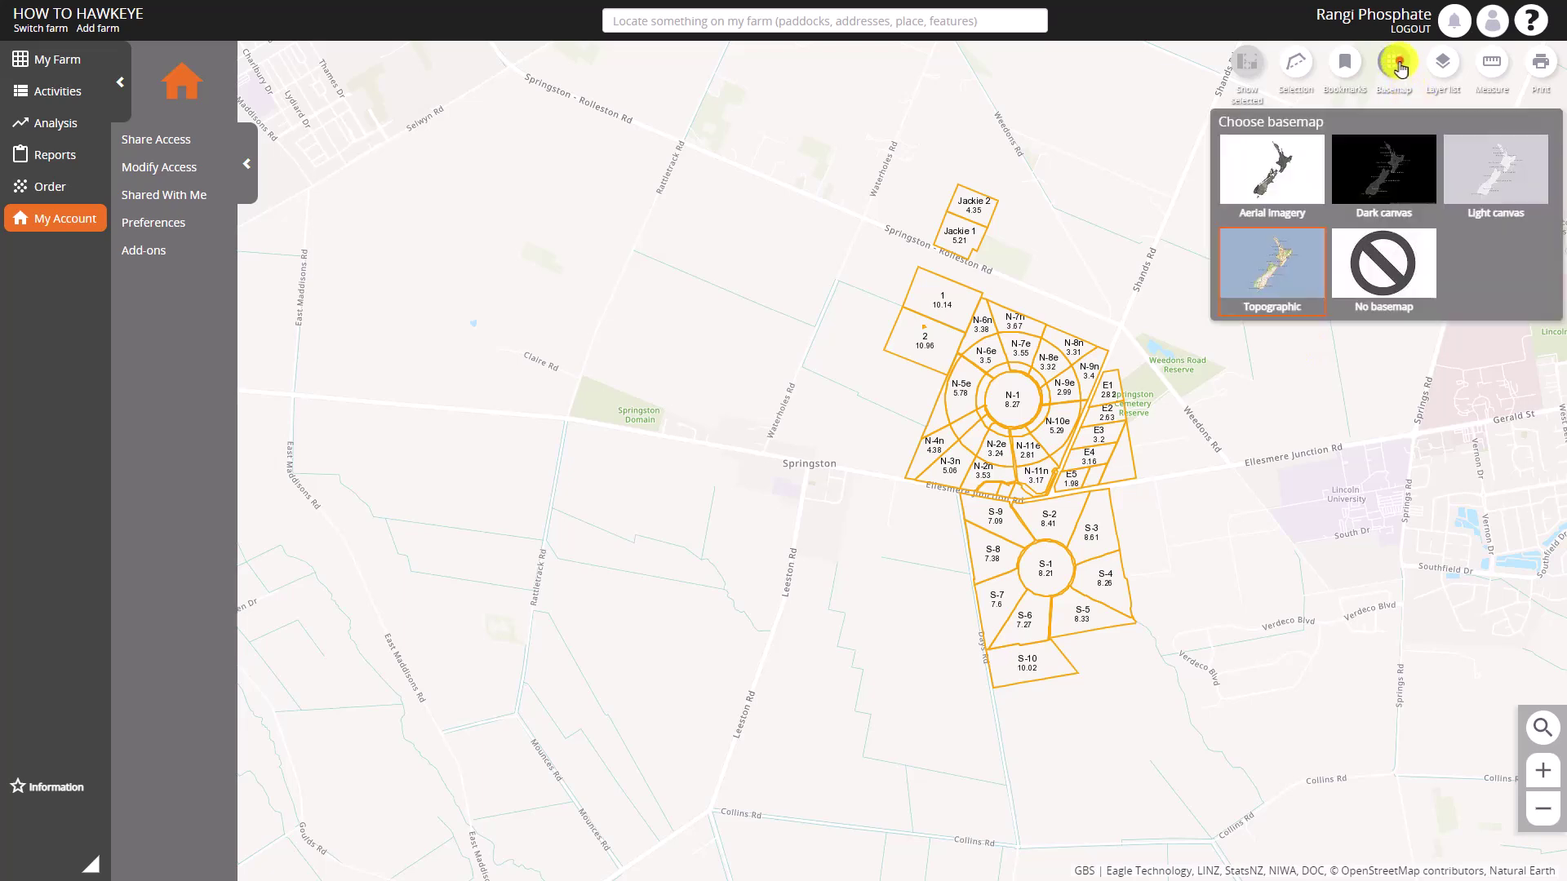
pyautogui.click(1275, 175)
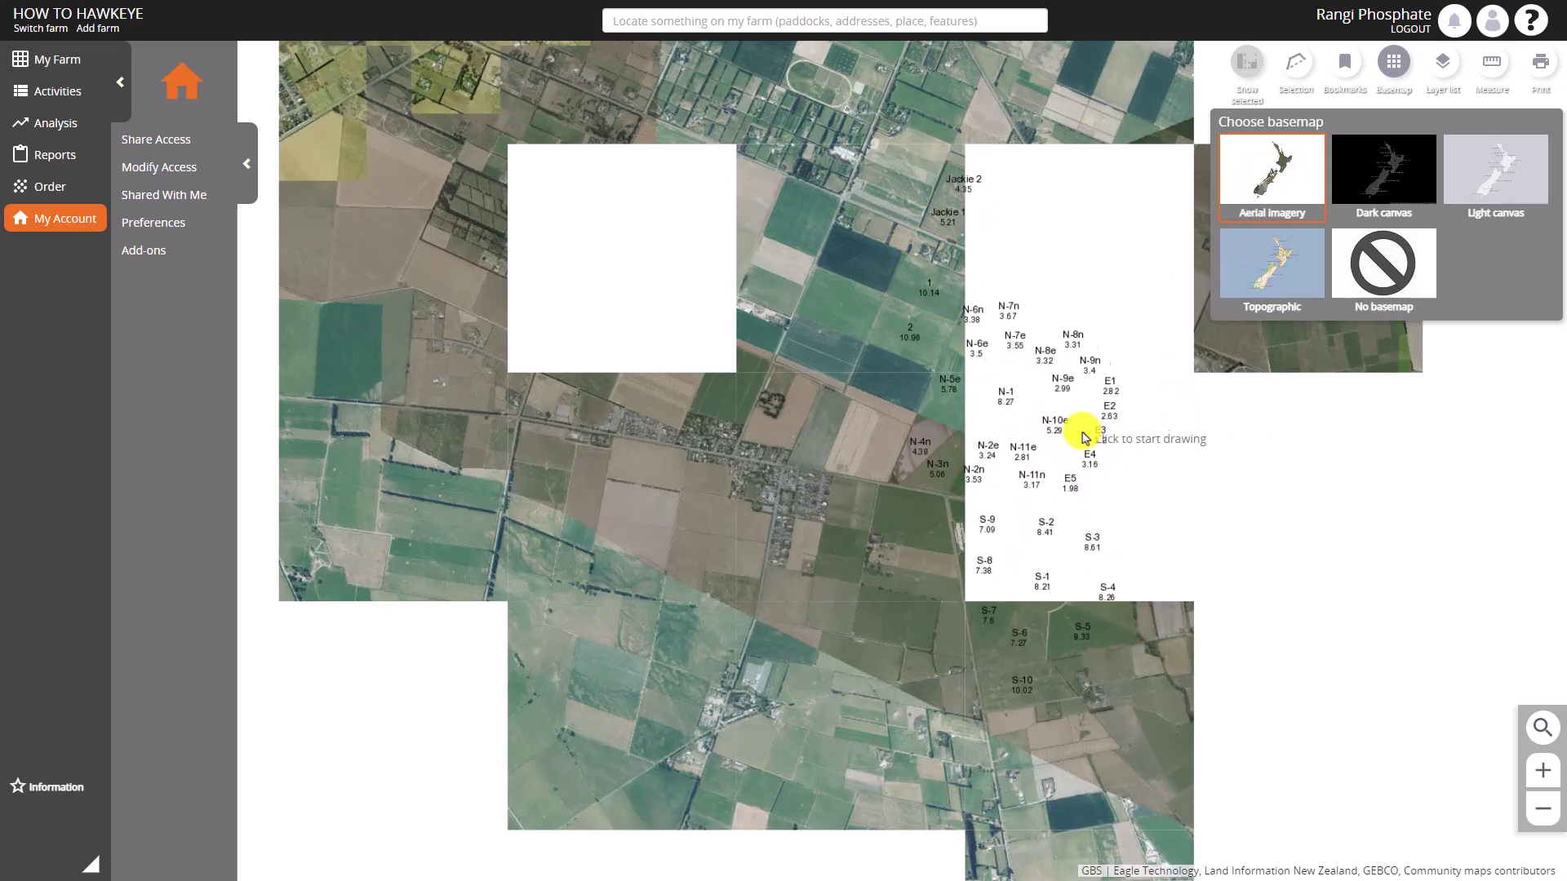
pyautogui.scroll(5, 1085, 438)
# Step: Zoom in on the tree belt beside paddock N-6n
pyautogui.moveTo(727, 308); pyautogui.dragTo(898, 732)
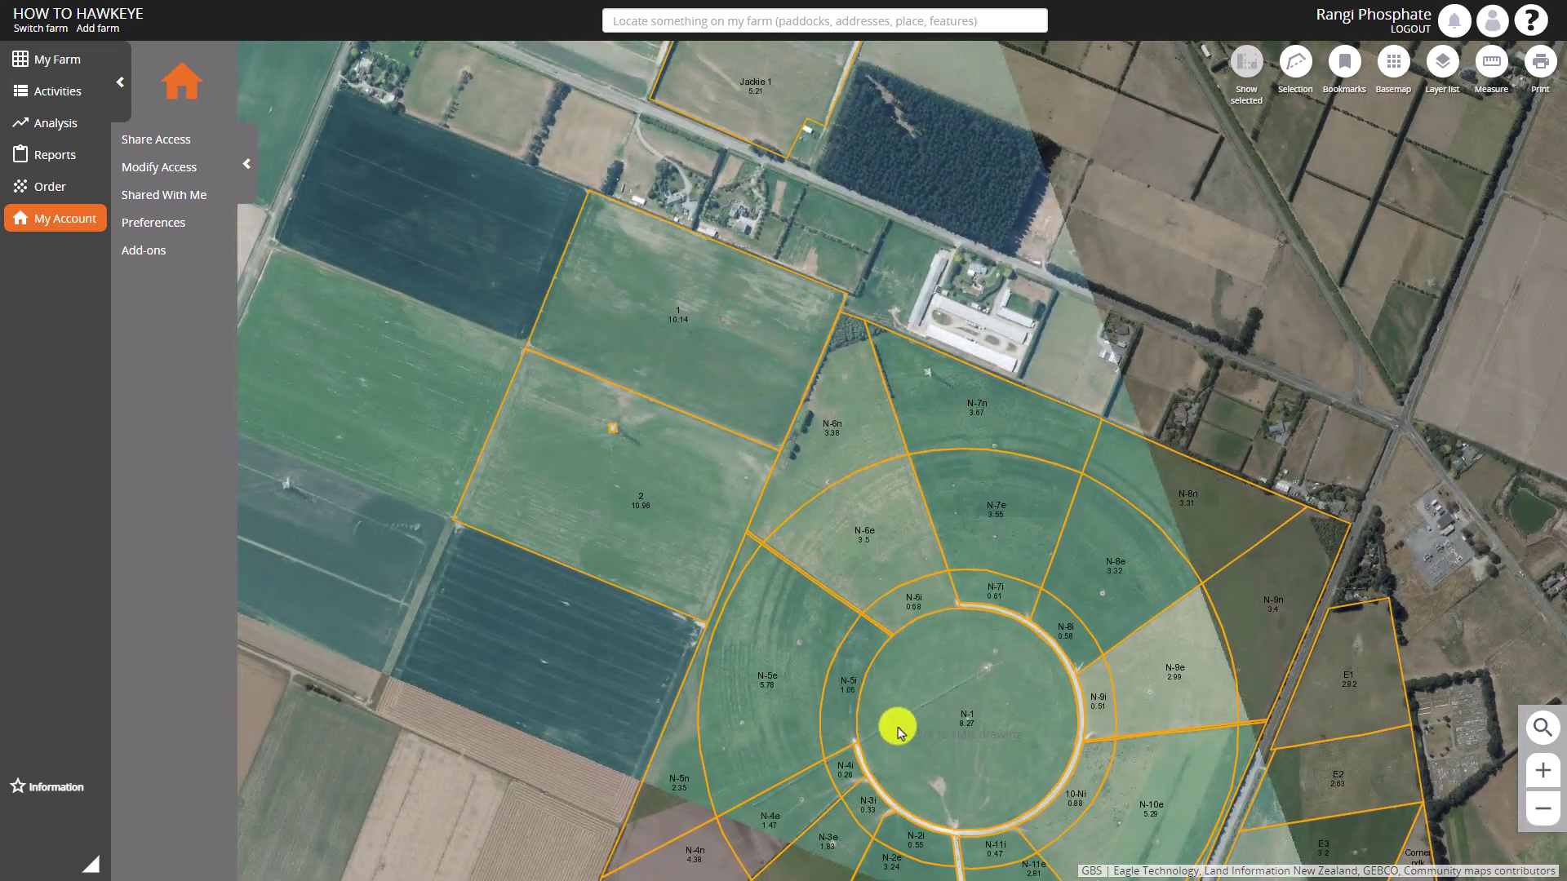
pyautogui.scroll(2, 979, 461)
pyautogui.scroll(1, 979, 459)
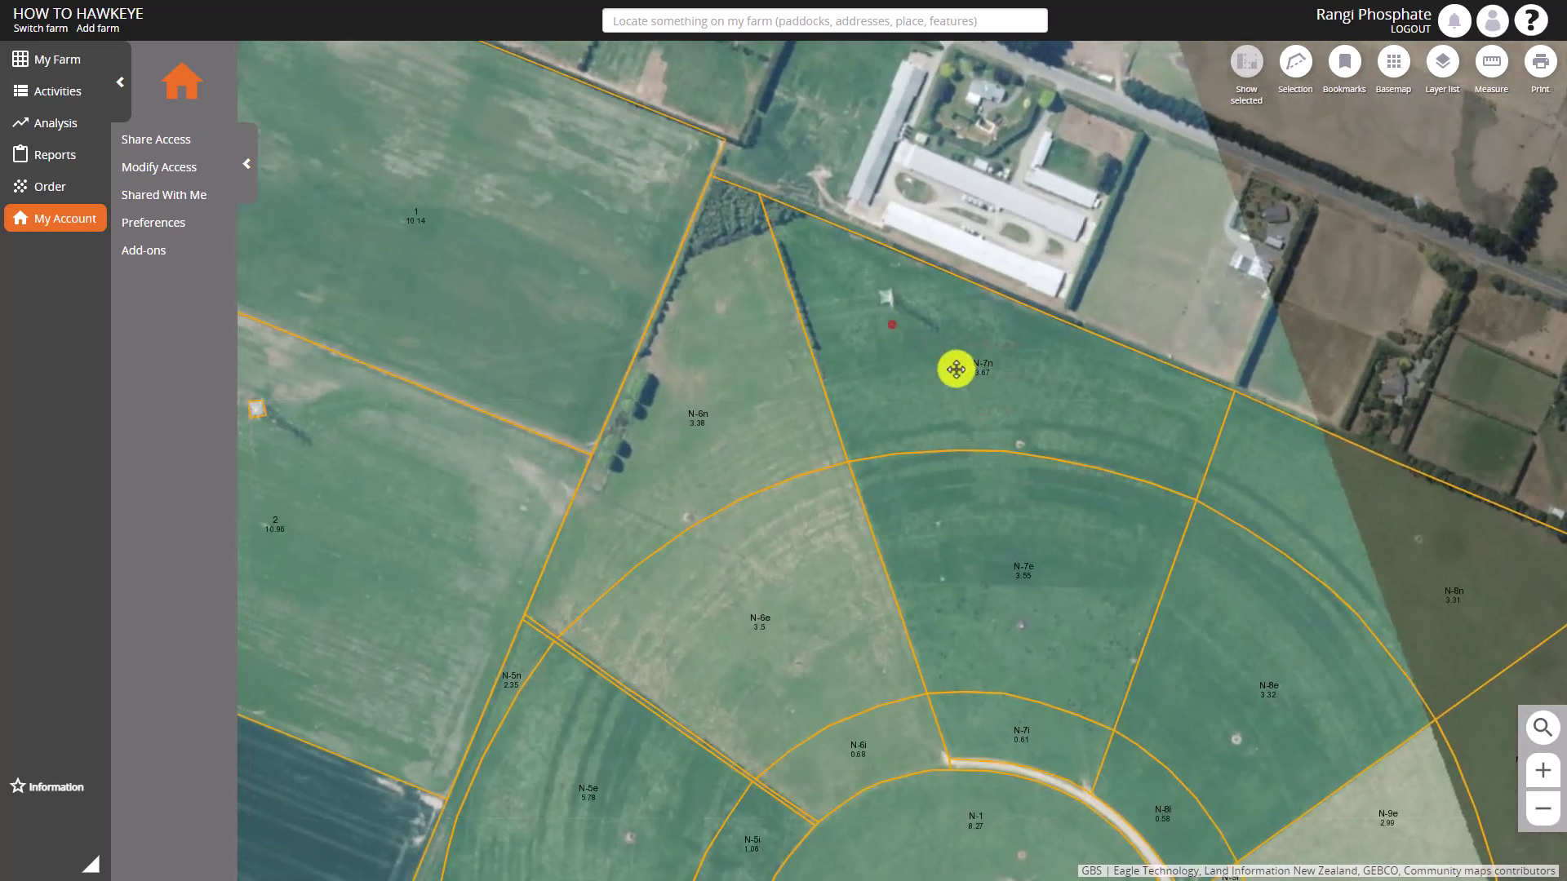
pyautogui.moveTo(955, 364); pyautogui.dragTo(1056, 438)
pyautogui.scroll(1, 843, 340)
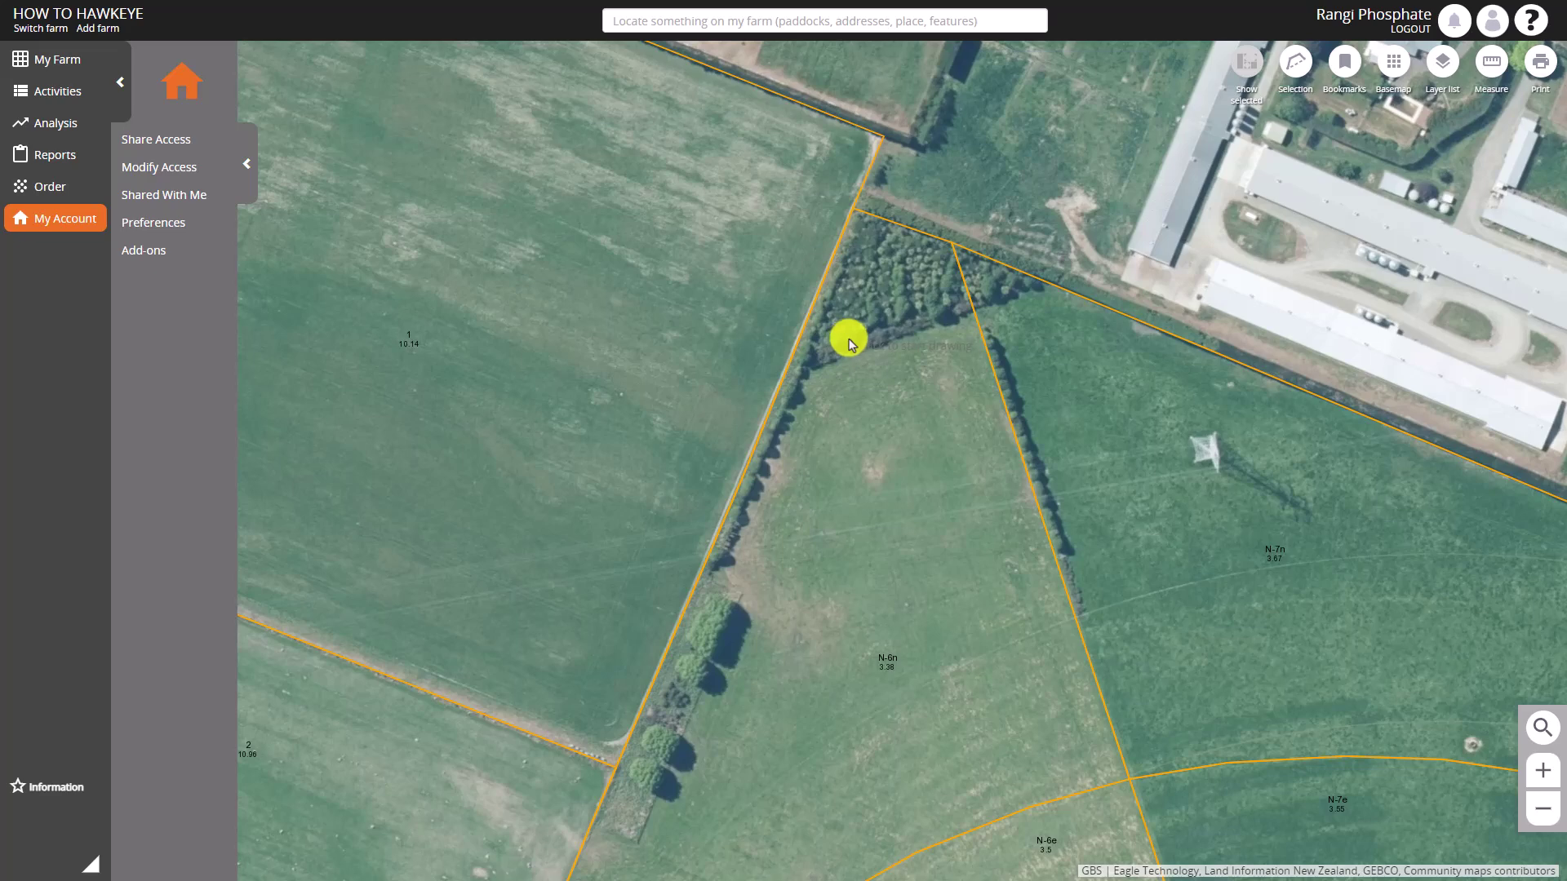
# Step: Compare Dark canvas, Light canvas and No basemap, then return to the Topographic basemap
pyautogui.click(1392, 61)
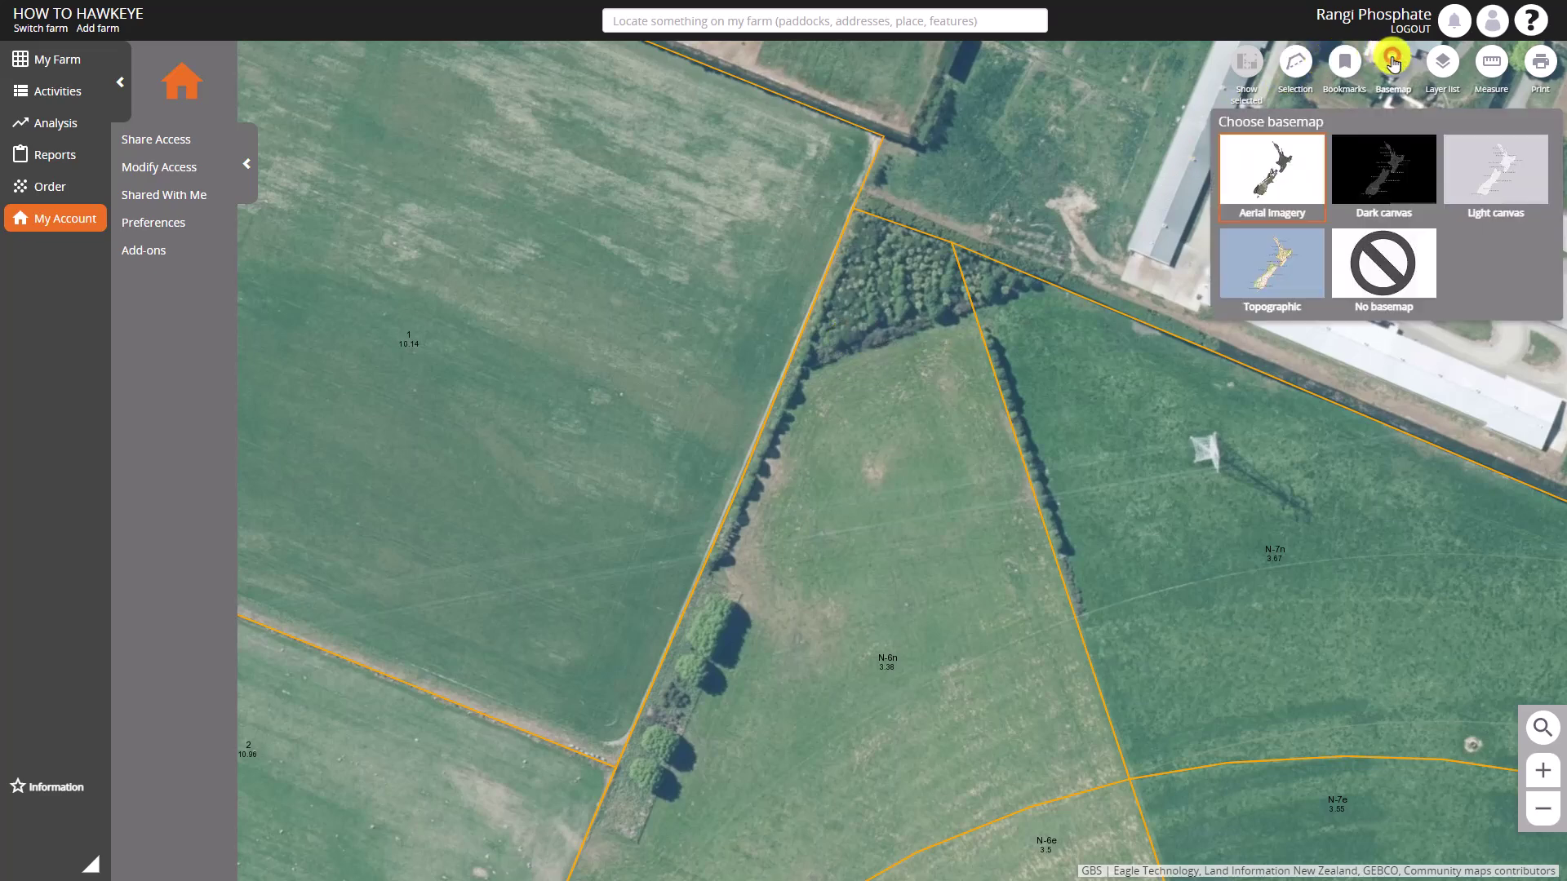
pyautogui.click(1394, 160)
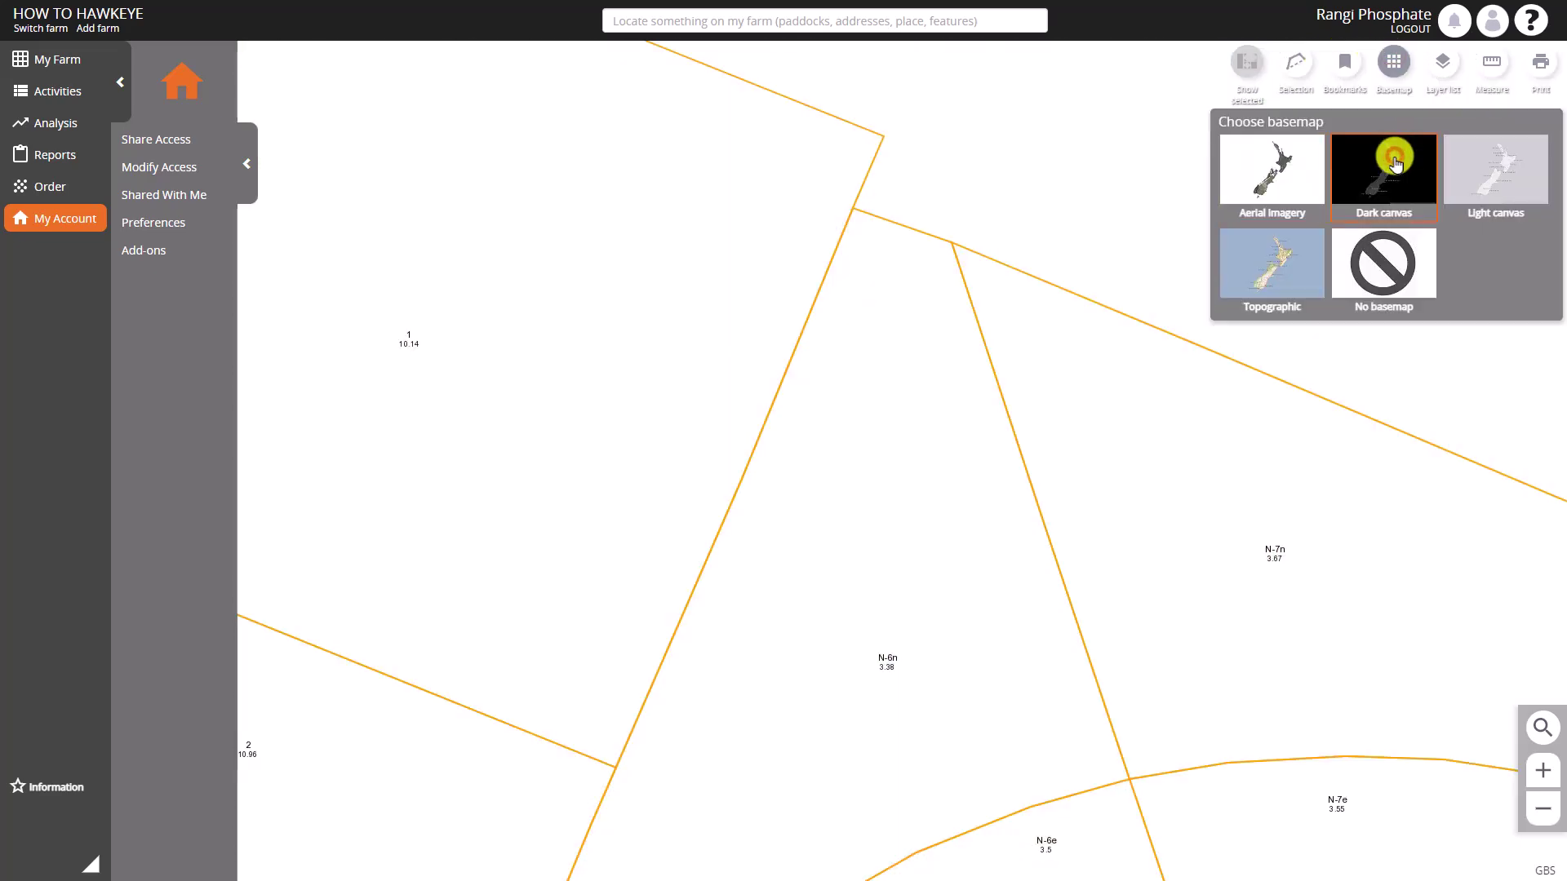
pyautogui.scroll(-2, 851, 320)
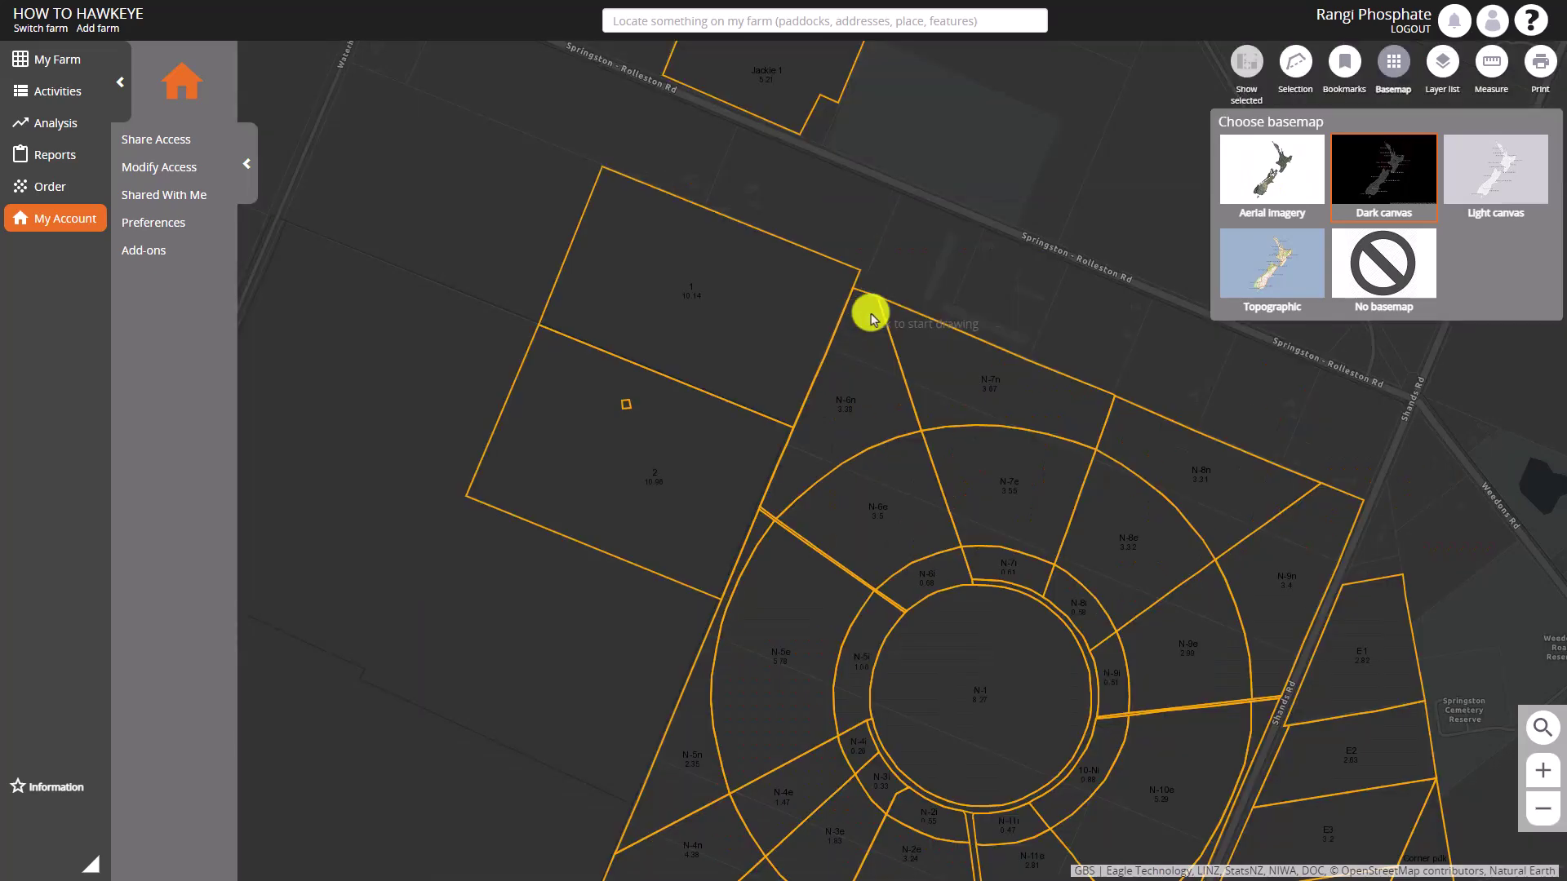
pyautogui.click(1483, 172)
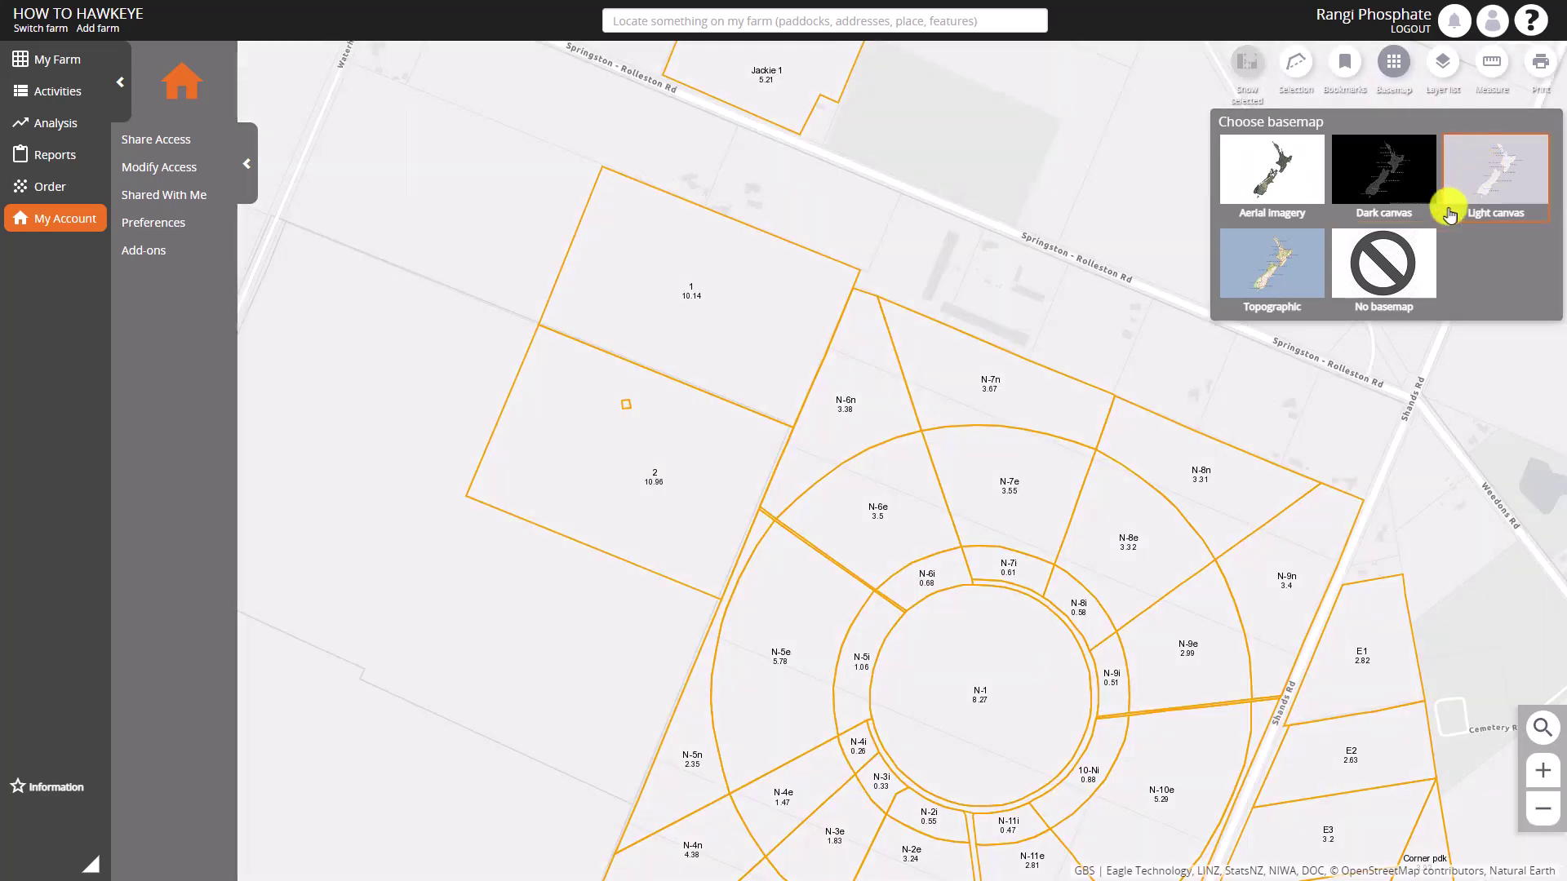
pyautogui.click(1406, 261)
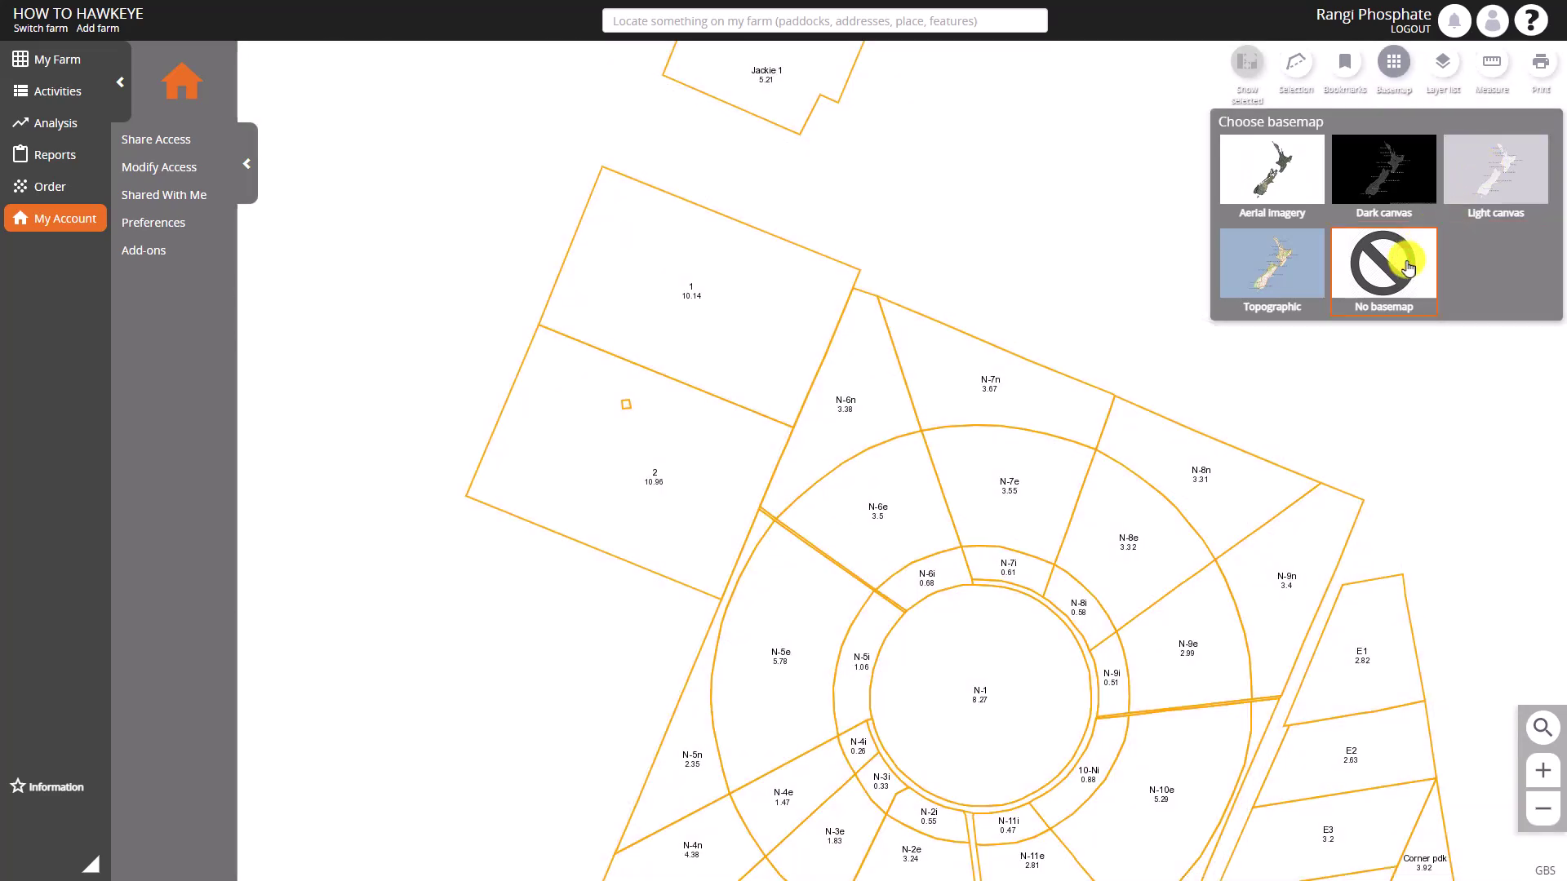
pyautogui.click(1289, 271)
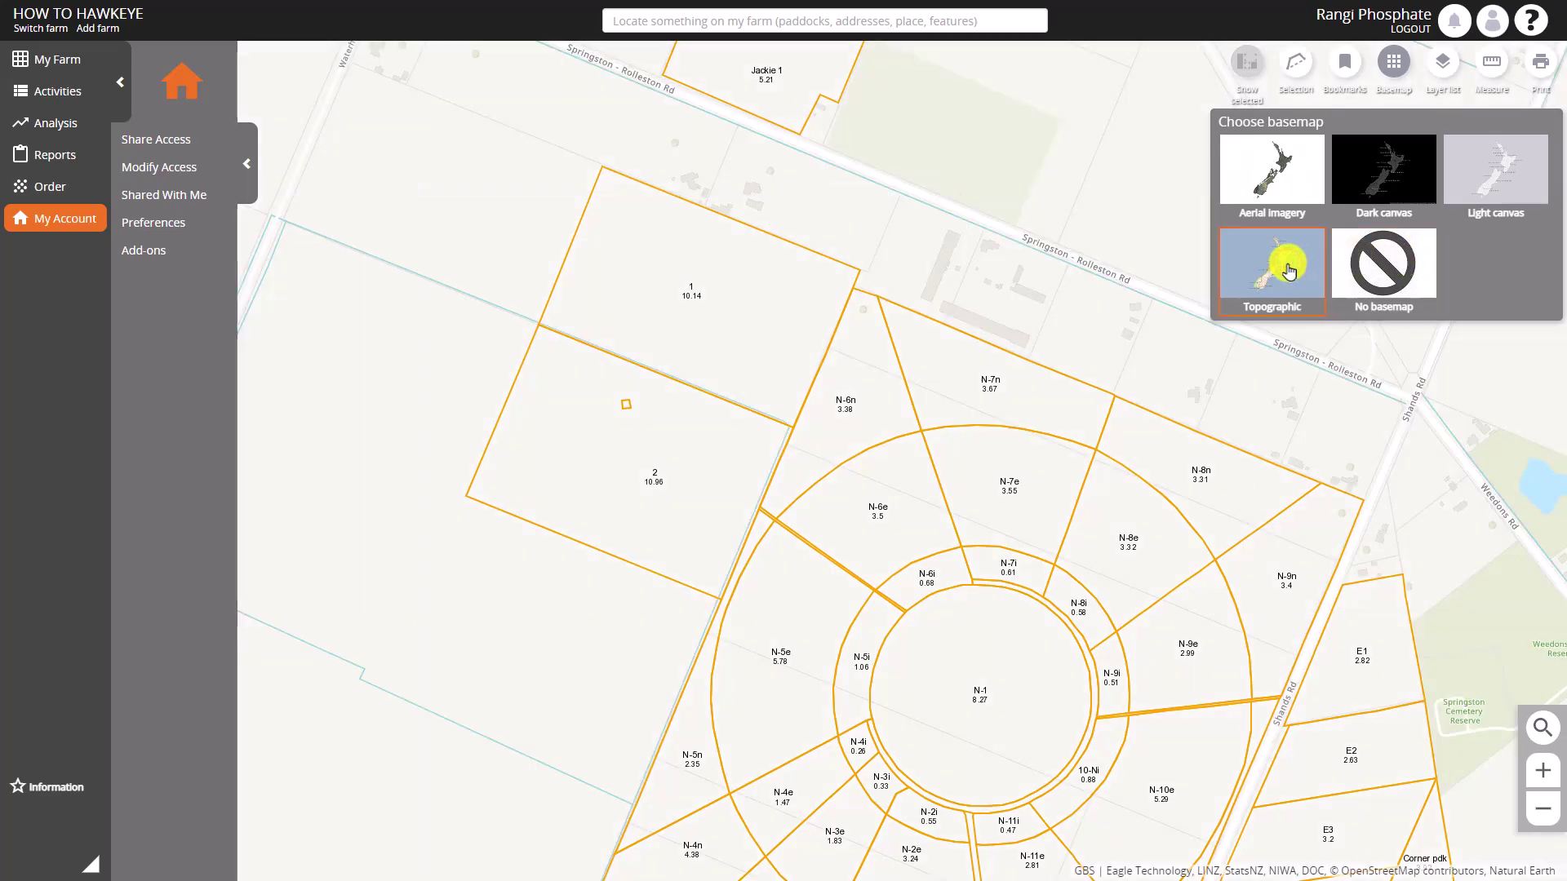
pyautogui.scroll(-4, 881, 448)
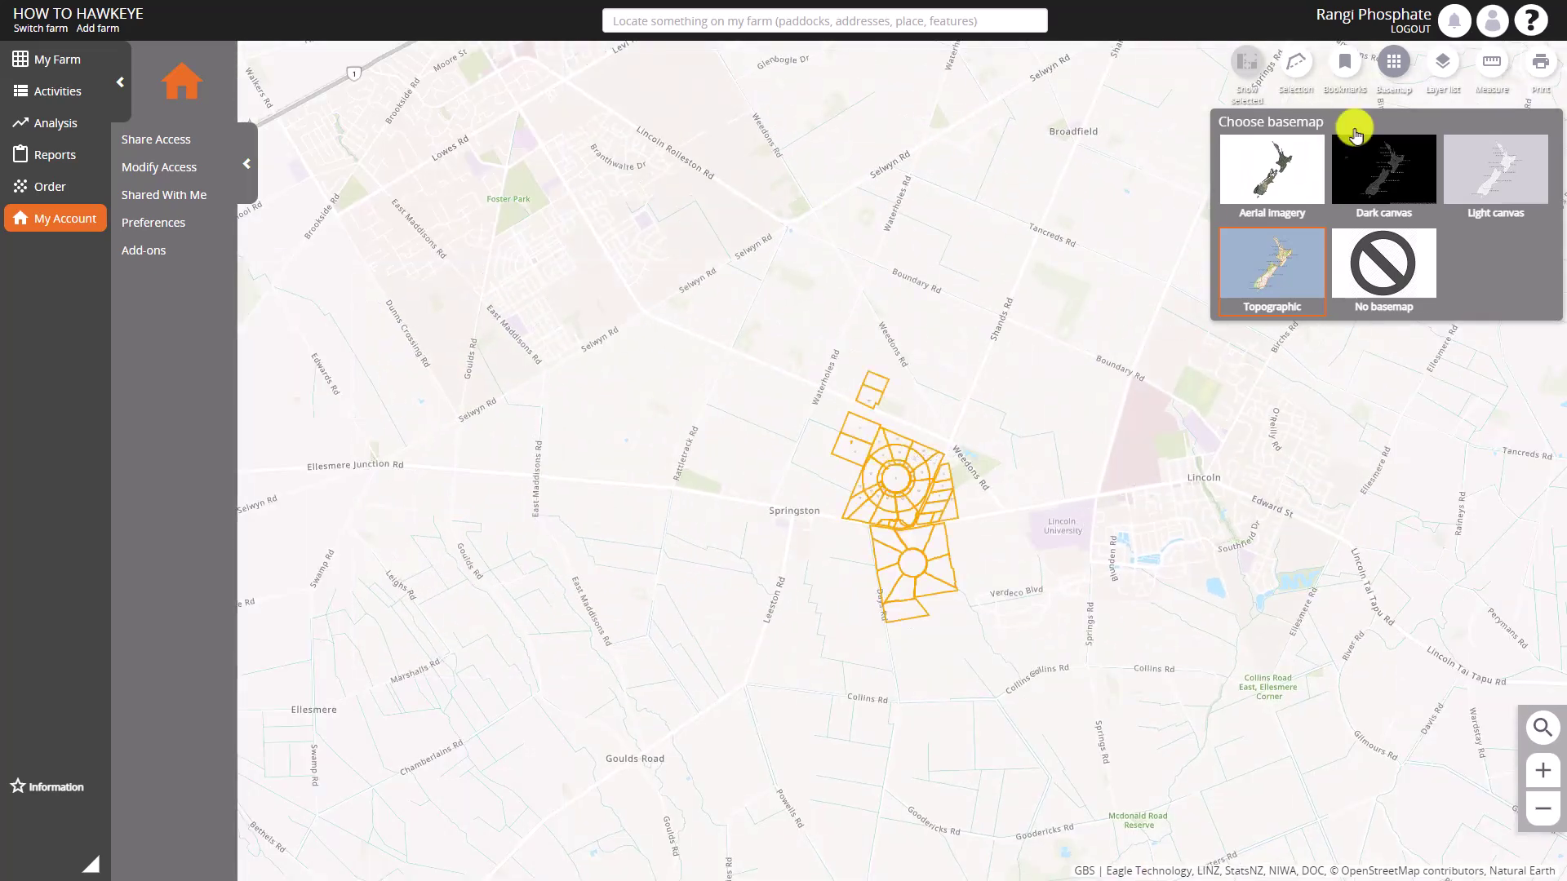
pyautogui.click(1443, 65)
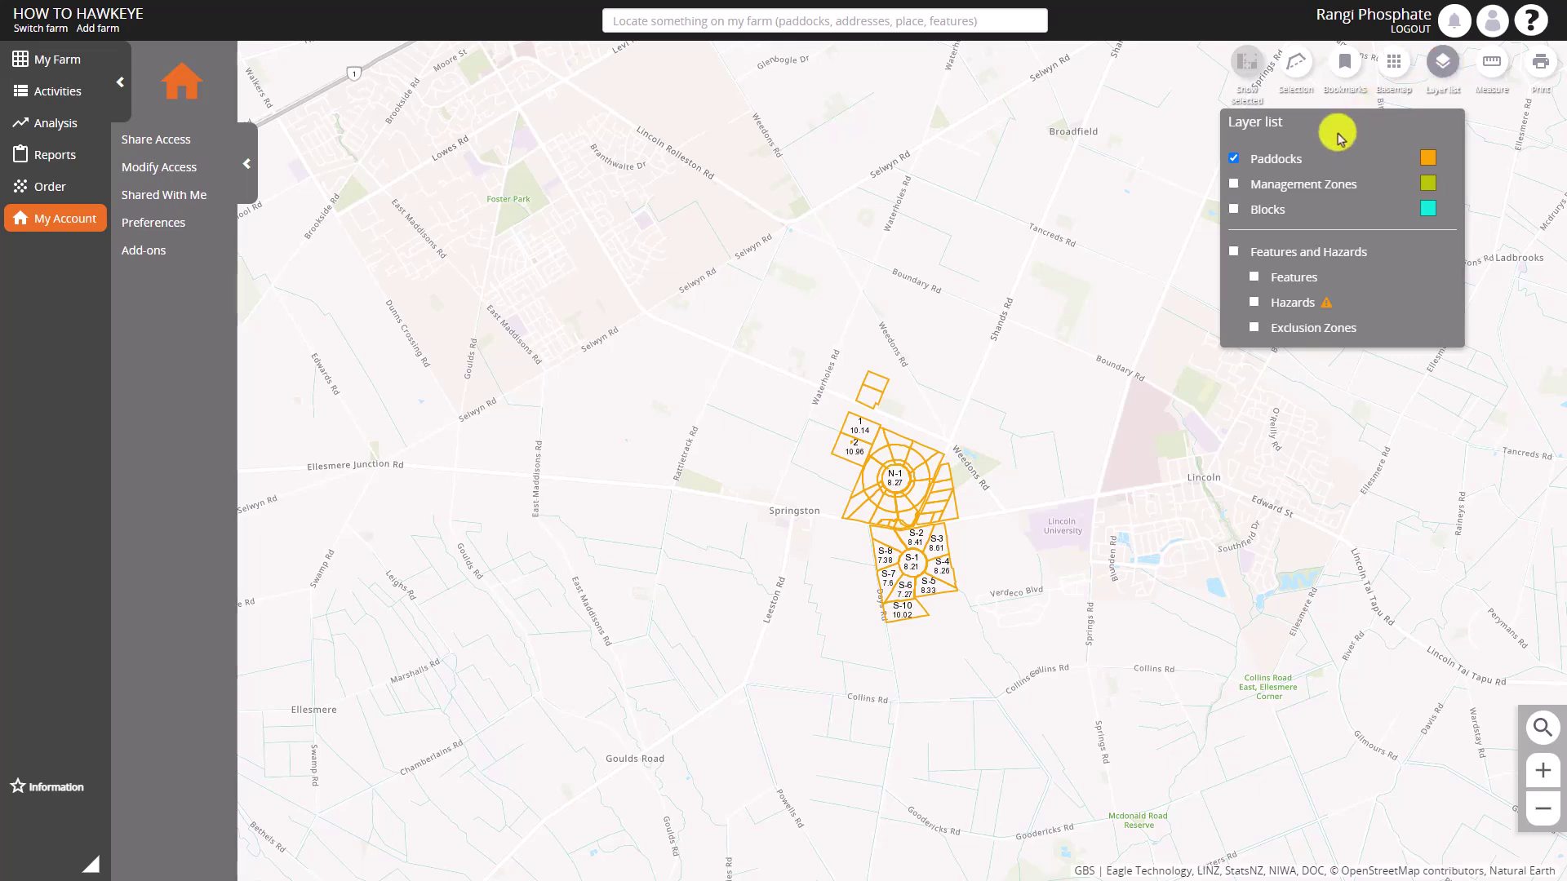
# Step: Turn on the Management Zones layer and pan onto the east paddocks
pyautogui.scroll(2, 923, 532)
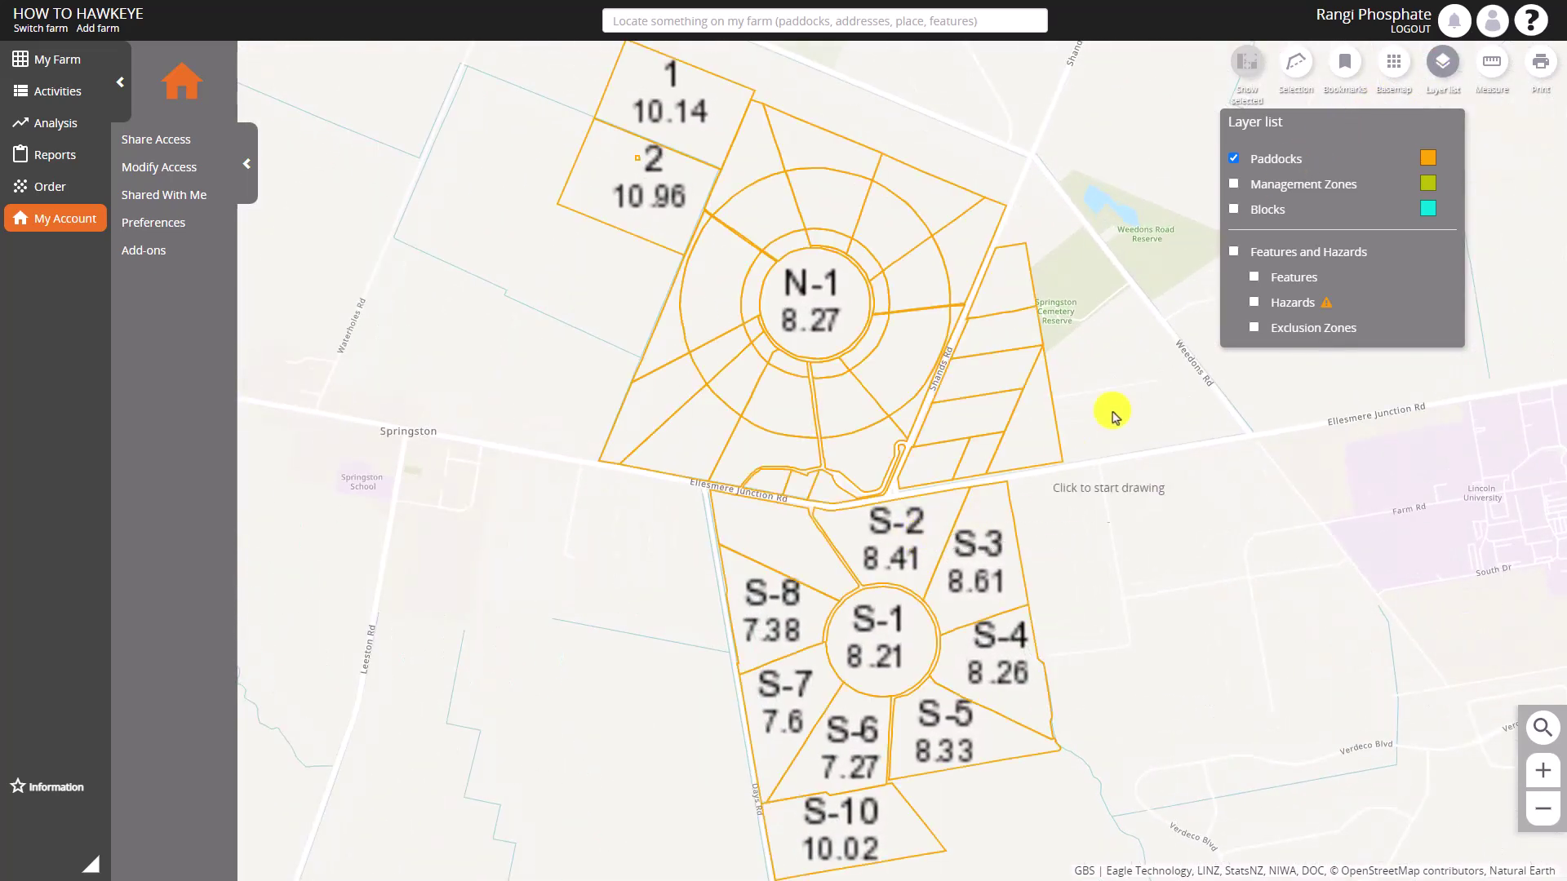
pyautogui.click(1234, 182)
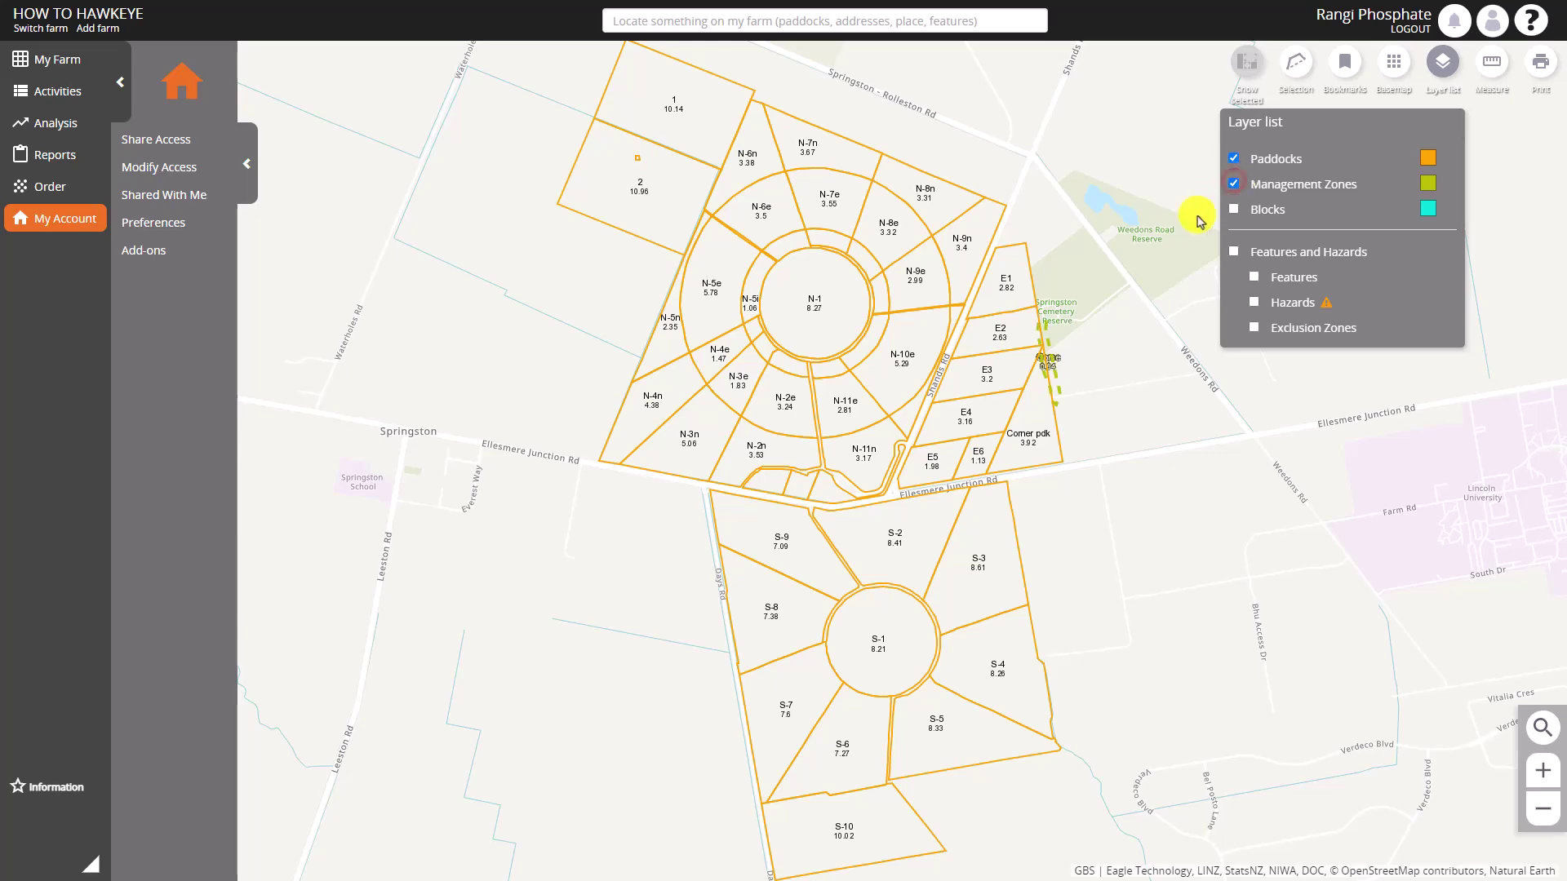
pyautogui.scroll(2, 1041, 359)
pyautogui.moveTo(1136, 469); pyautogui.dragTo(1132, 473)
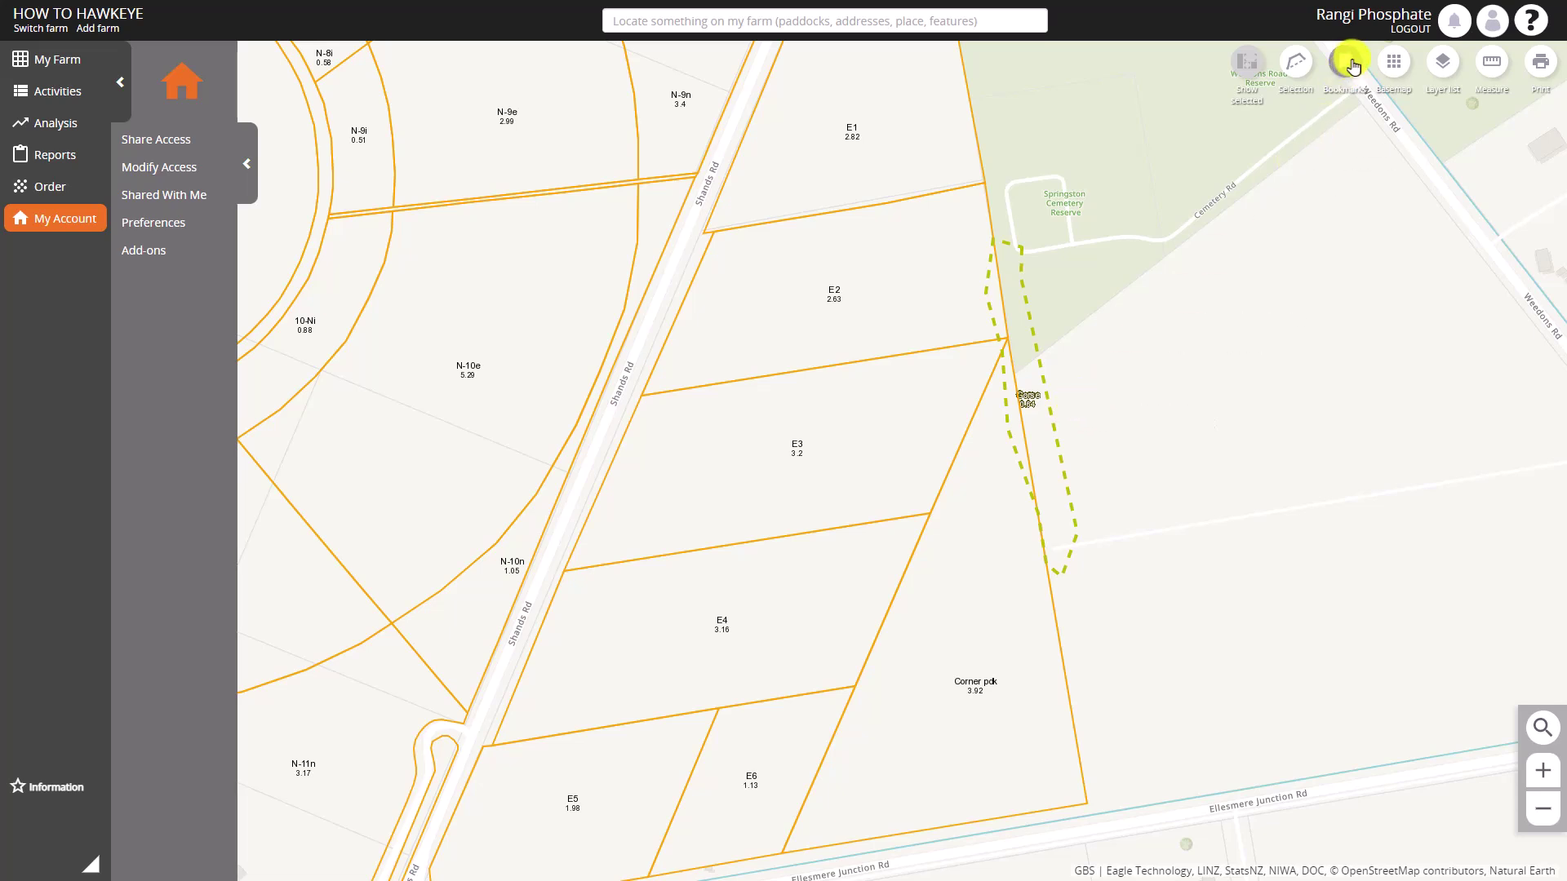
# Step: Turn on the Blocks layer, zoom out, and pick a feature at paddock E3
pyautogui.click(1443, 64)
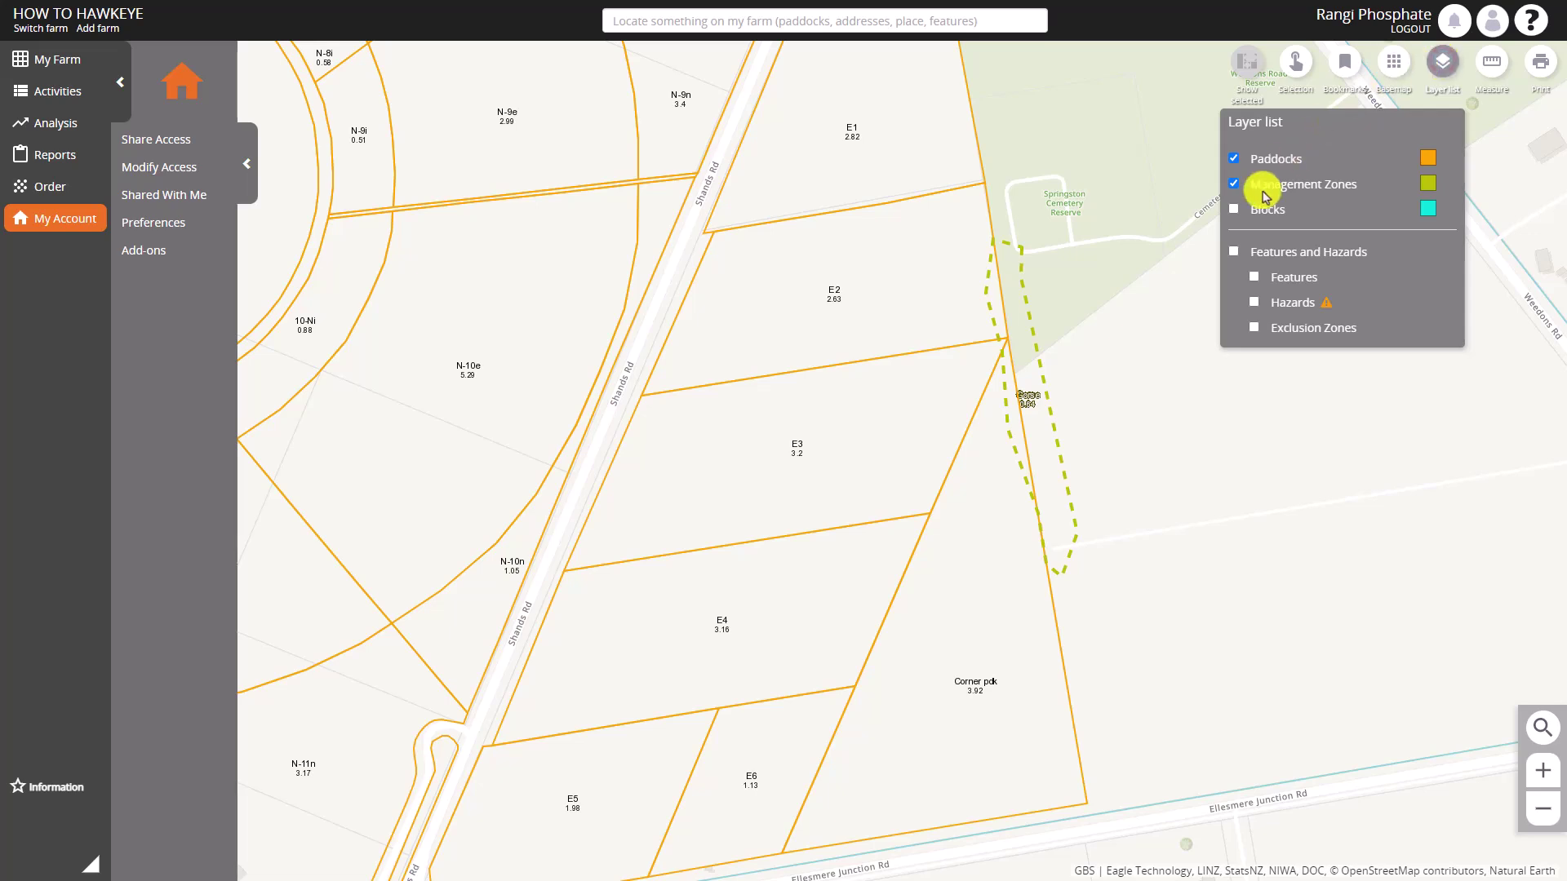
pyautogui.click(1234, 209)
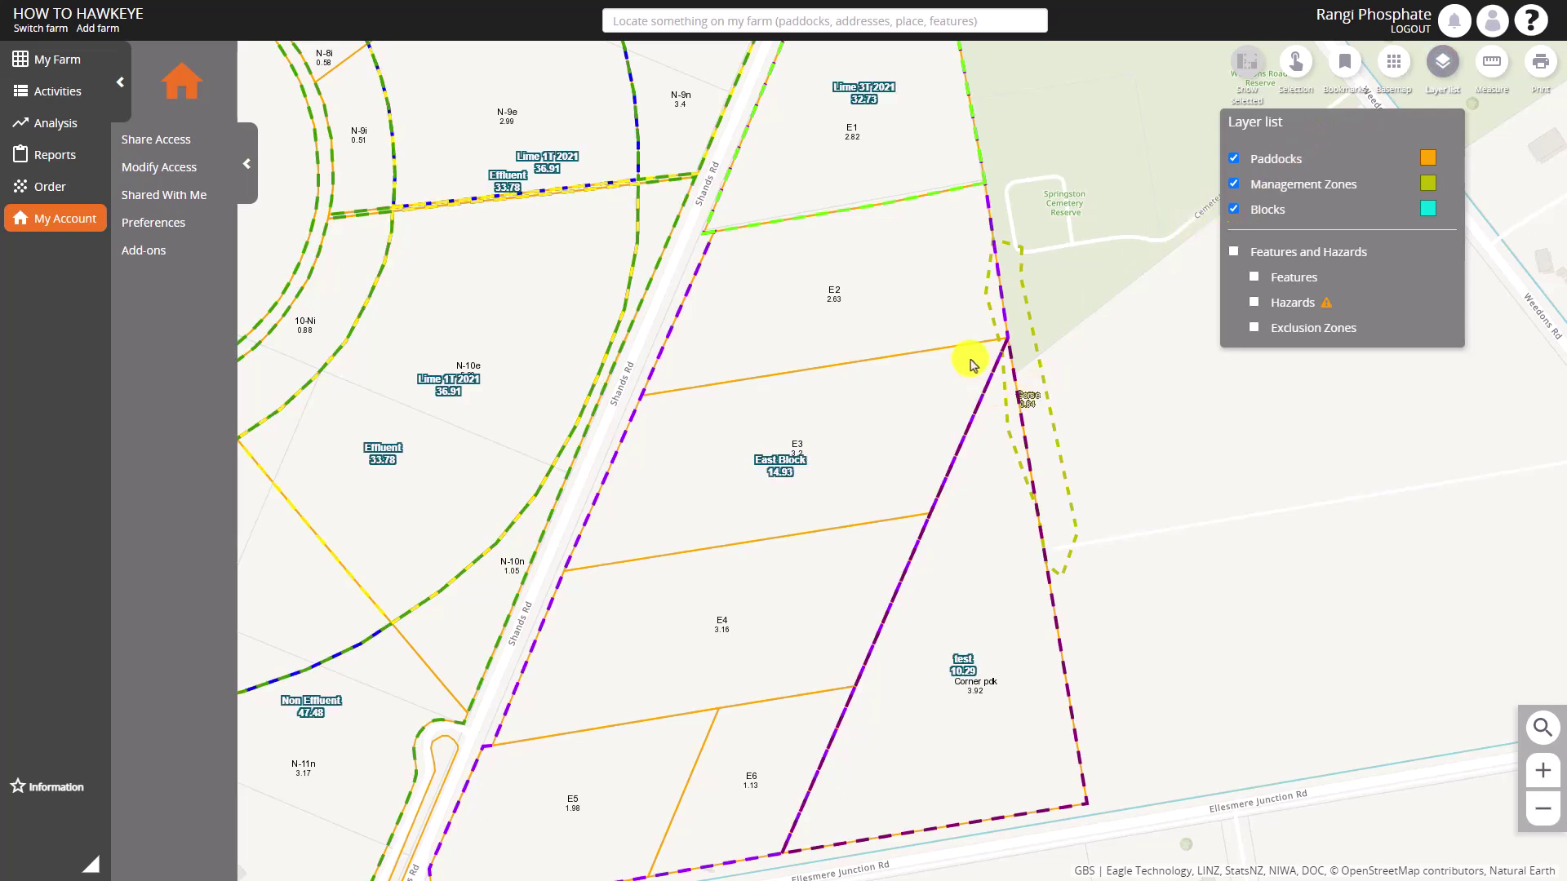
pyautogui.scroll(-2, 971, 361)
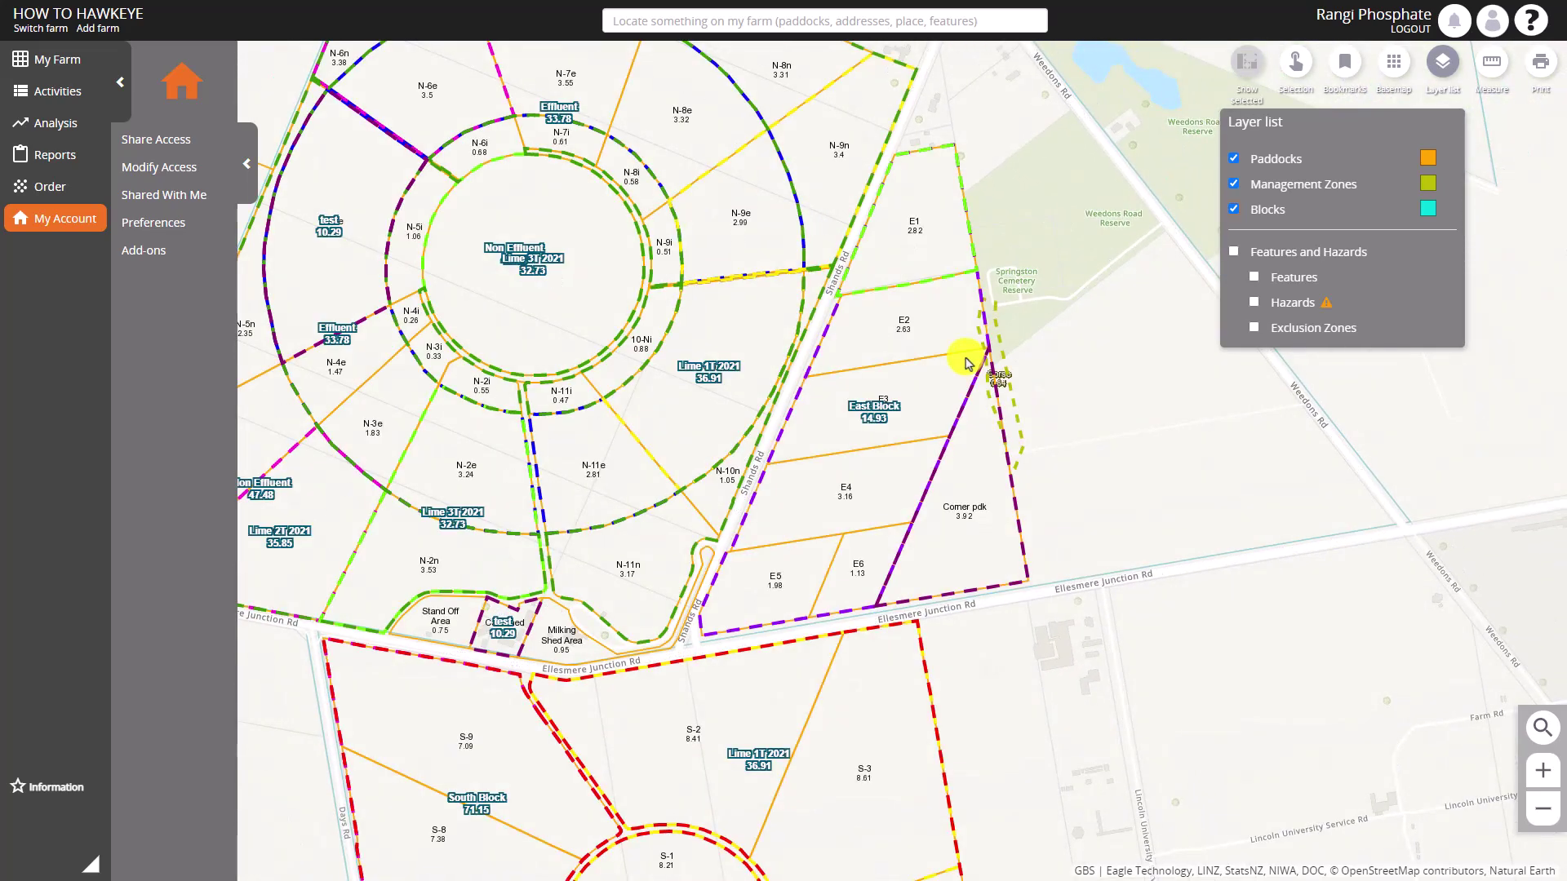
pyautogui.scroll(-2, 966, 362)
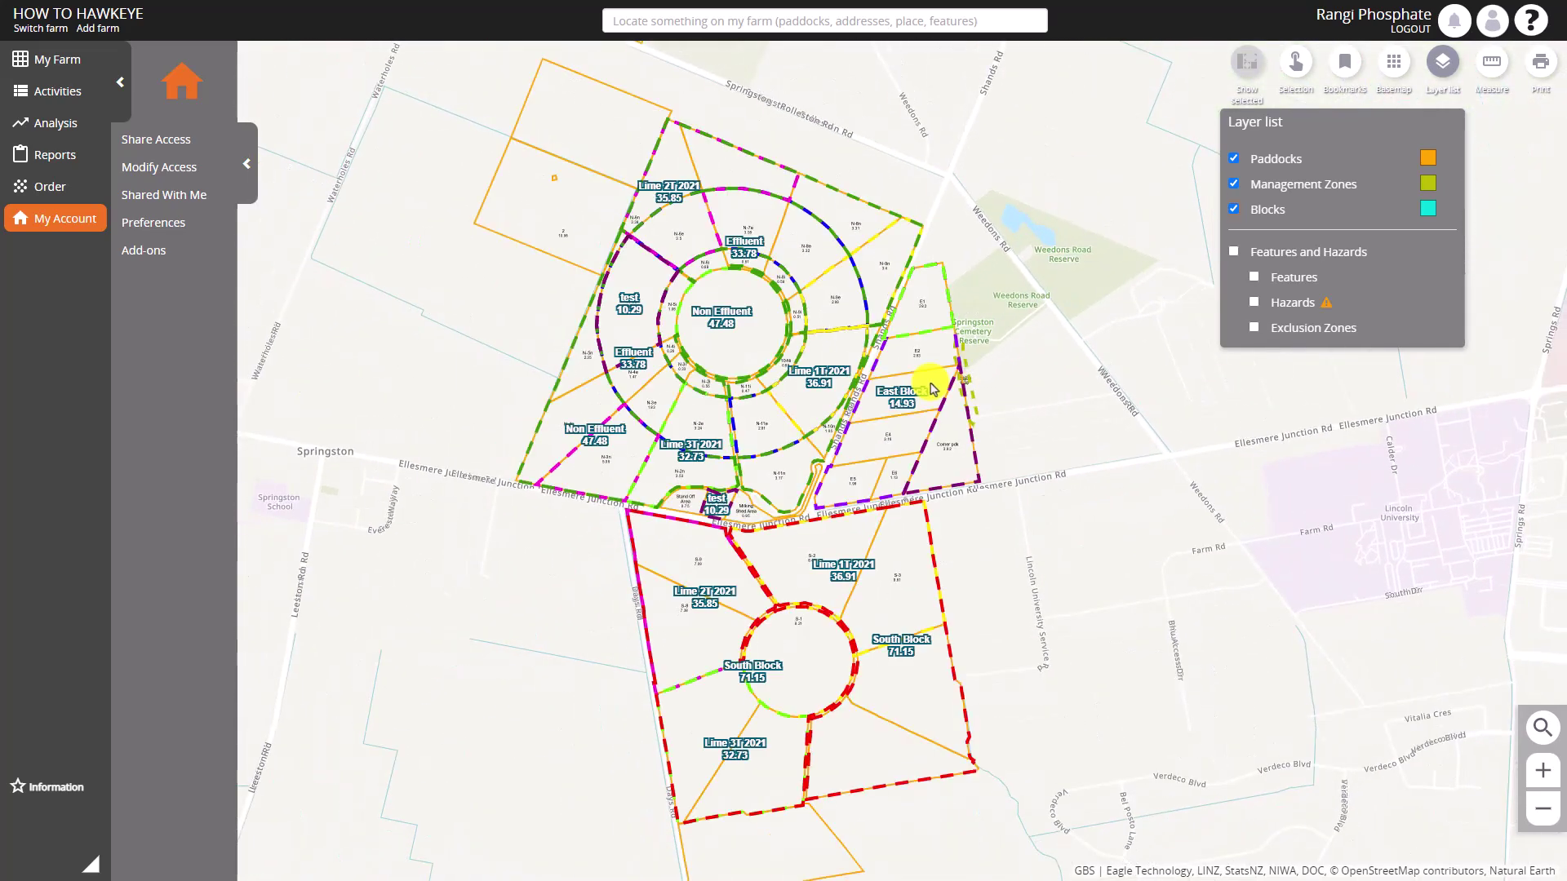
pyautogui.click(932, 385)
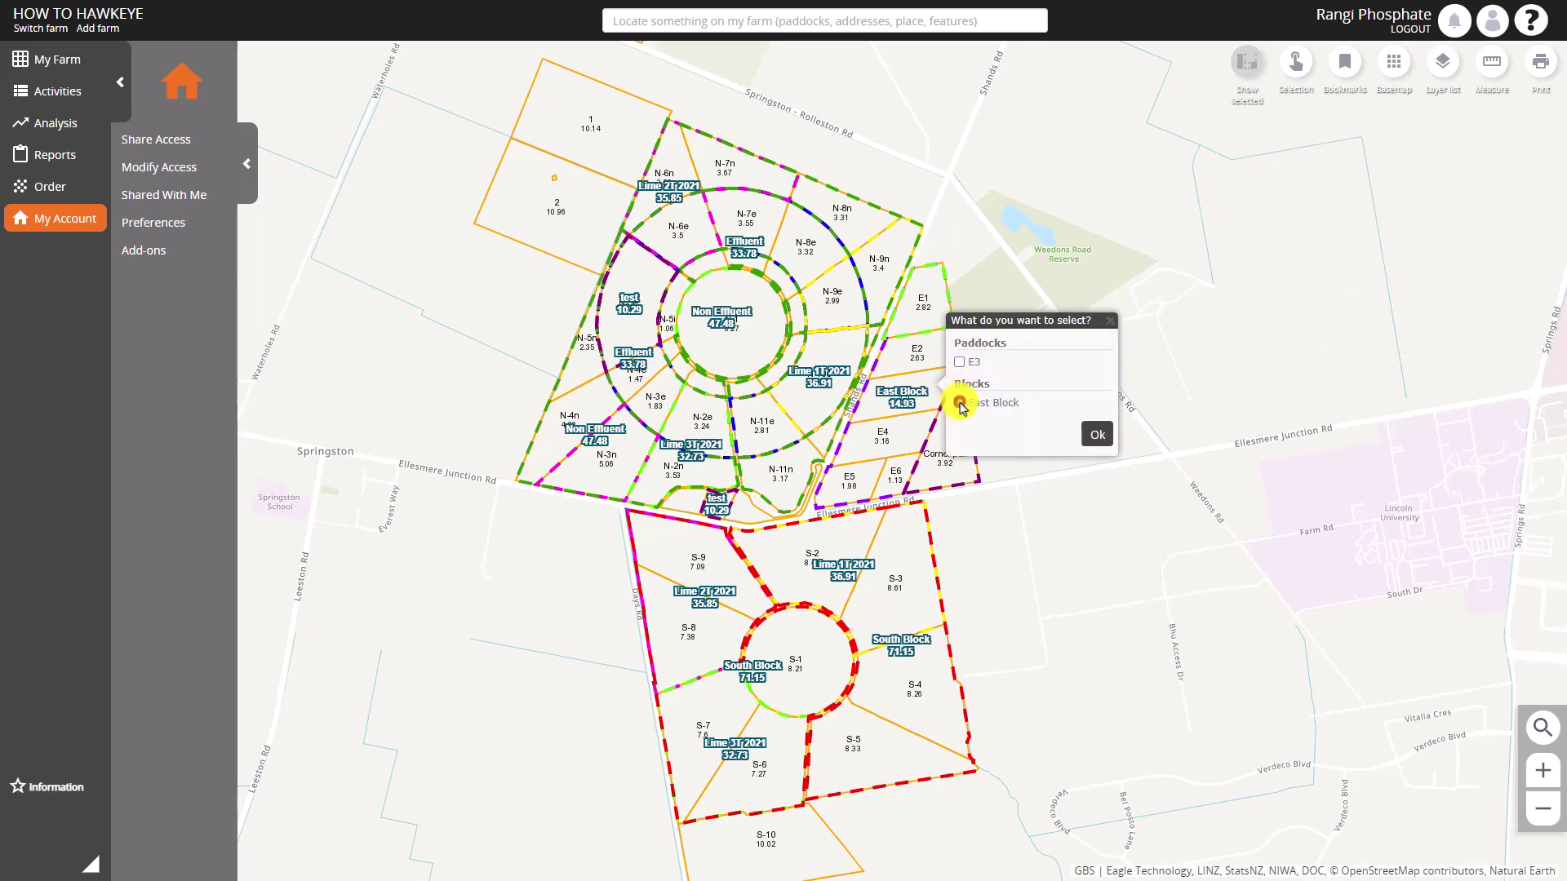
# Step: Select East Block, toggle Show selected/Show all, then switch off Management Zones
pyautogui.click(959, 403)
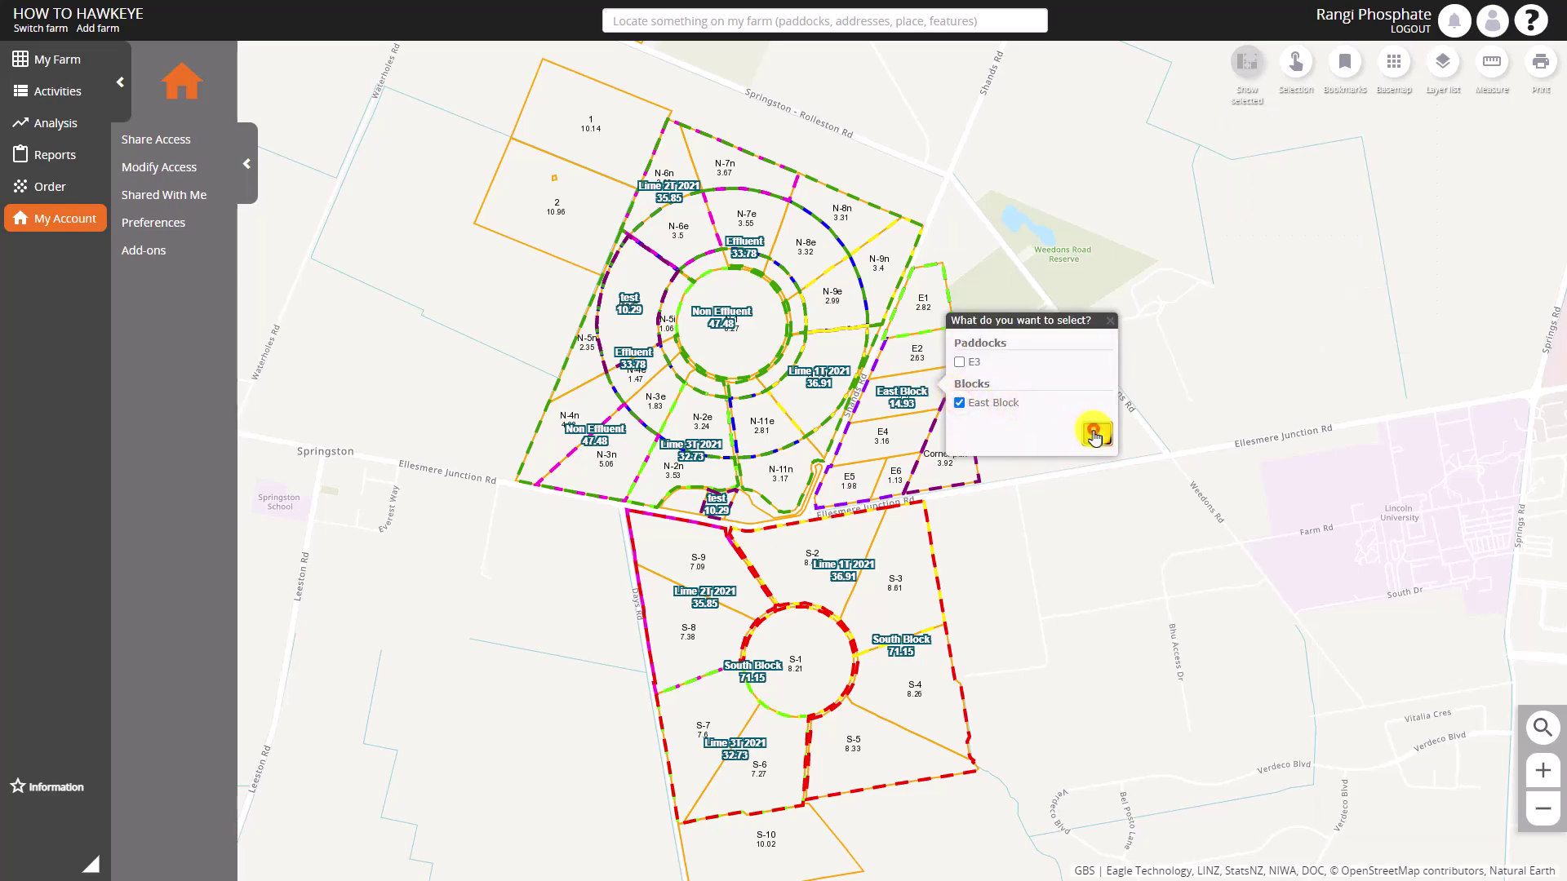
pyautogui.click(1094, 435)
pyautogui.click(1251, 69)
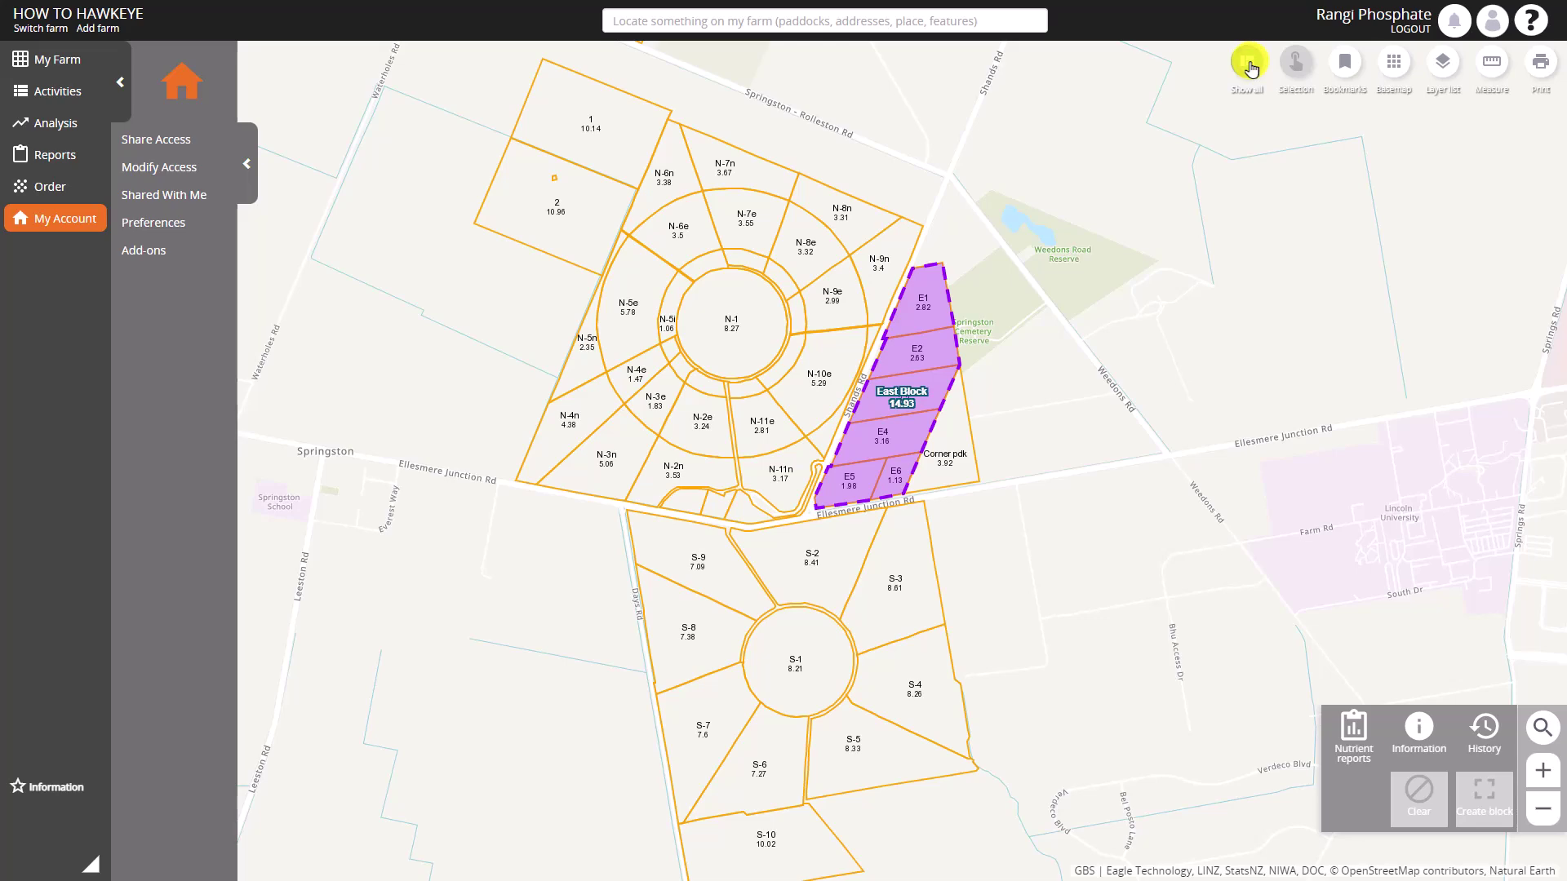
pyautogui.click(1251, 69)
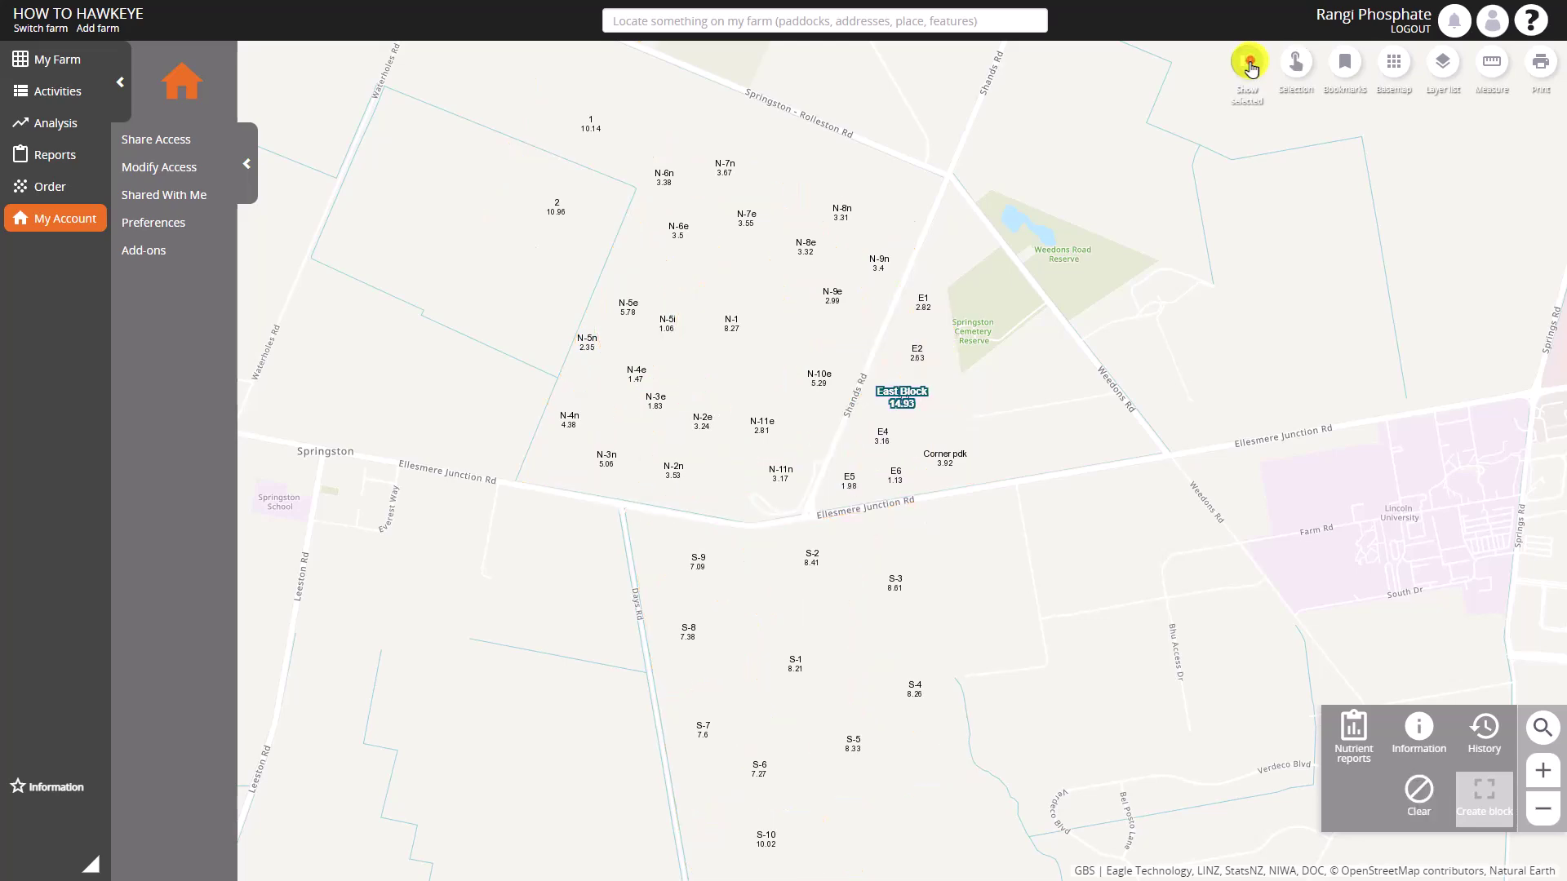
pyautogui.click(1441, 66)
pyautogui.click(1234, 184)
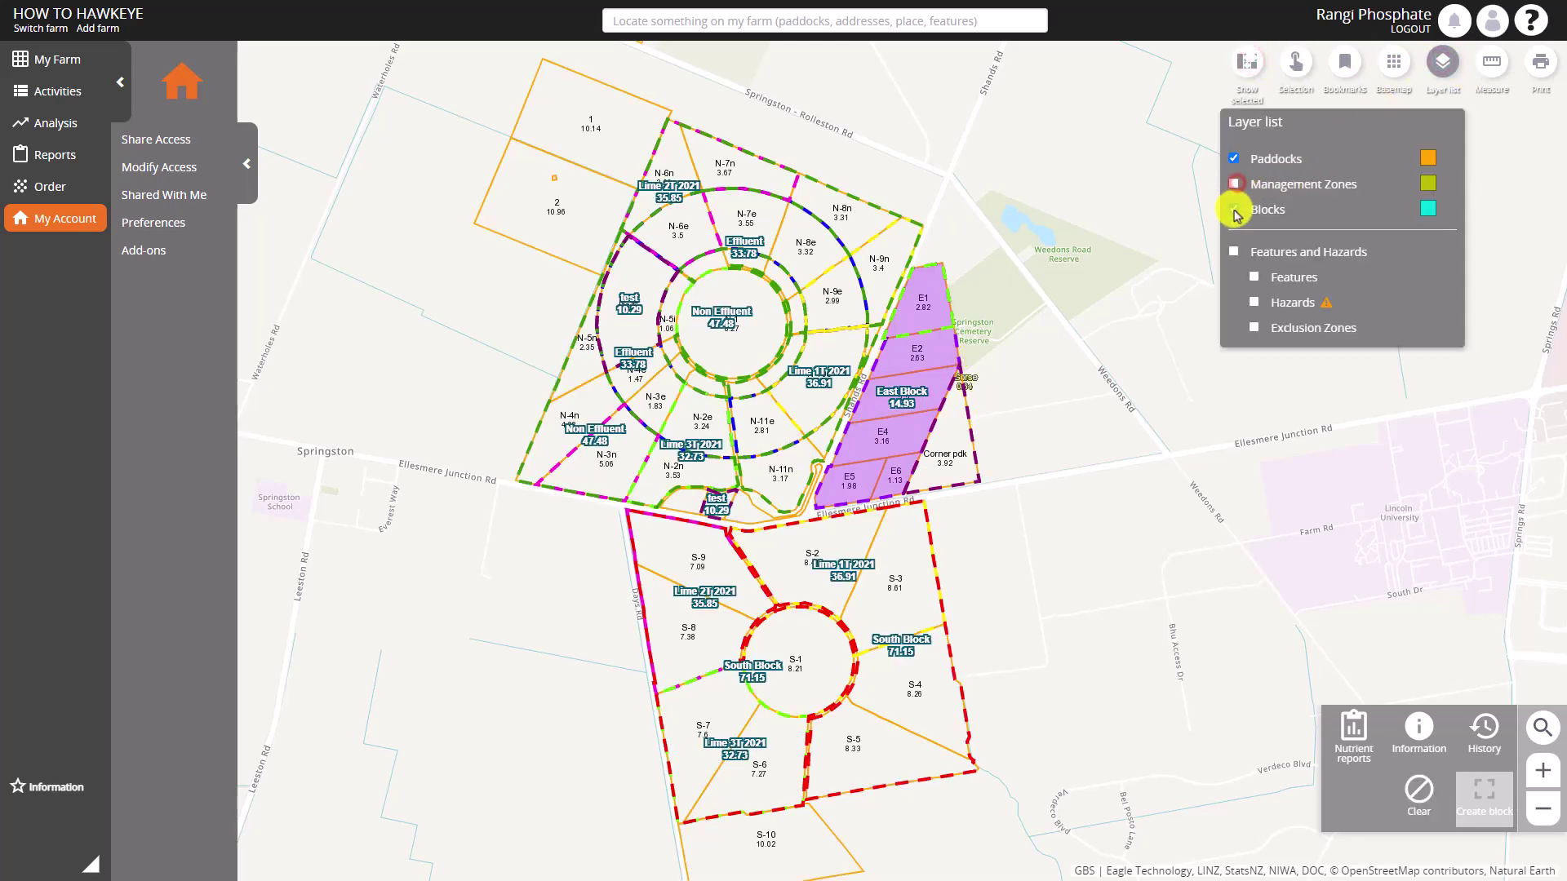
# Step: Hide Blocks, show only the Hazards layer, and inspect a Trough hazard's details
pyautogui.click(1233, 209)
pyautogui.click(1234, 253)
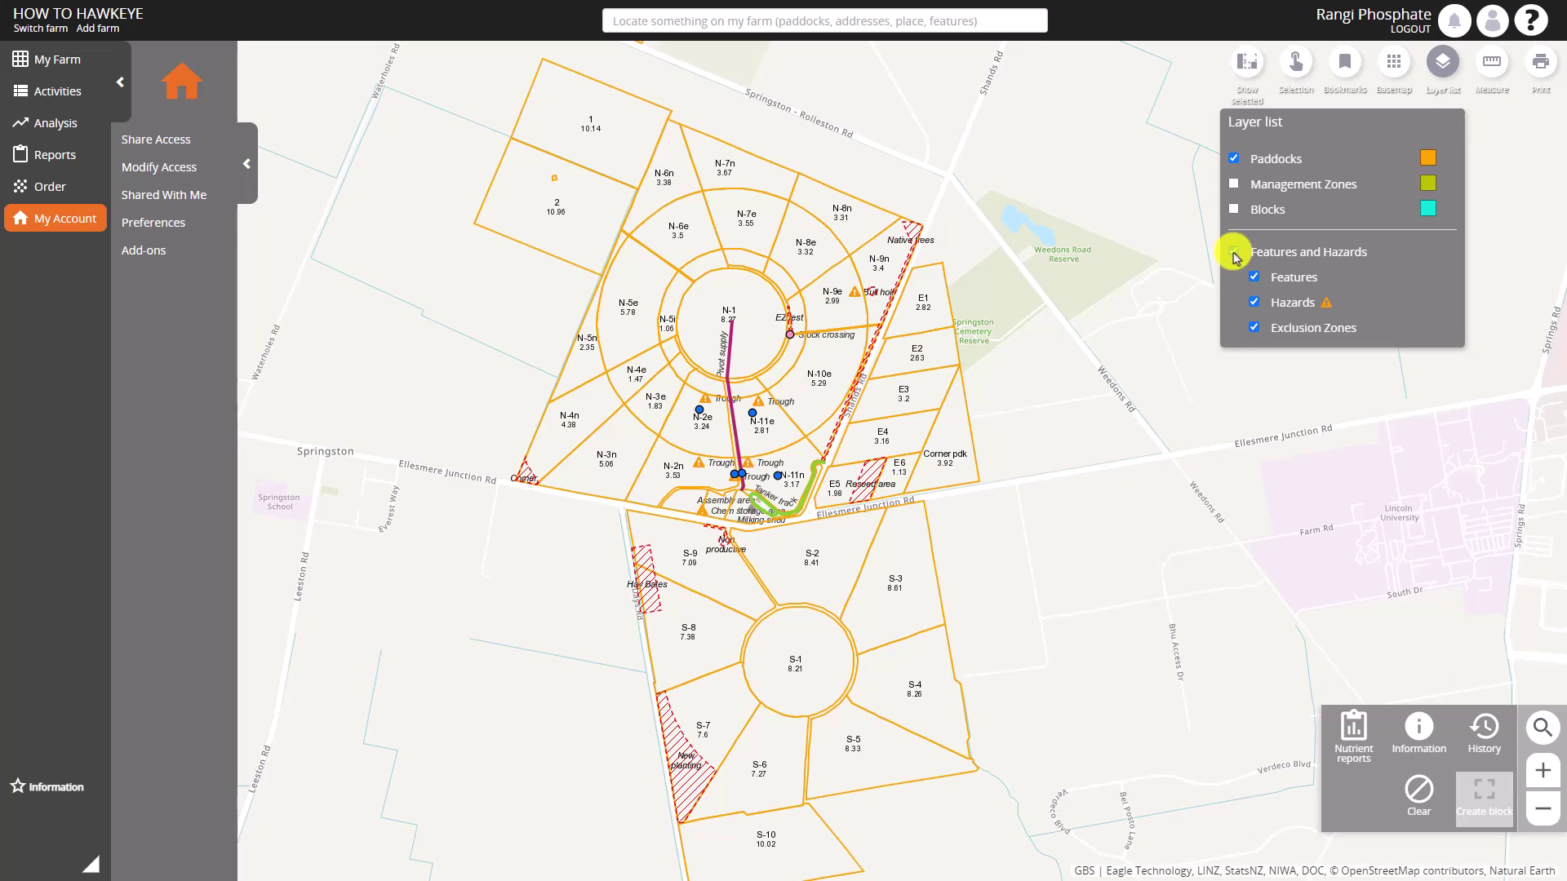
pyautogui.click(1253, 278)
pyautogui.click(1254, 328)
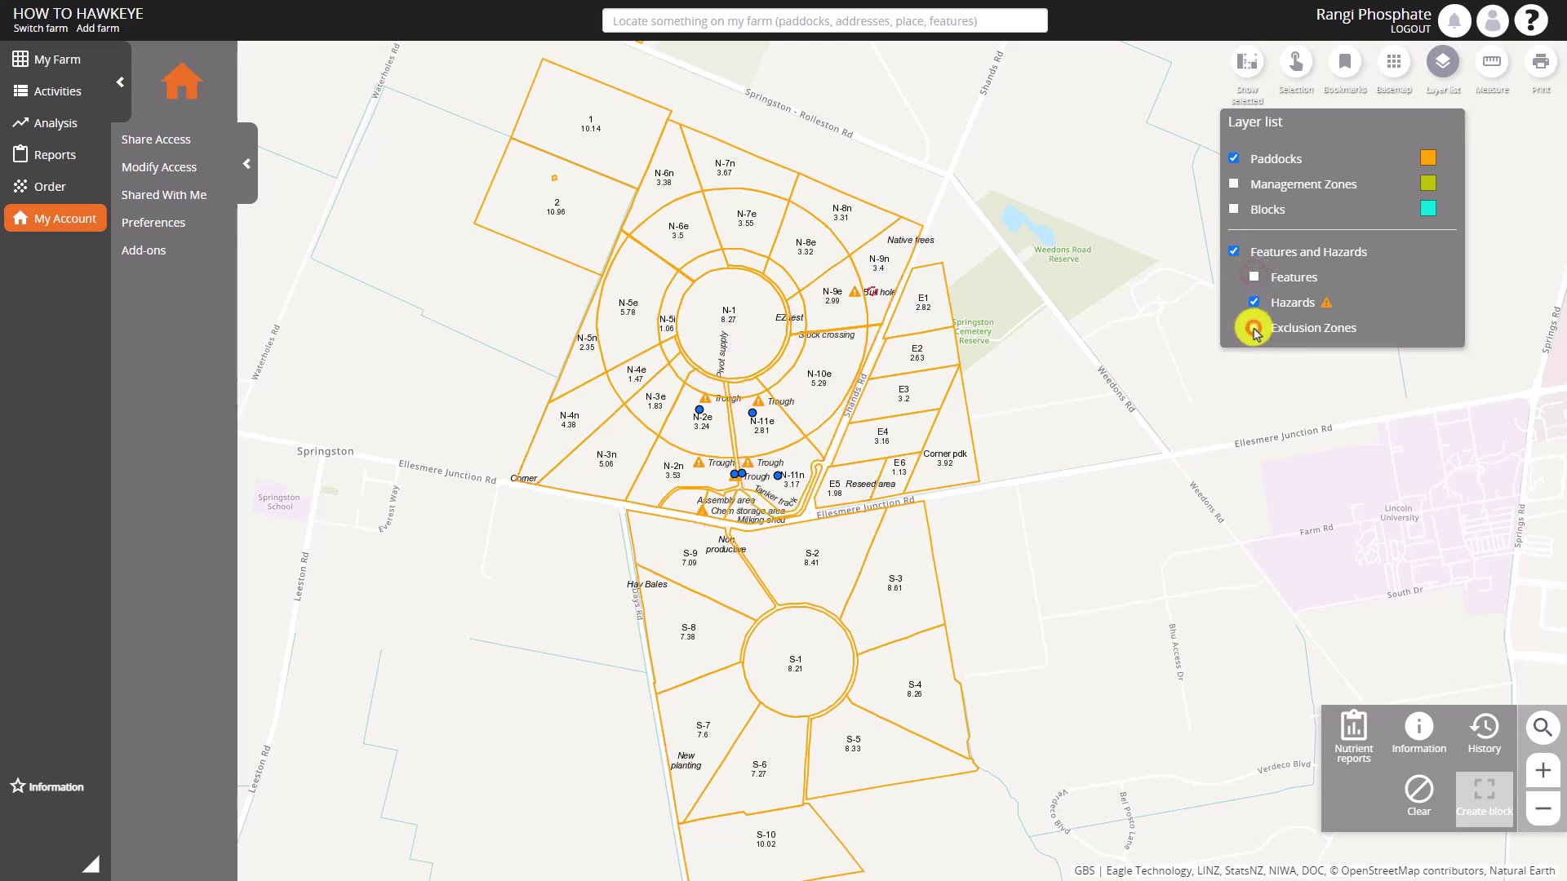
pyautogui.scroll(1, 739, 418)
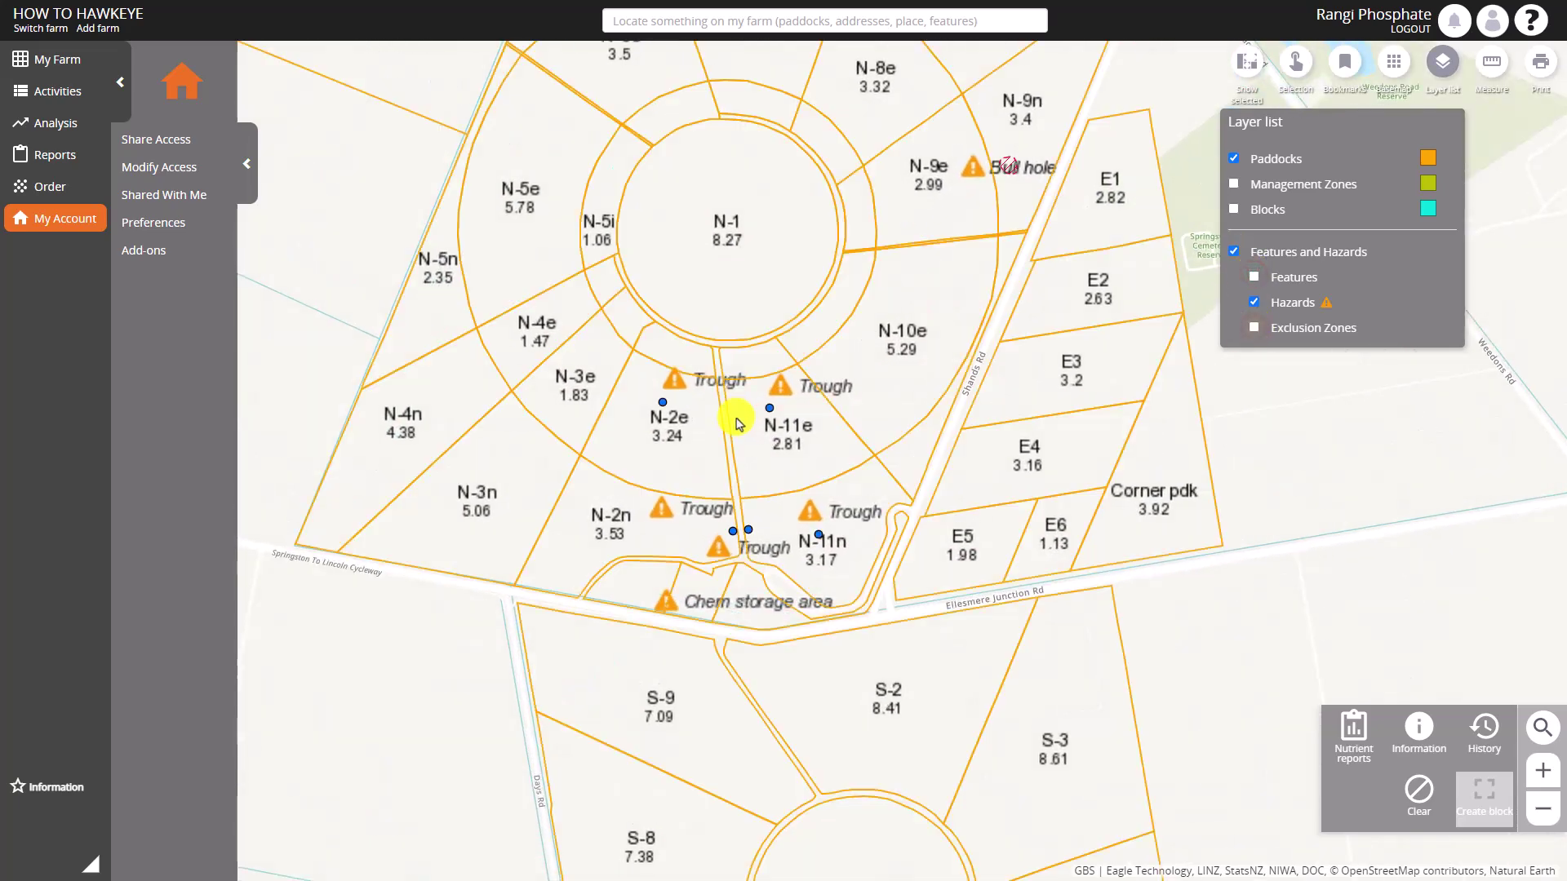
pyautogui.click(770, 408)
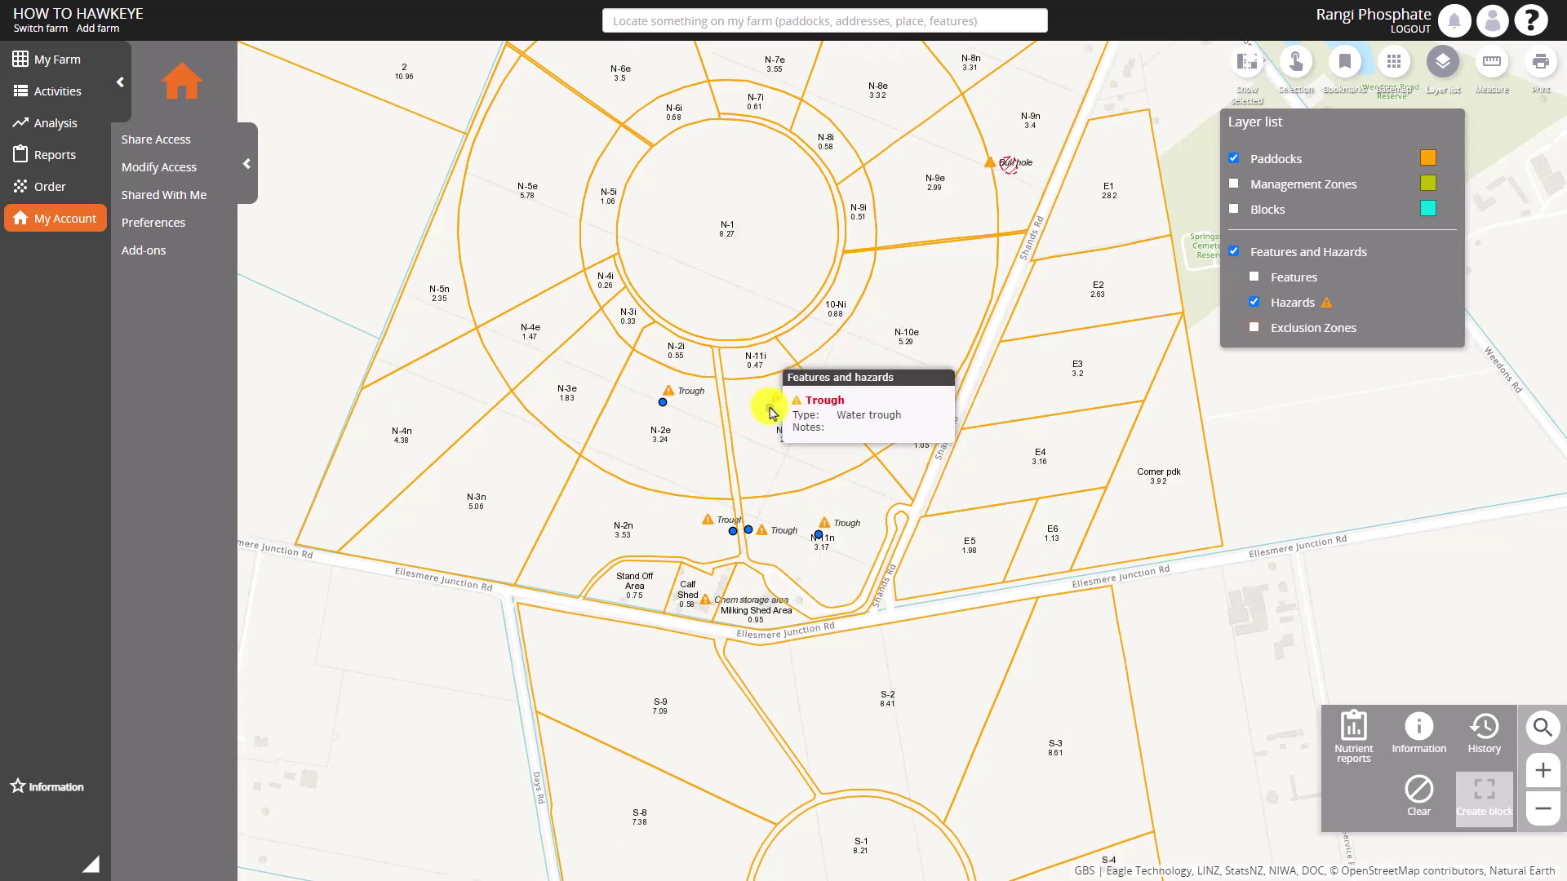
# Step: Swap Hazards for Exclusion Zones and inspect the Reseed area exclusion zone
pyautogui.click(1253, 303)
pyautogui.click(1253, 328)
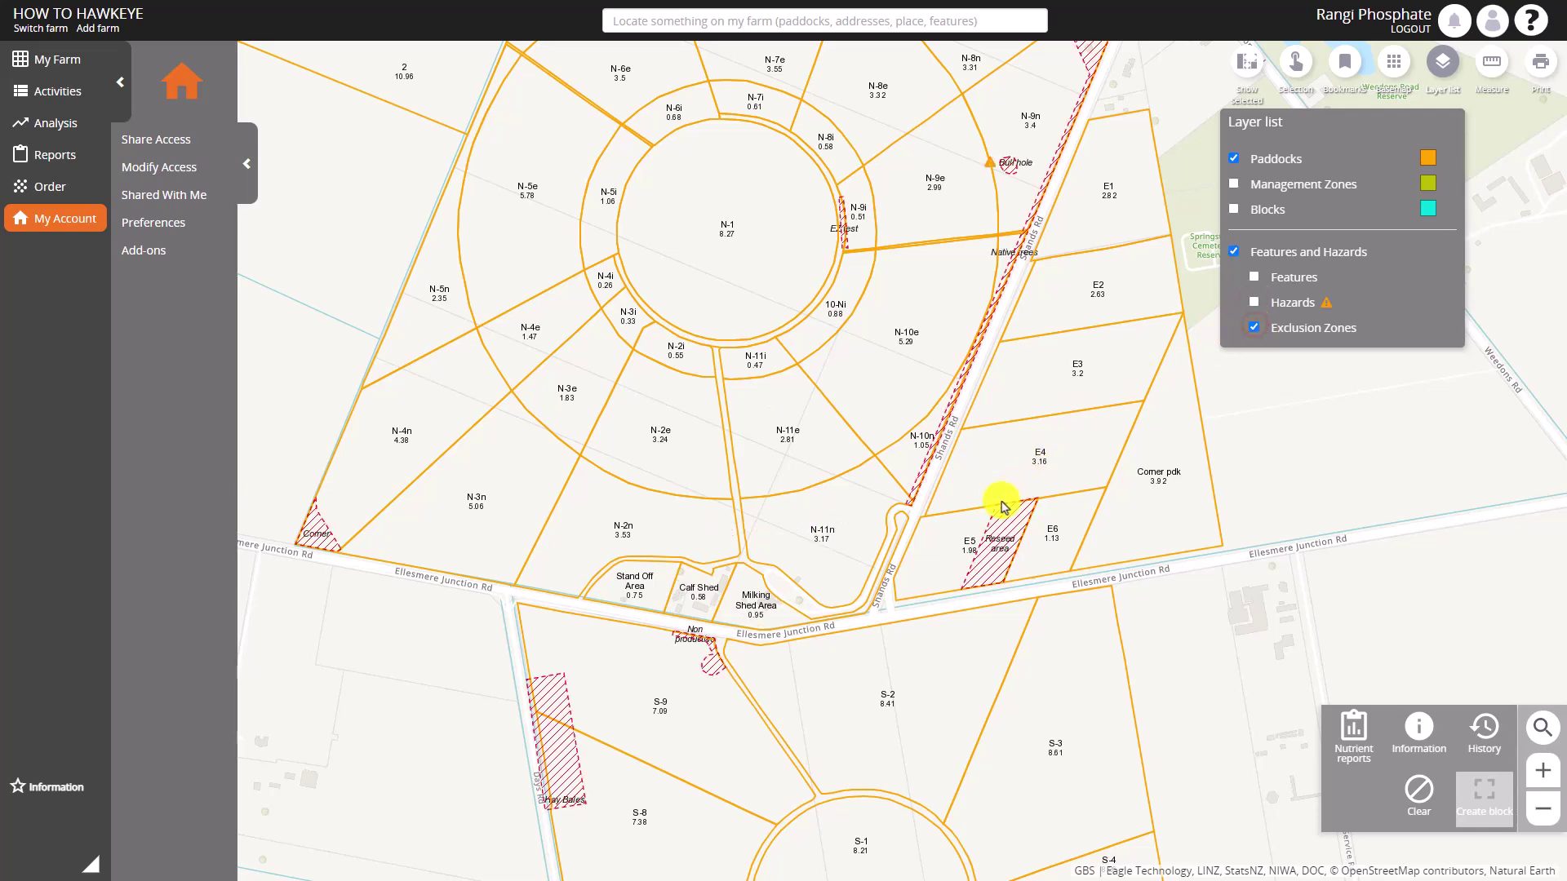
pyautogui.click(1004, 522)
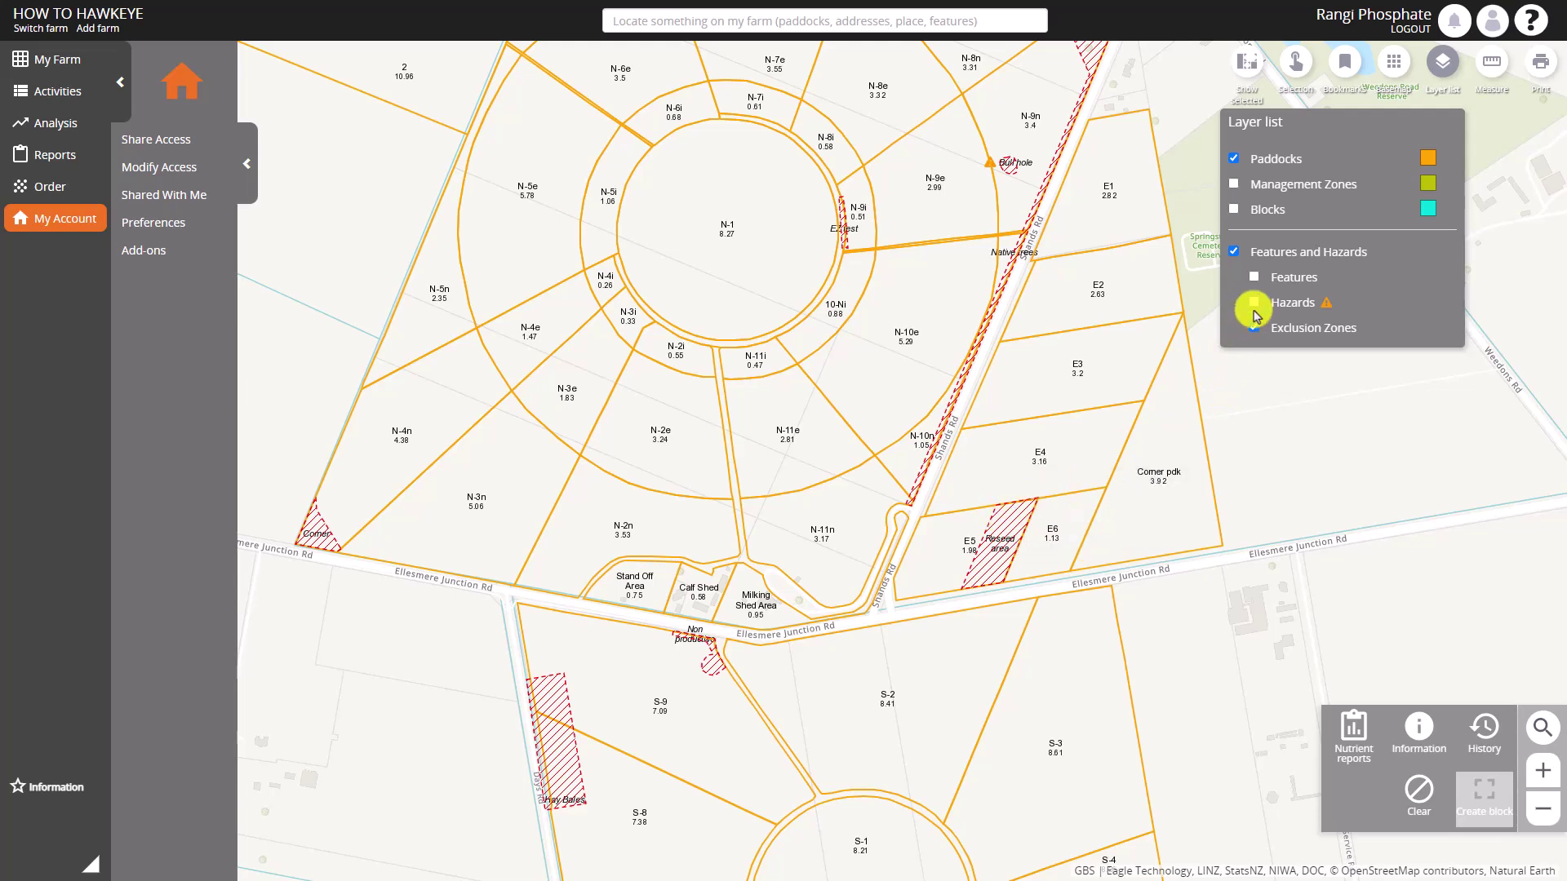
# Step: Turn Features and Hazards back on and clear the East Block selection
pyautogui.click(1254, 279)
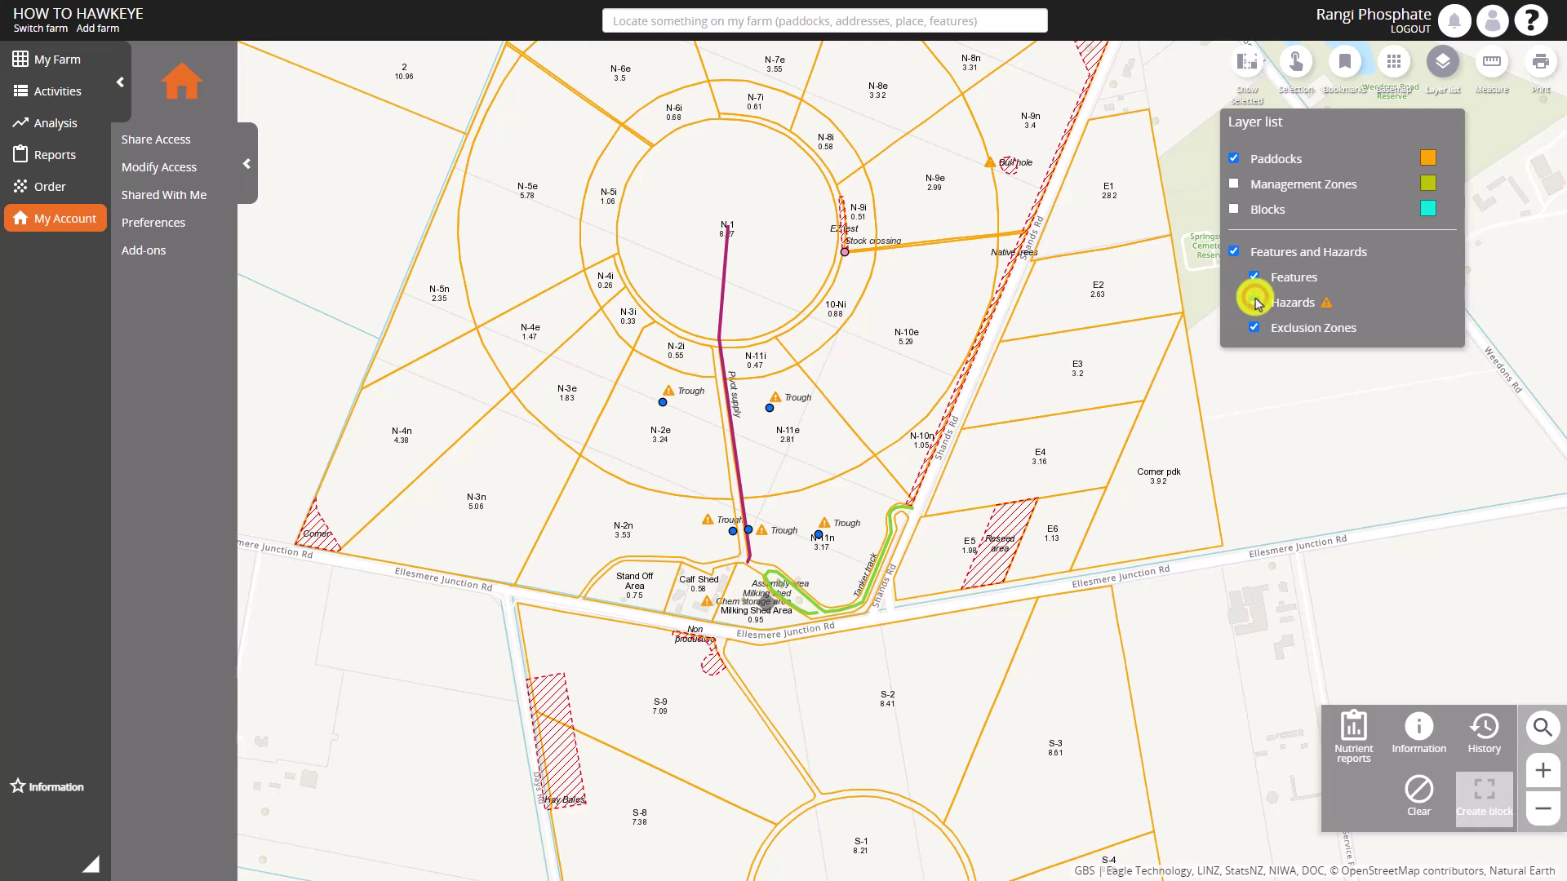
pyautogui.click(1257, 304)
pyautogui.click(1419, 798)
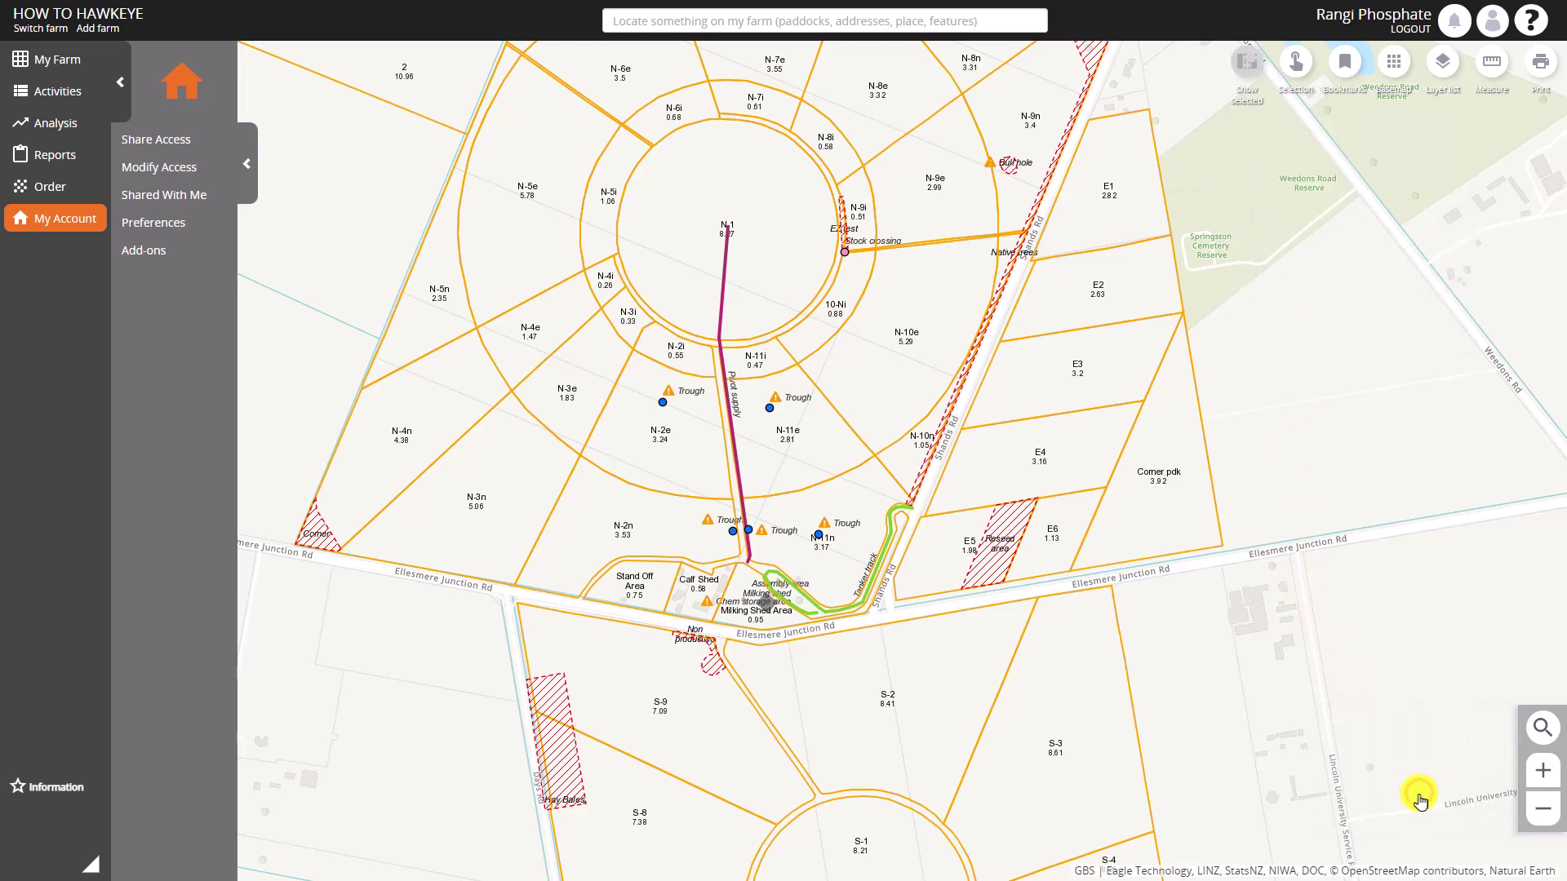